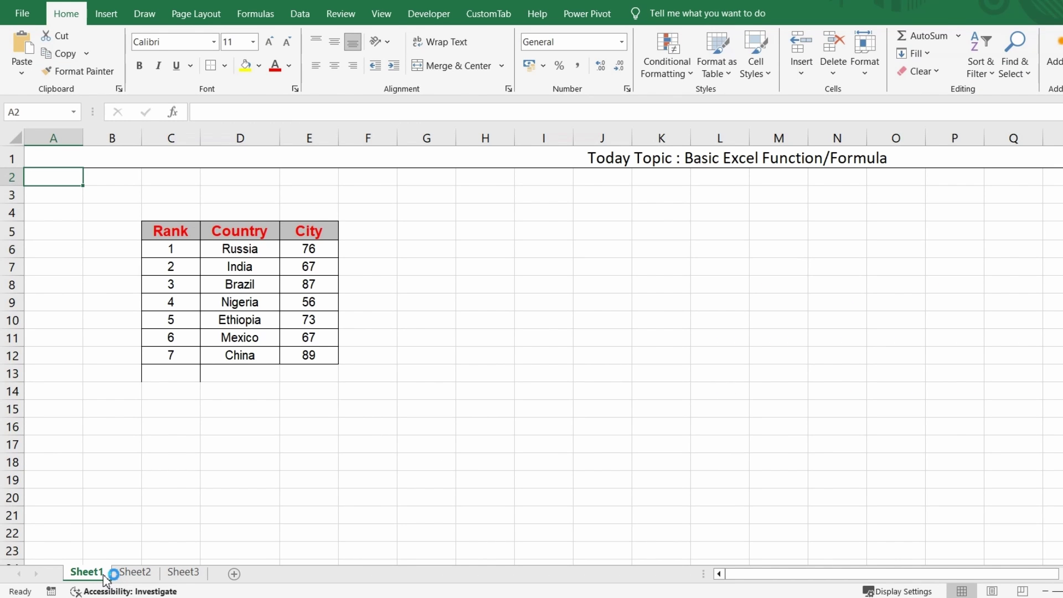
Add five new worksheets to the workbook and return to Sheet1.
click(234, 573)
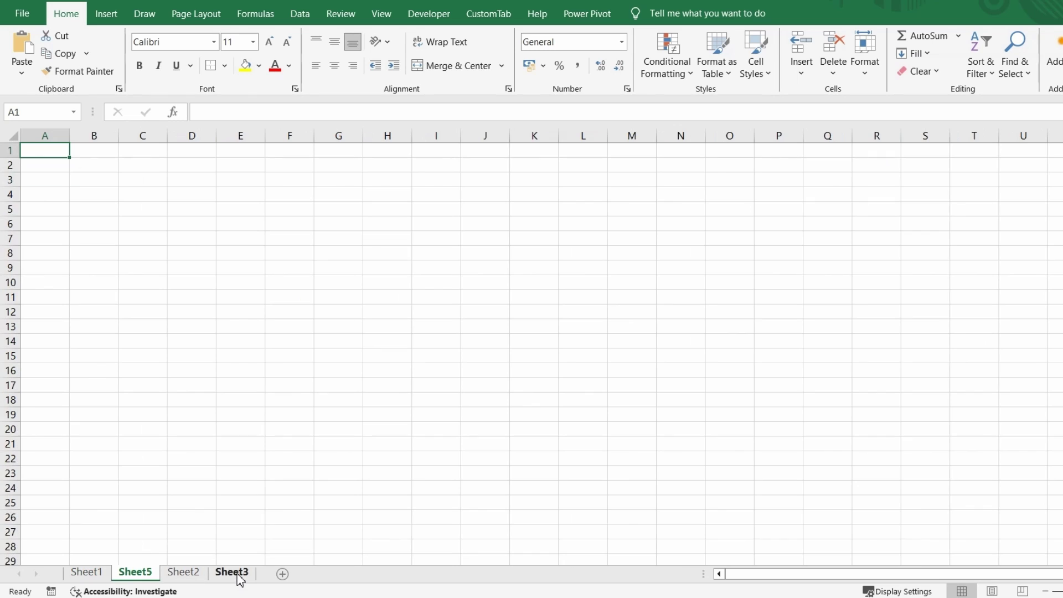
click(283, 574)
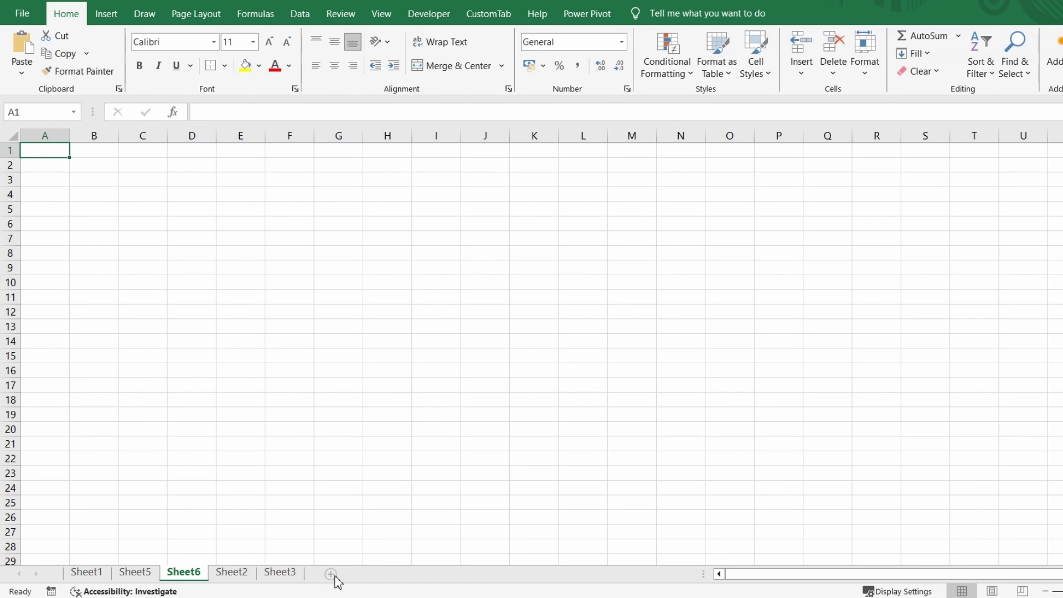
click(332, 574)
click(379, 574)
click(428, 574)
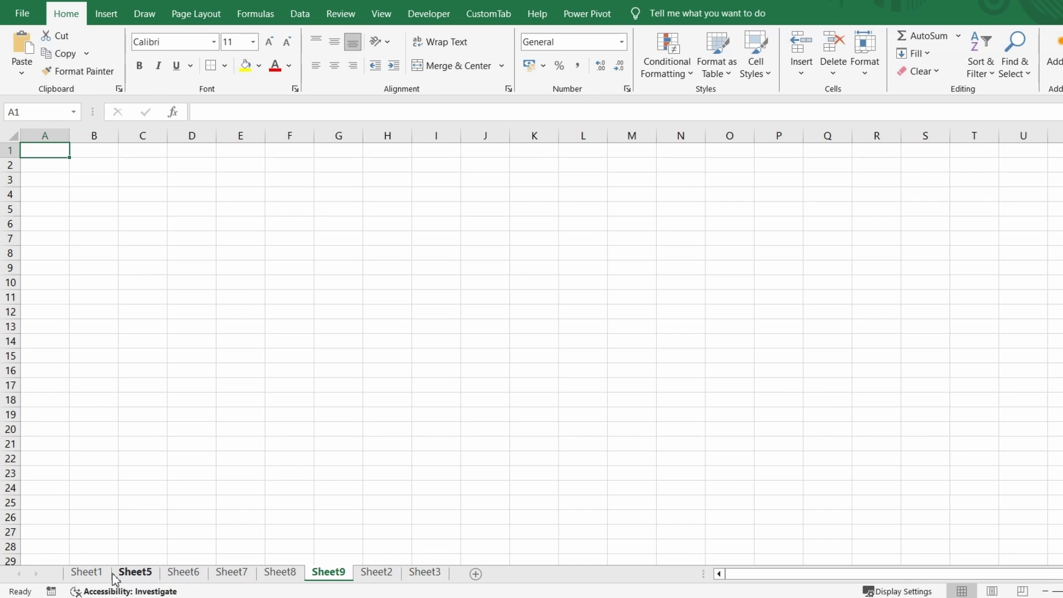
click(89, 573)
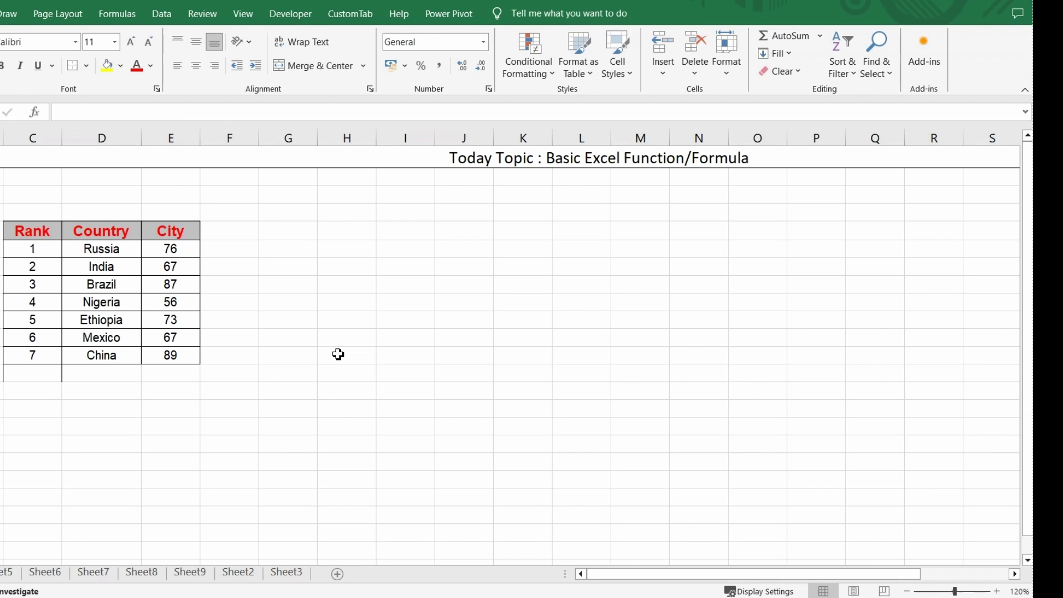
Jump to the last row and the last column of Sheet1 to examine how far the worksheet extends.
click(338, 354)
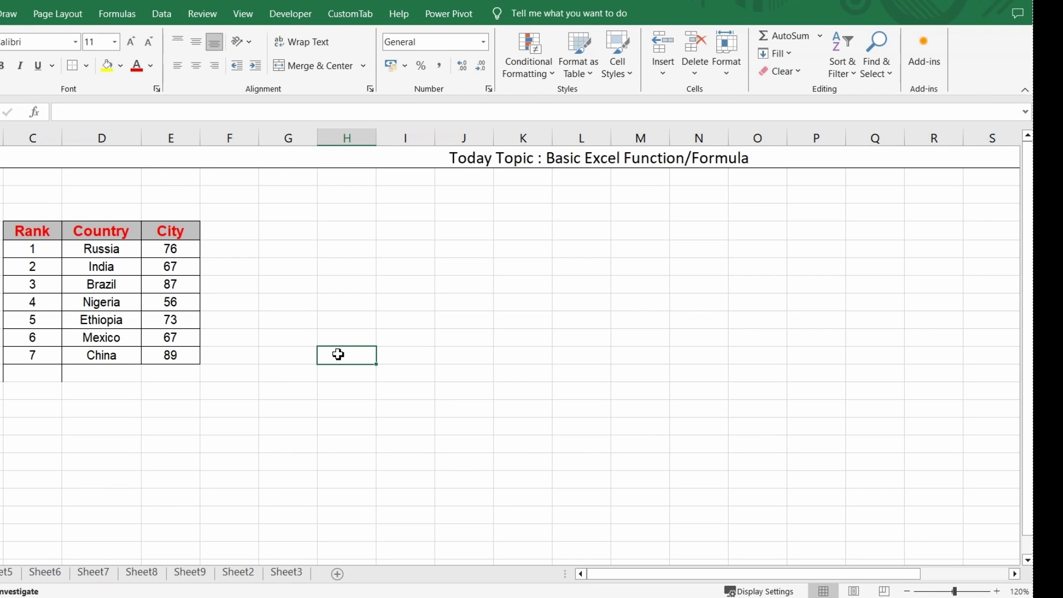
key(ctrl+Home)
key(Down)
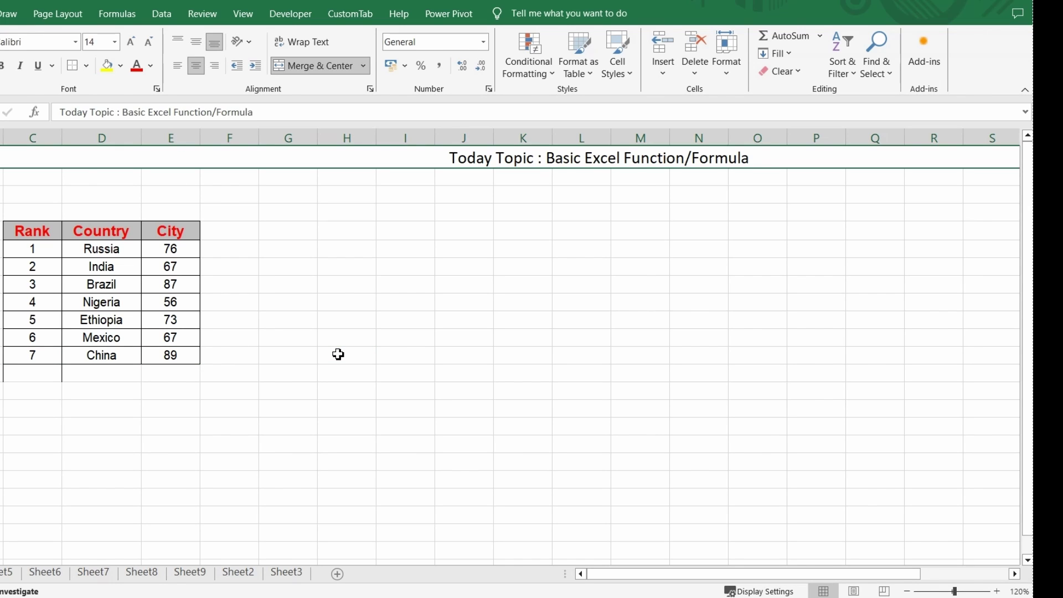
key(Down)
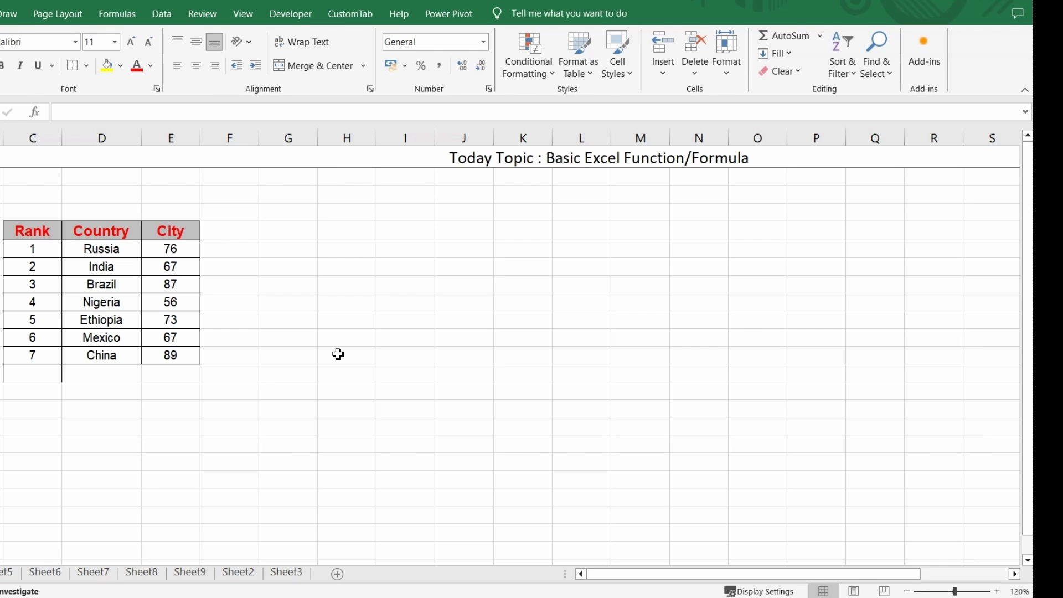
key(ctrl+Down)
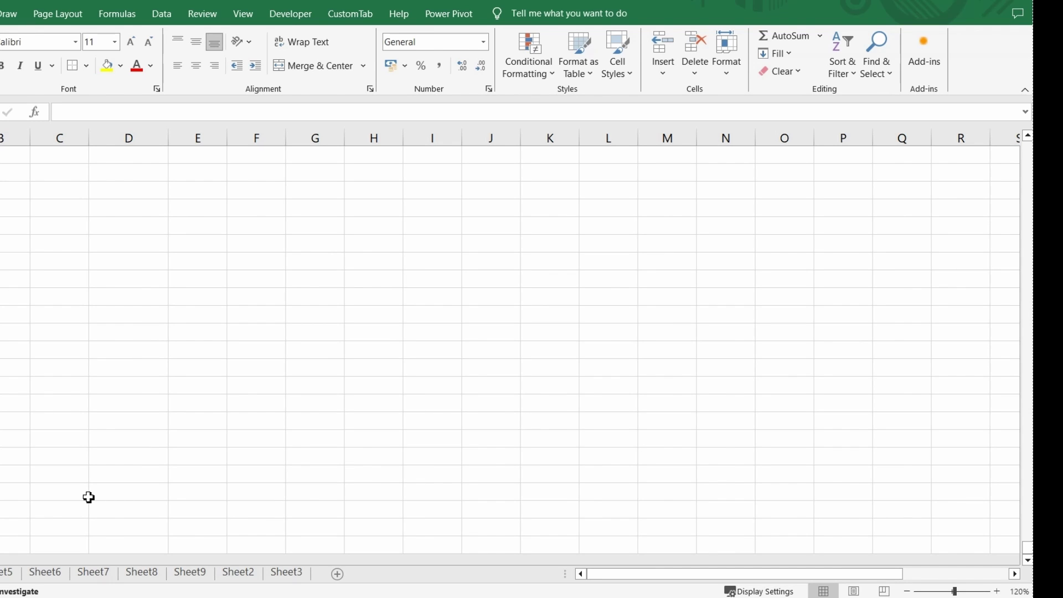
key(ctrl+Up)
key(ctrl+Right)
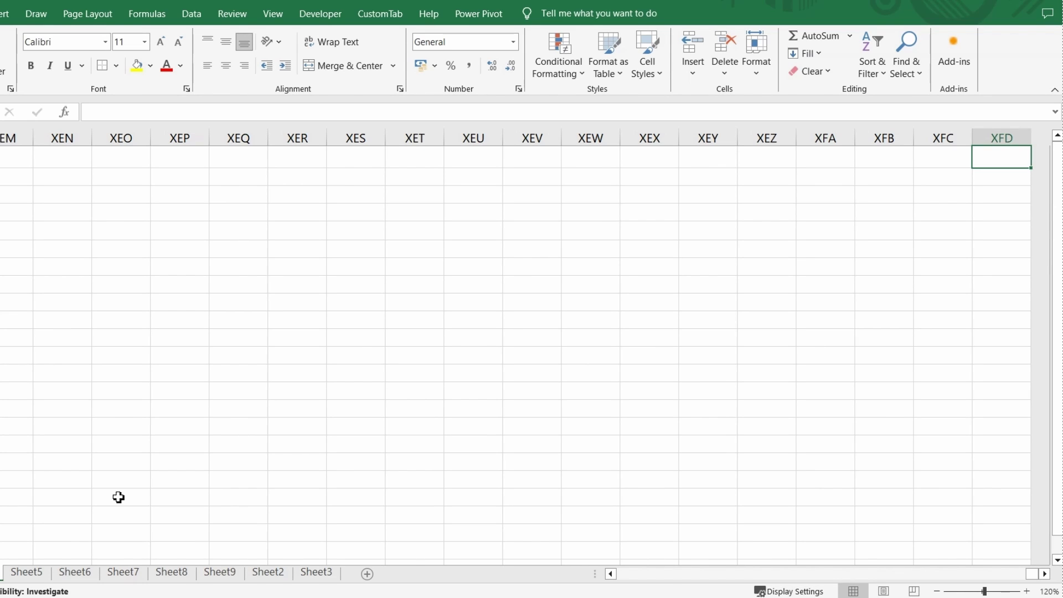
key(ctrl+Home)
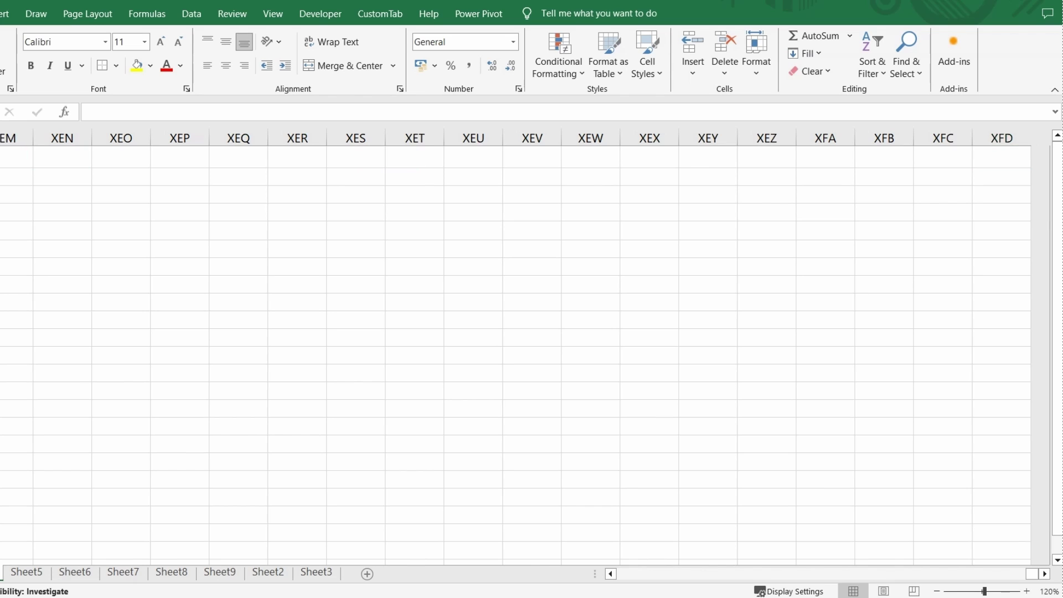
key(Right)
key(Right)
key(Right)
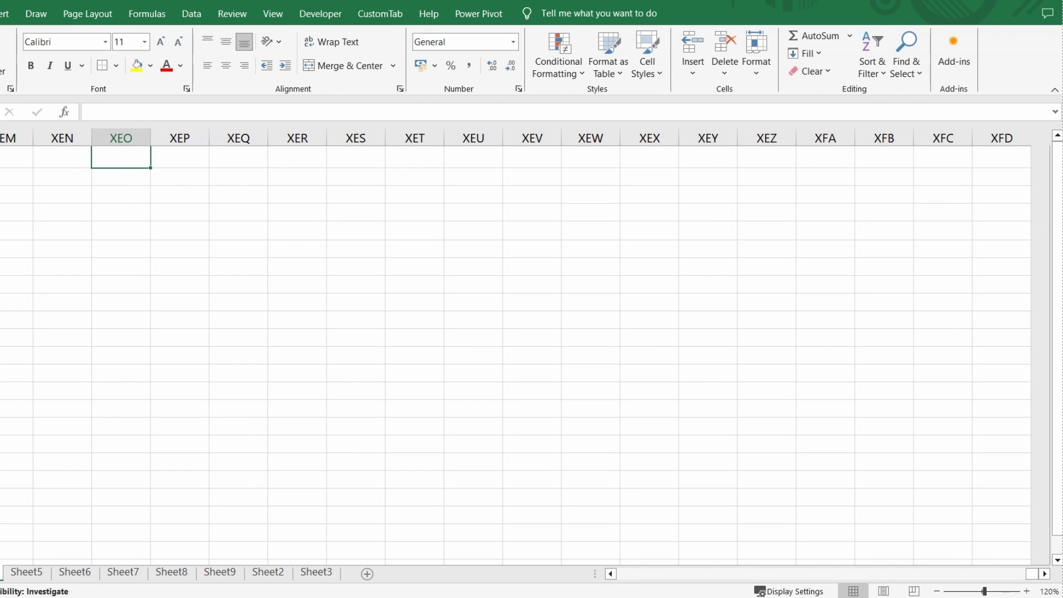
key(ctrl+Right)
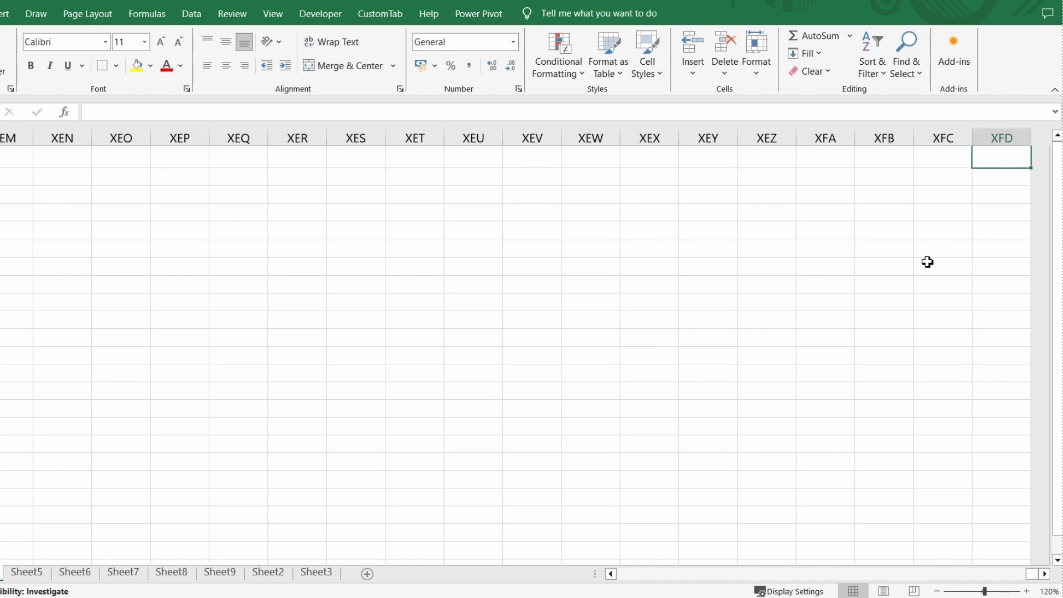
Enter the formula =COLUMN() in cell XFD1, the last cell of the first row.
text(=coul)
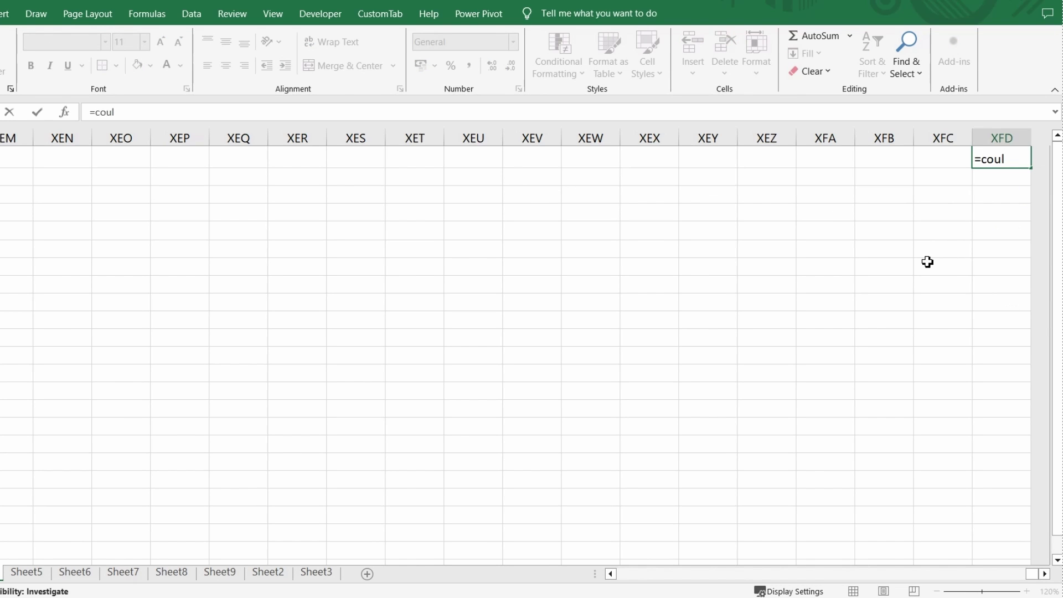
key(BackSpace)
key(BackSpace)
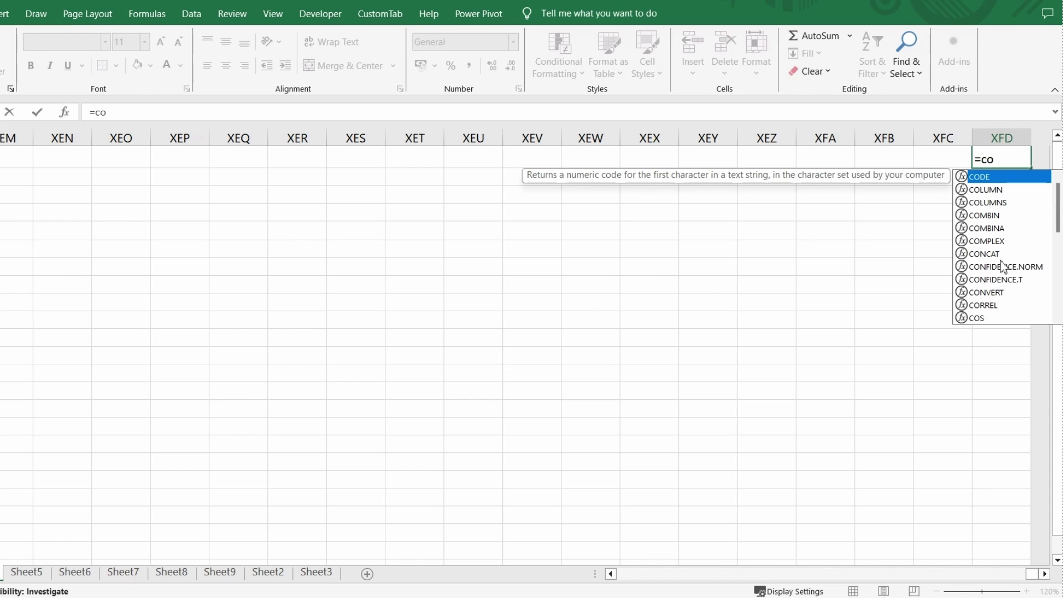
text(lumn())
key(Return)
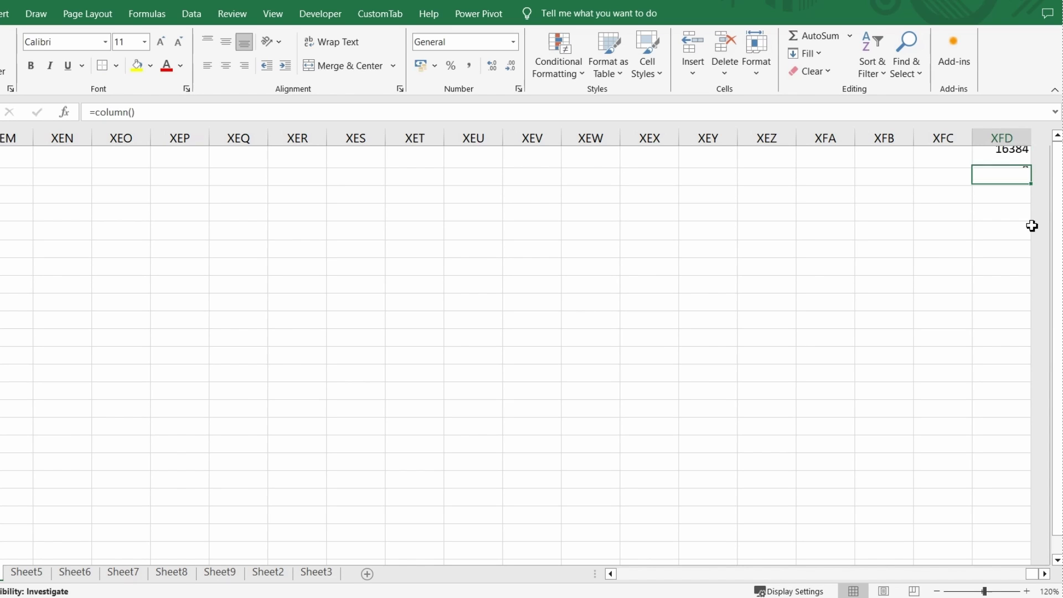
key(Up)
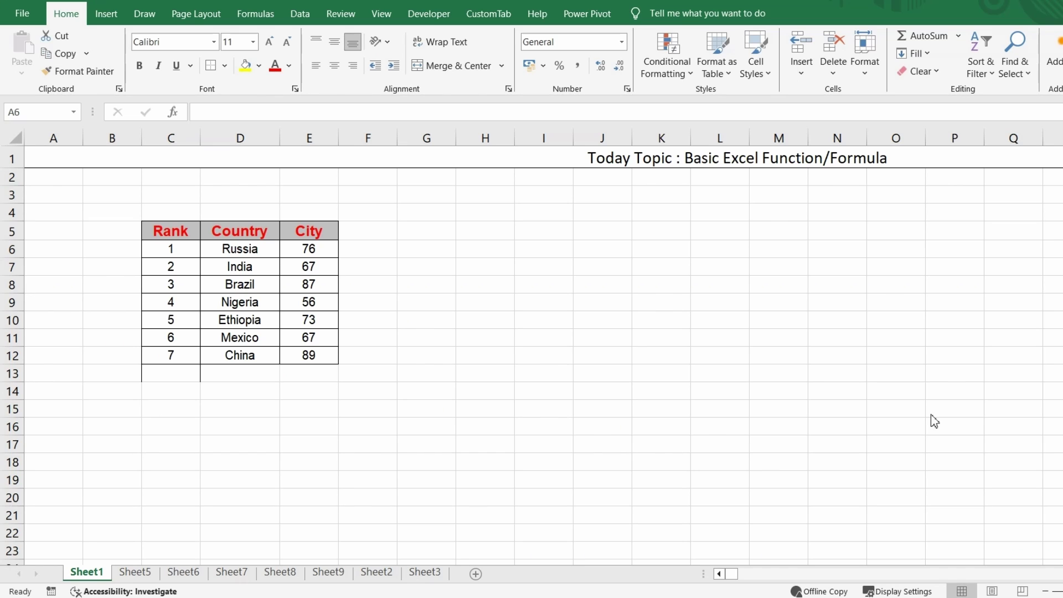
click(177, 234)
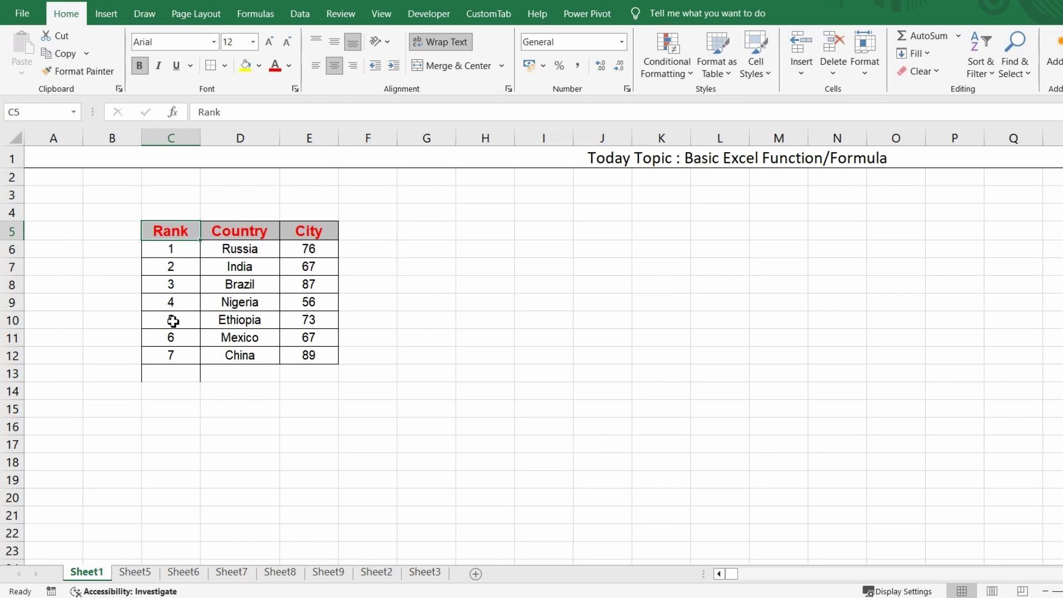
click(267, 233)
click(321, 227)
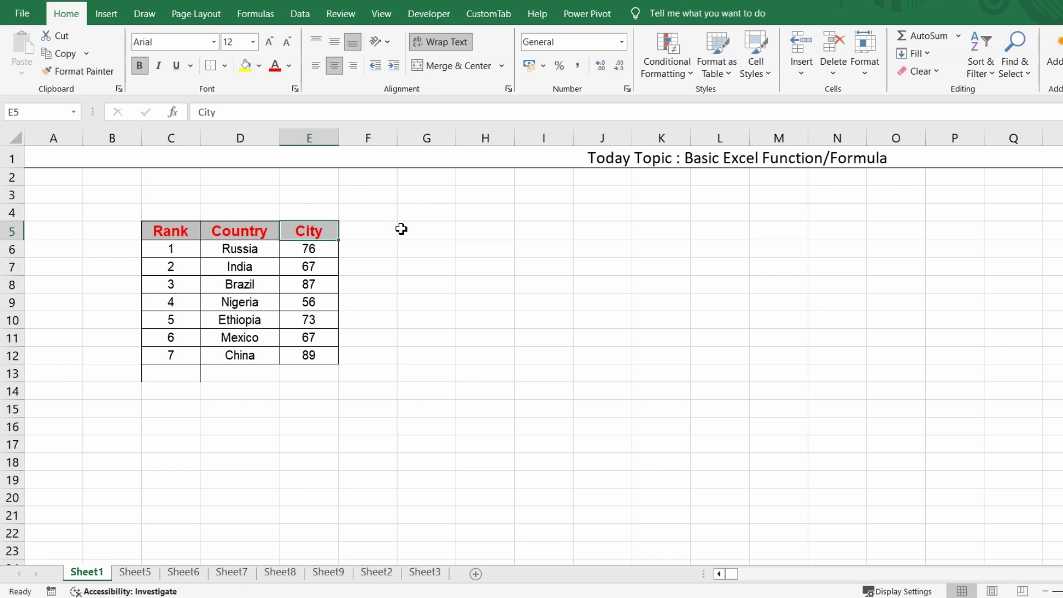
click(319, 254)
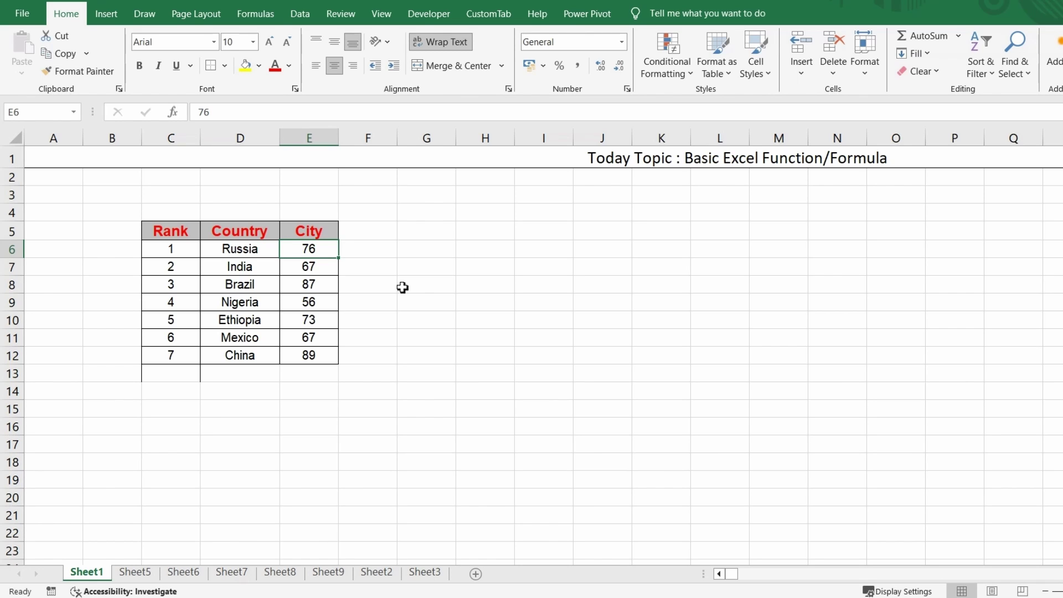
Enter the headings Type, Output and Formula in cells G5, H5 and I5 beside the country table.
key(Right)
key(Right)
key(Down)
key(Up)
key(Up)
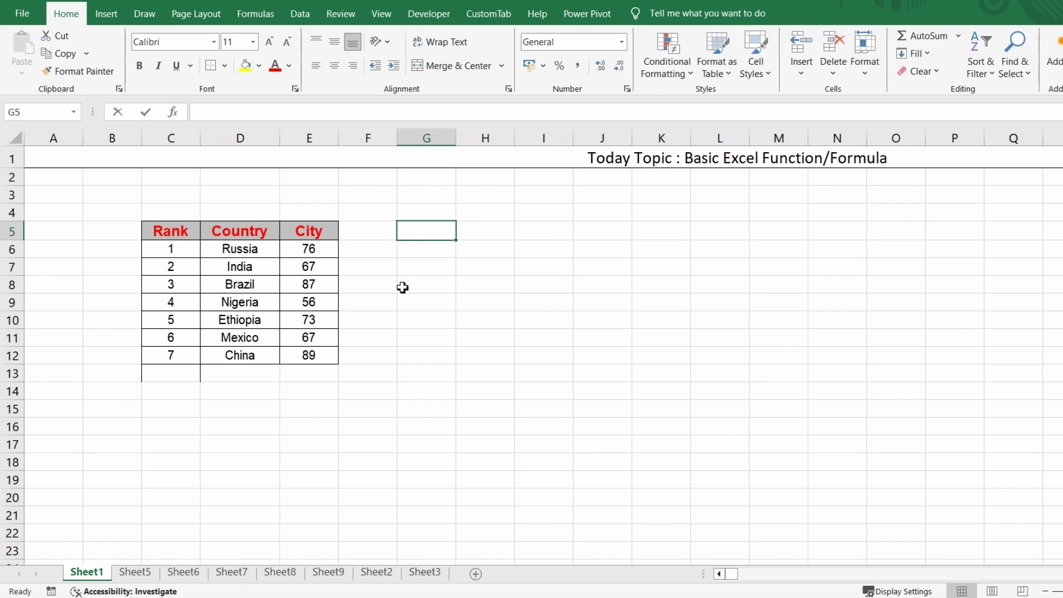
text(Type)
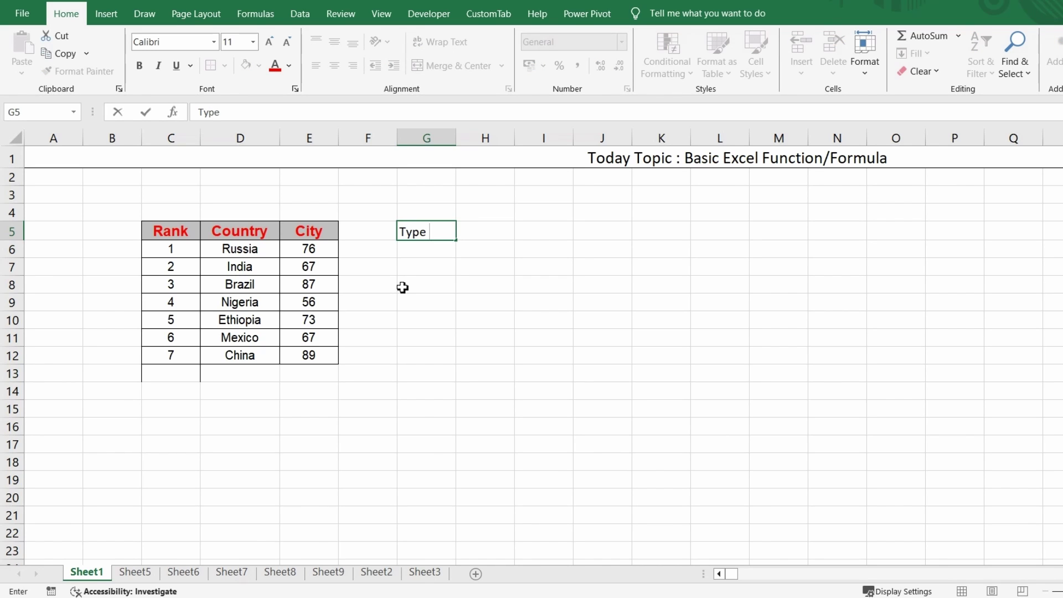
key(Tab)
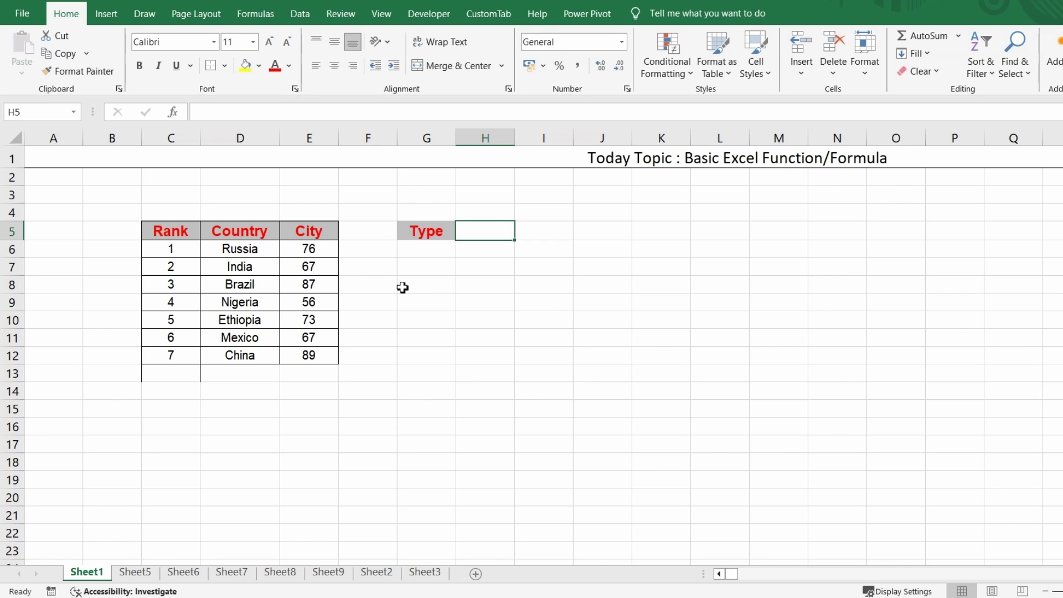
text(Outo)
key(BackSpace)
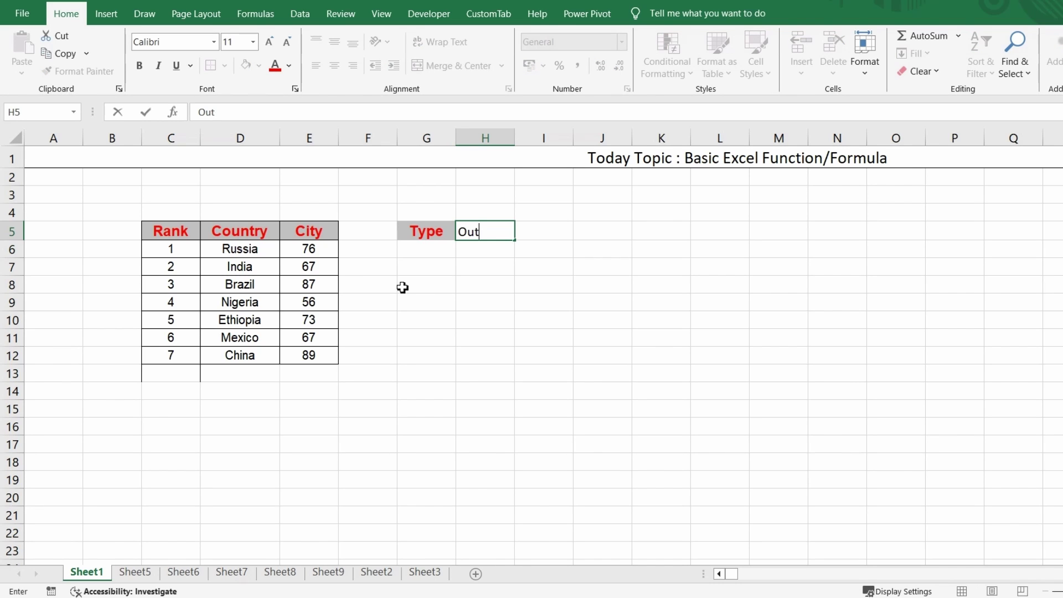
text(put)
key(Tab)
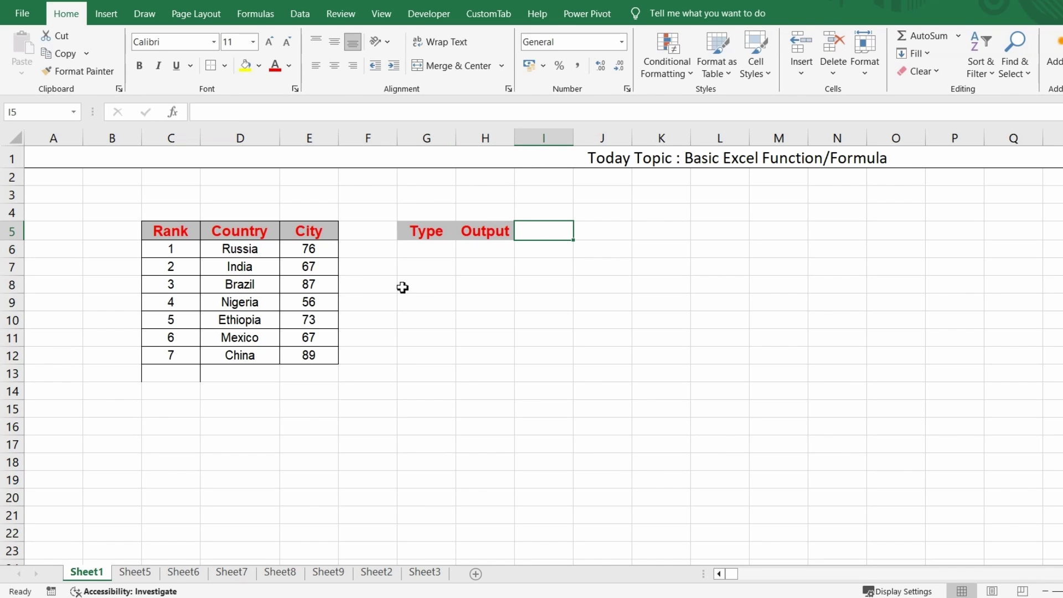
text(Formula)
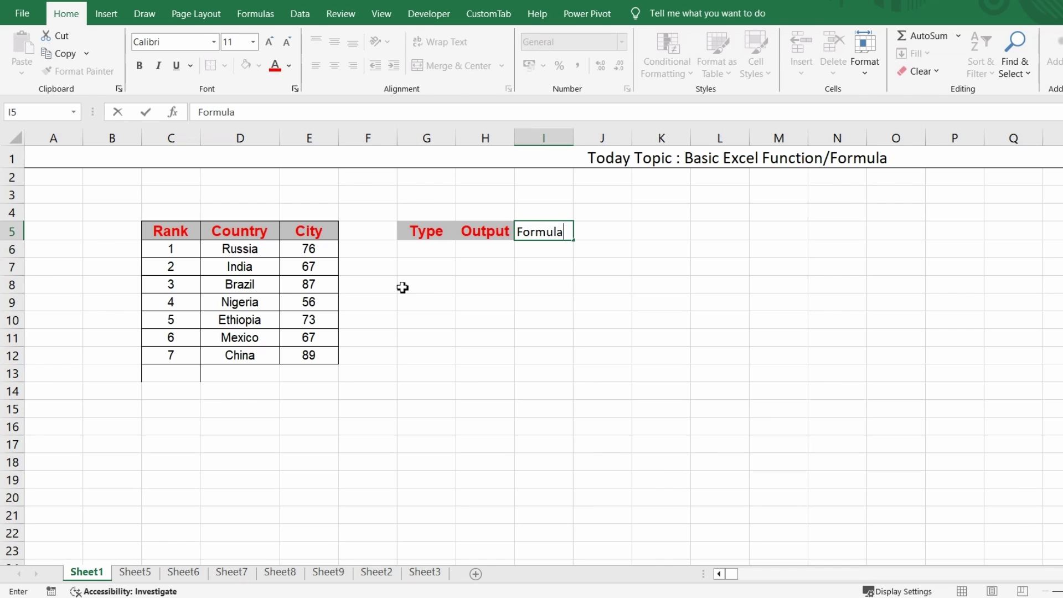
key(Return)
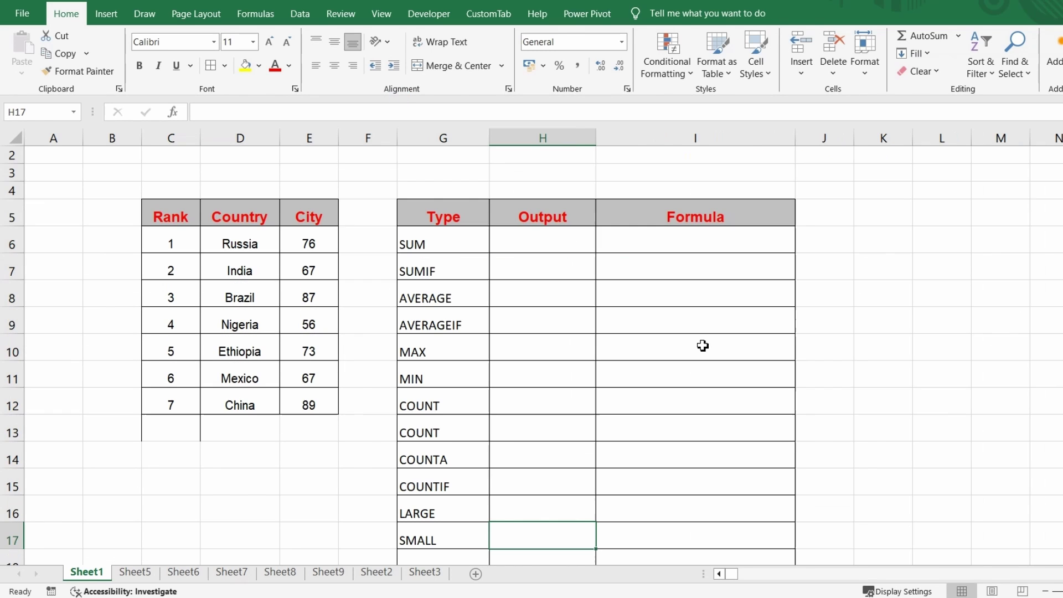
Add up the City values cell by cell in H6 with the formula =E6+E7+E8+E9+E10+E11+E12.
key(ctrl+Up)
key(Down)
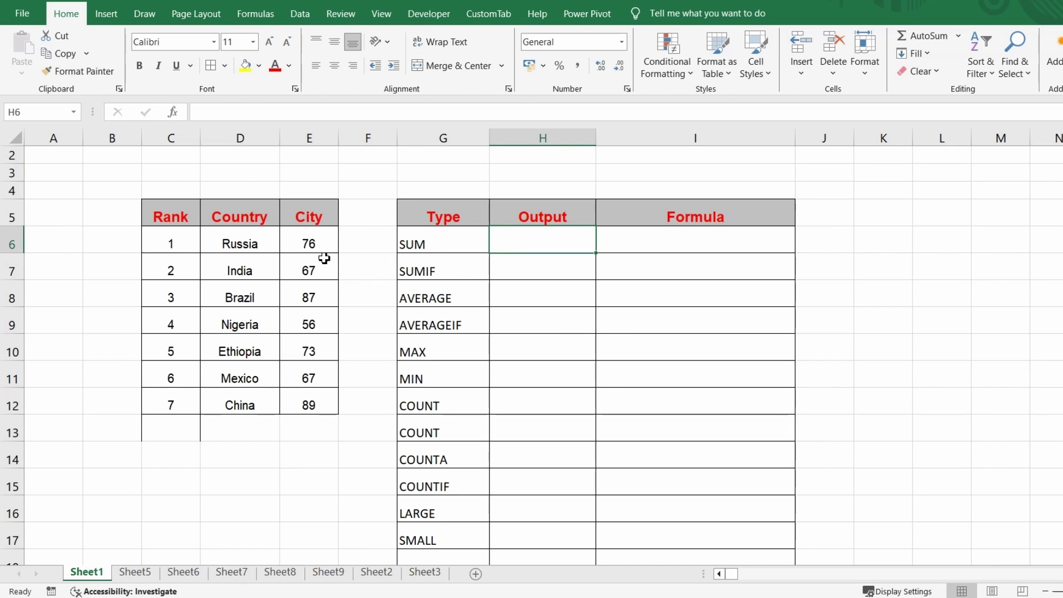
drag(316, 243, 318, 349)
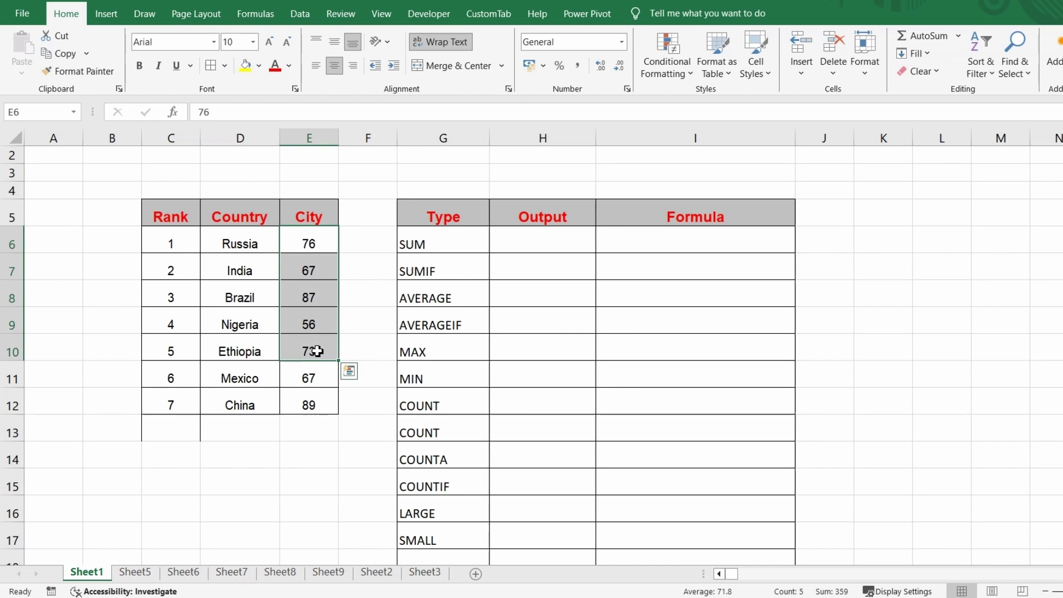
click(534, 238)
text(=)
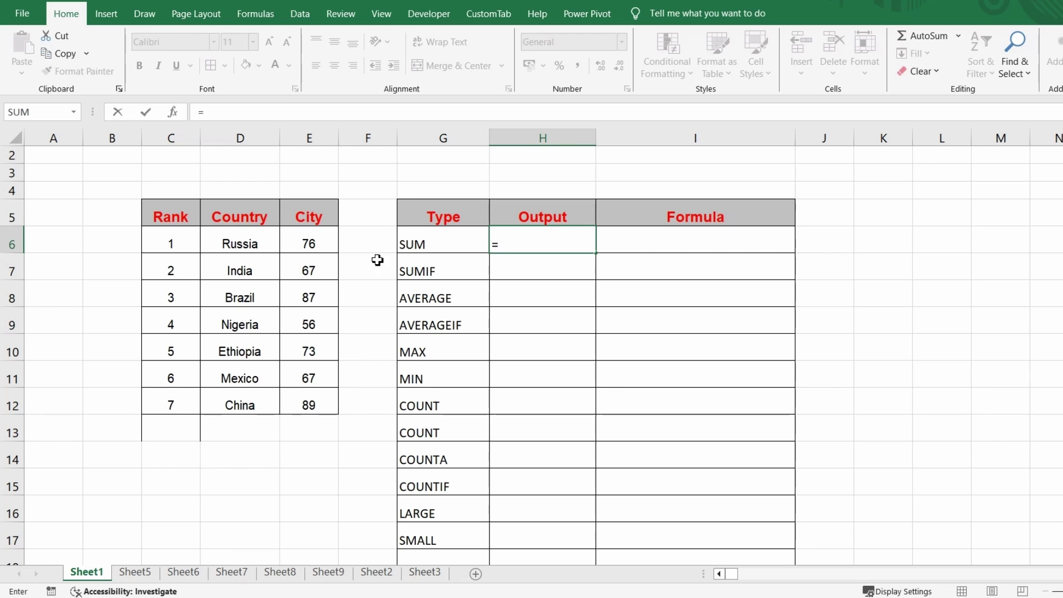
click(319, 243)
text(+)
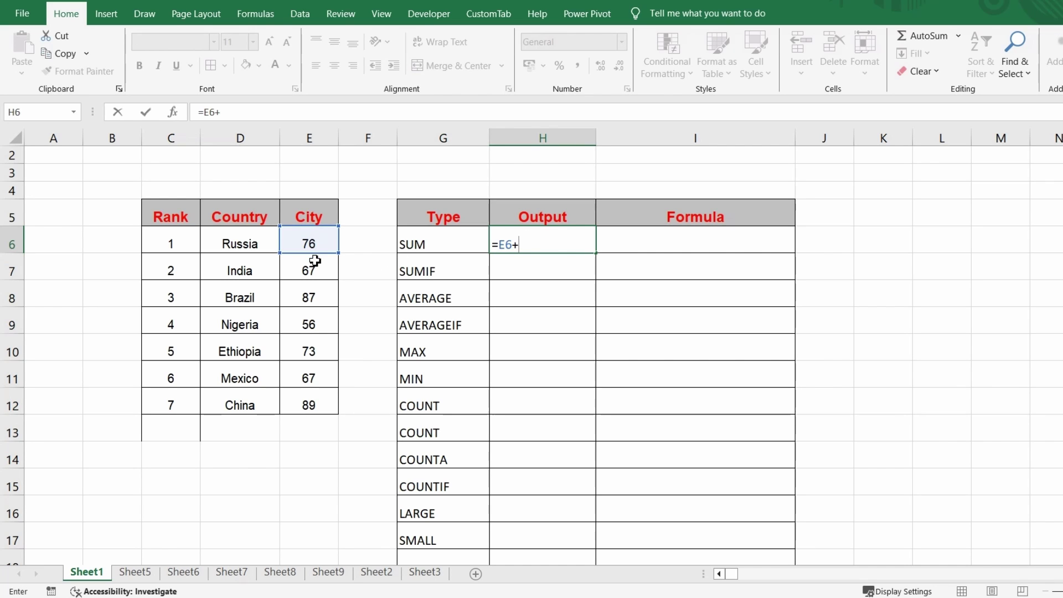
click(314, 260)
text(+)
click(311, 294)
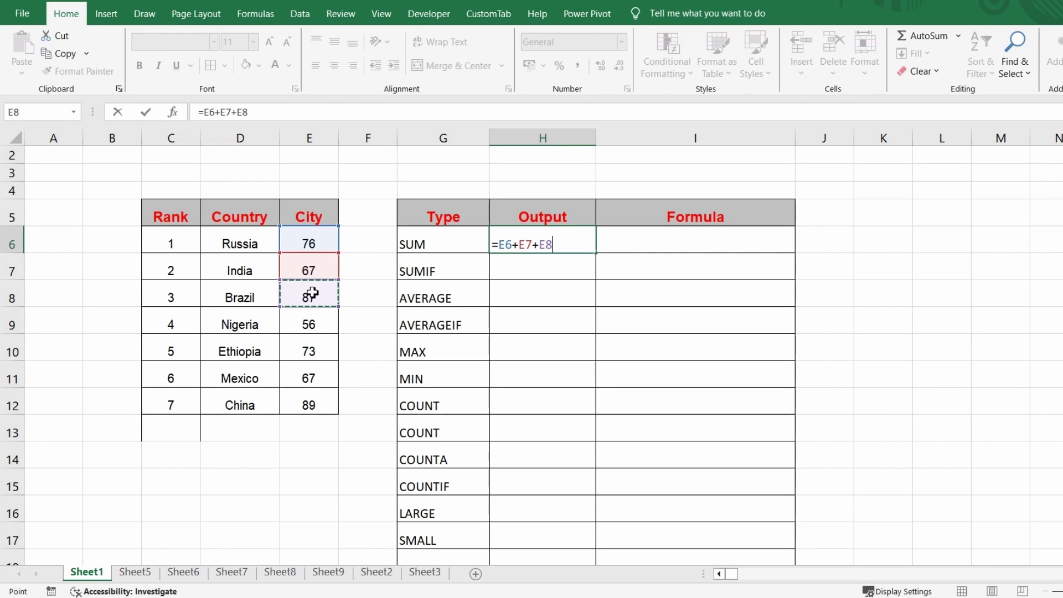
text(+)
click(309, 321)
text(+)
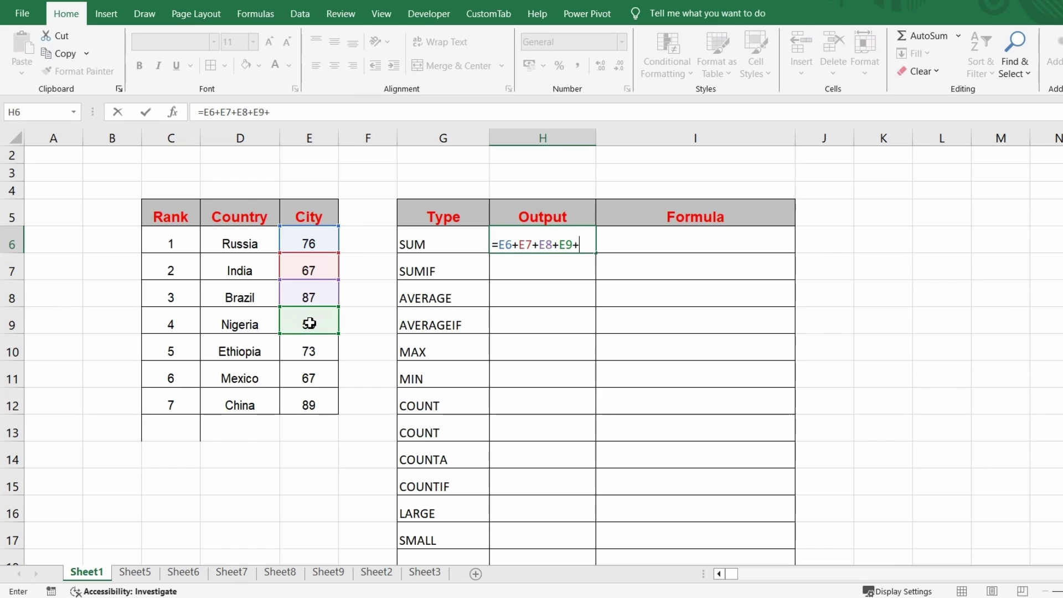
click(312, 355)
text(+)
click(308, 381)
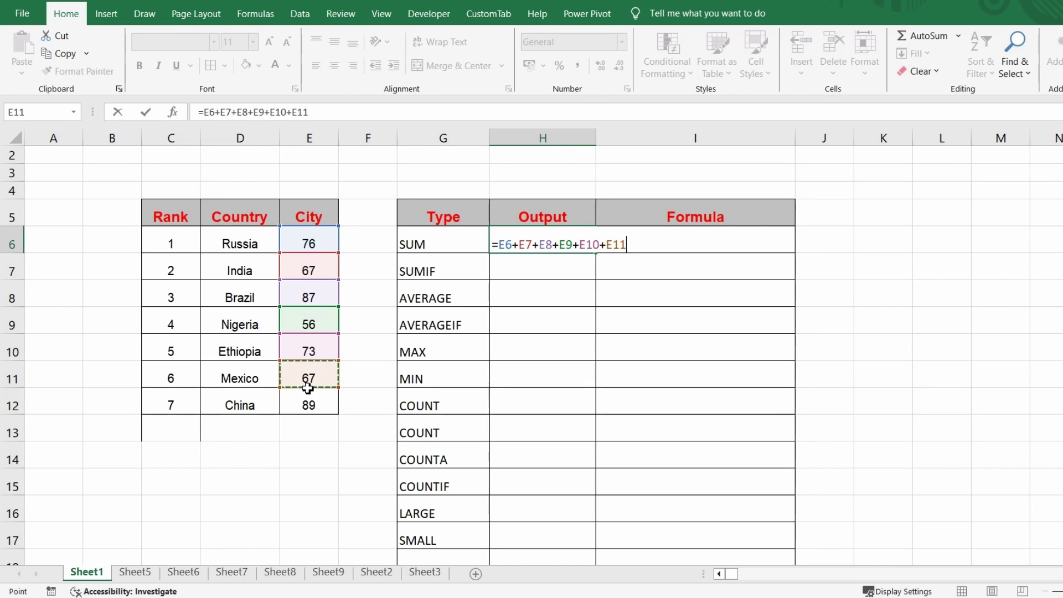
text(+)
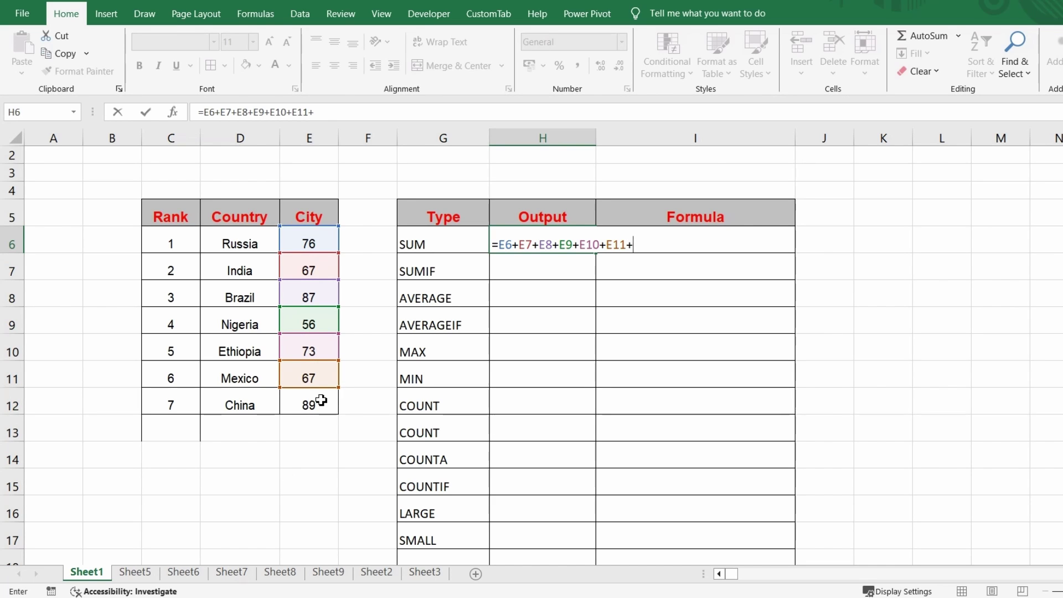
click(321, 400)
text(+)
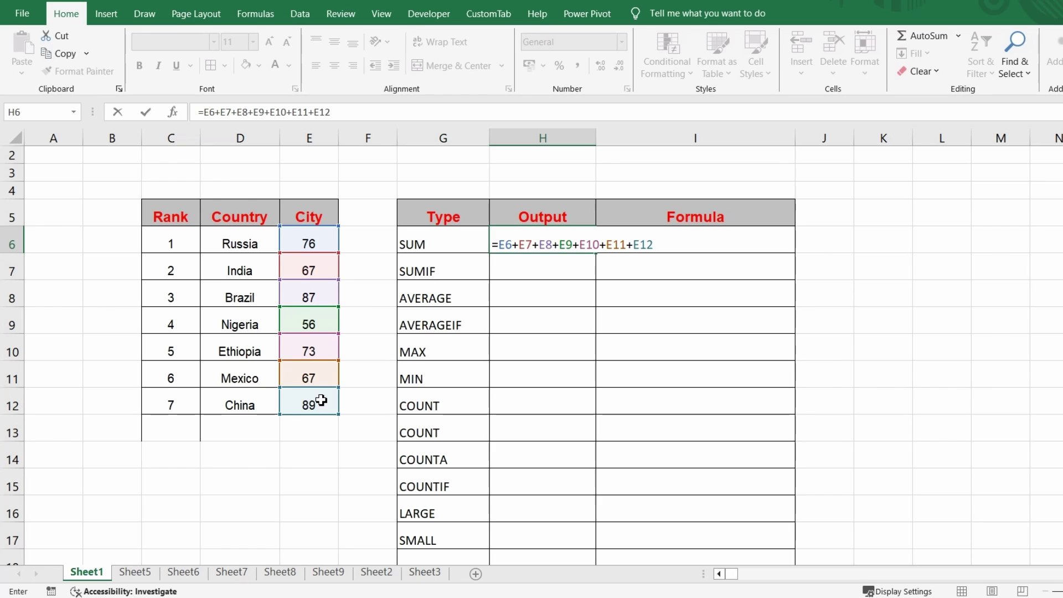
key(Return)
Enter =SUM(E6:E12) in cell H6 as the output for the SUM row.
click(555, 242)
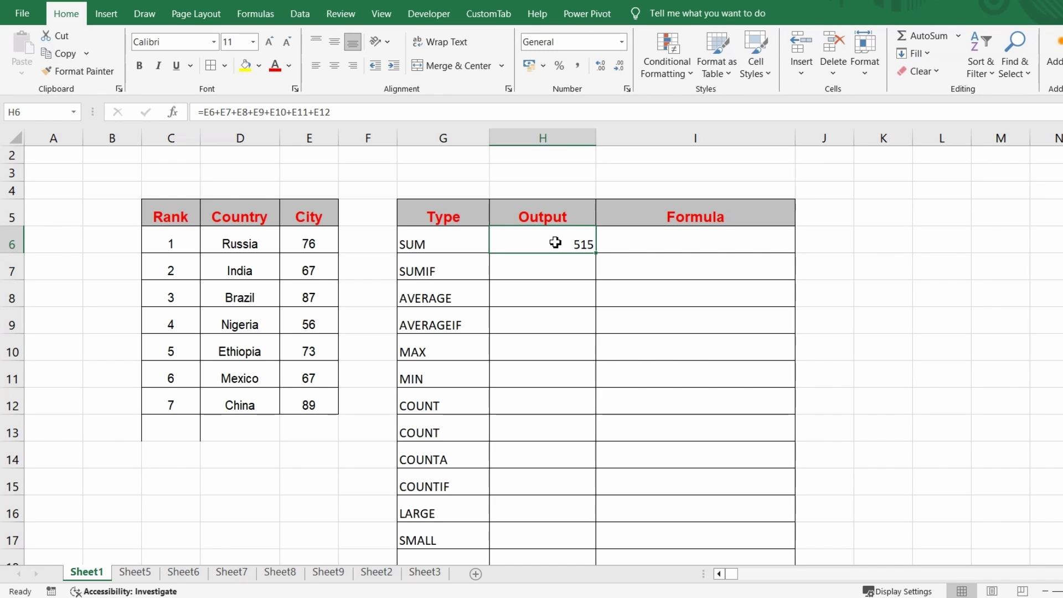
text(=SUM)
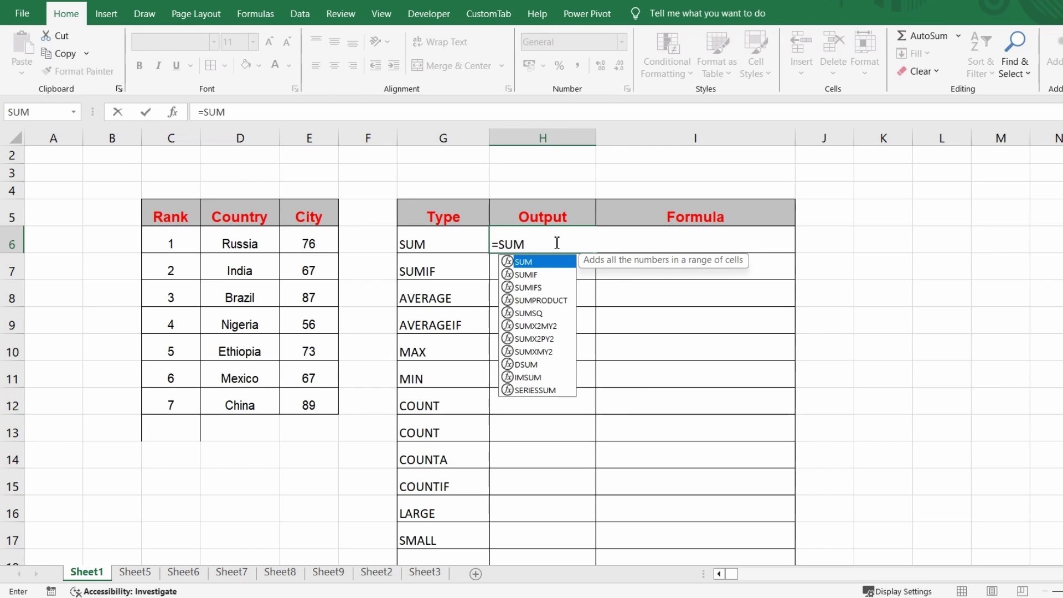
text(()
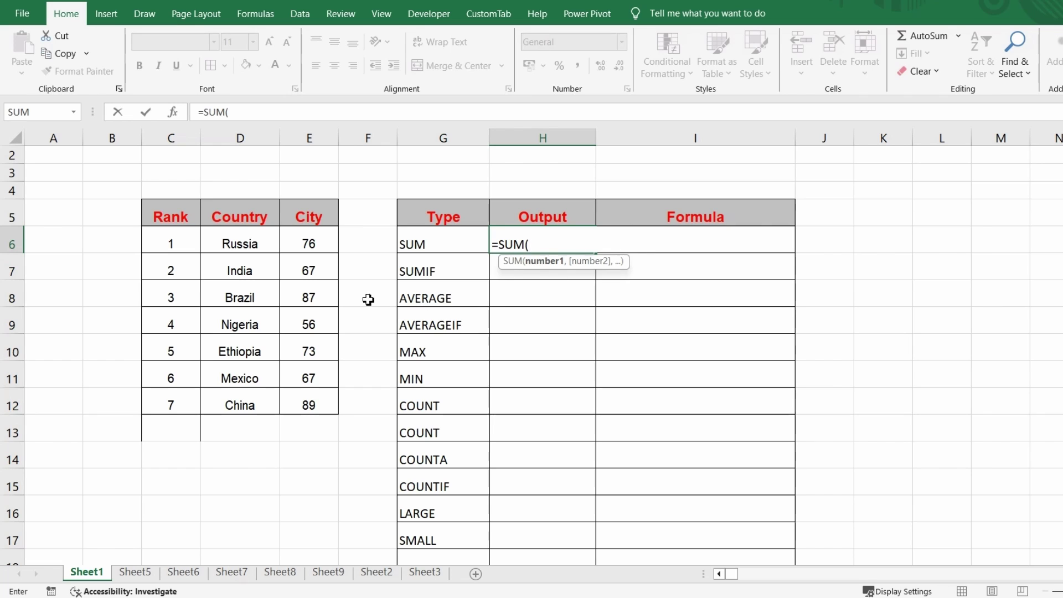
click(326, 251)
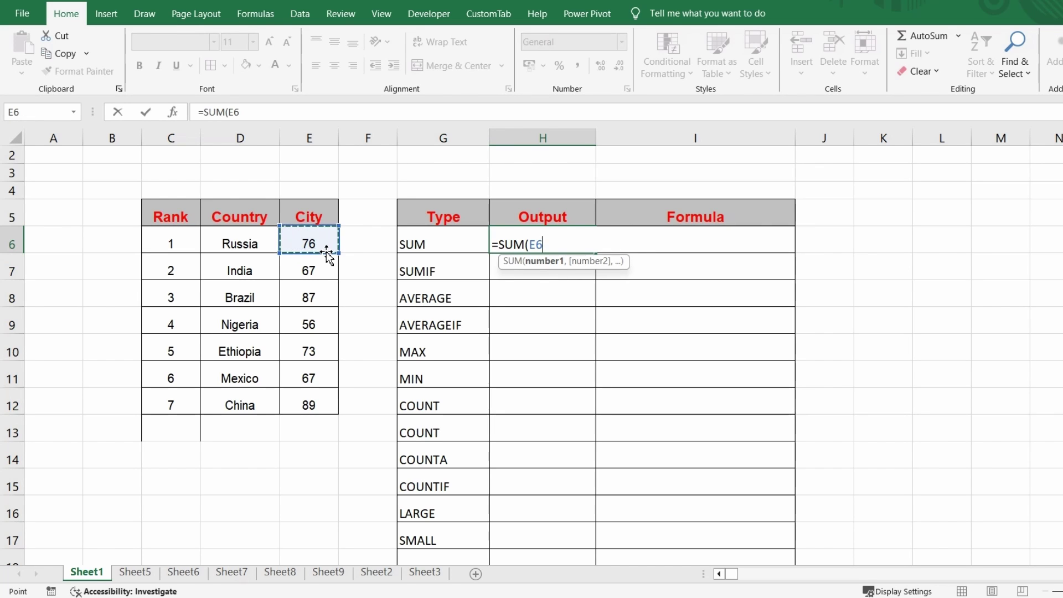
key(shift+Down)
key(shift+Down)
key(shift+Down)
key(shift+Down)
key(shift+Down)
key(shift+Down)
key(shift+Down)
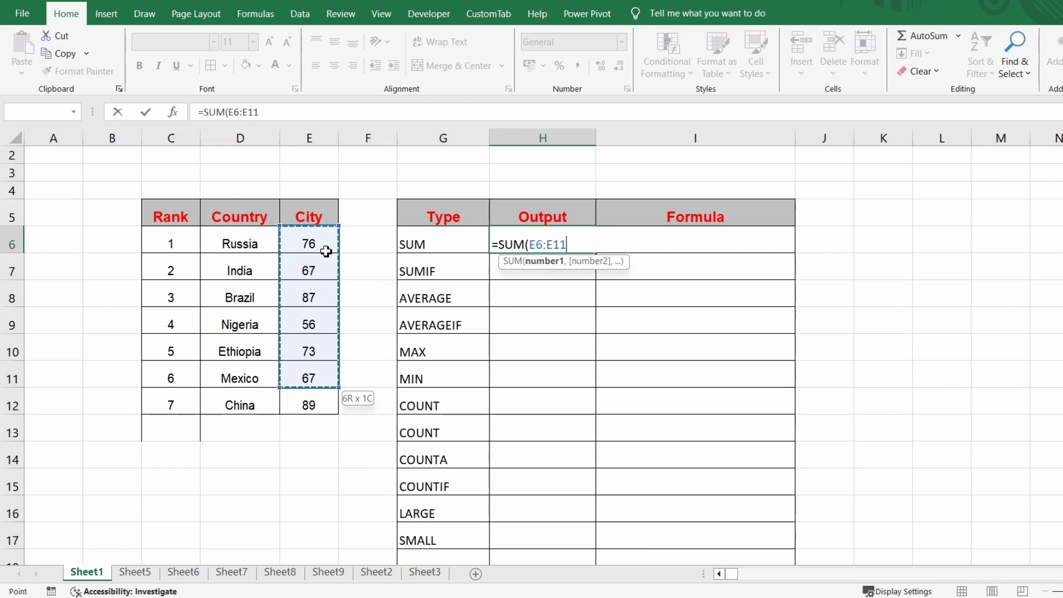
key(shift+Up)
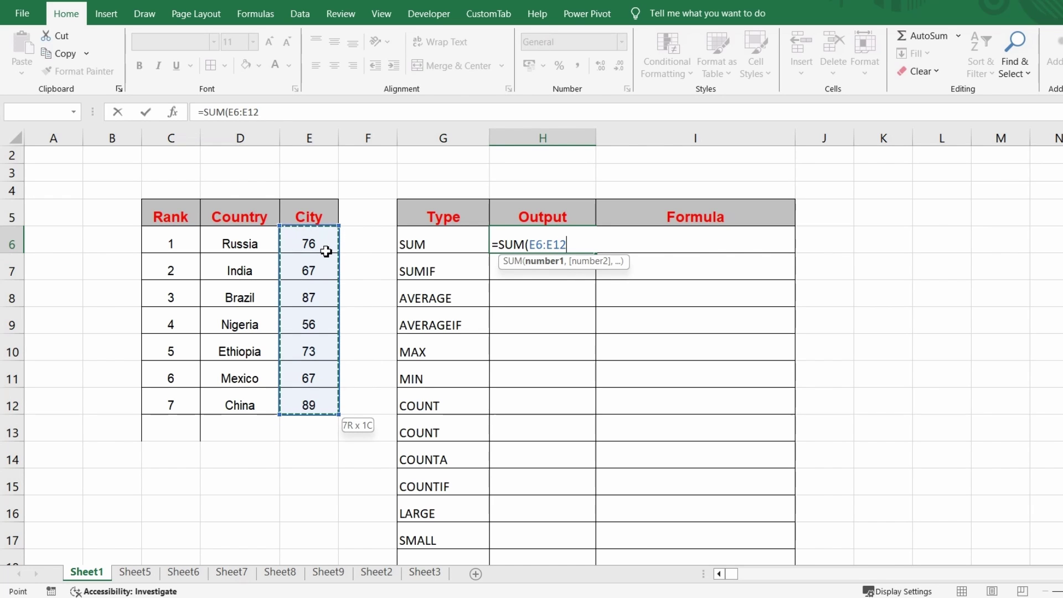
text())
key(Return)
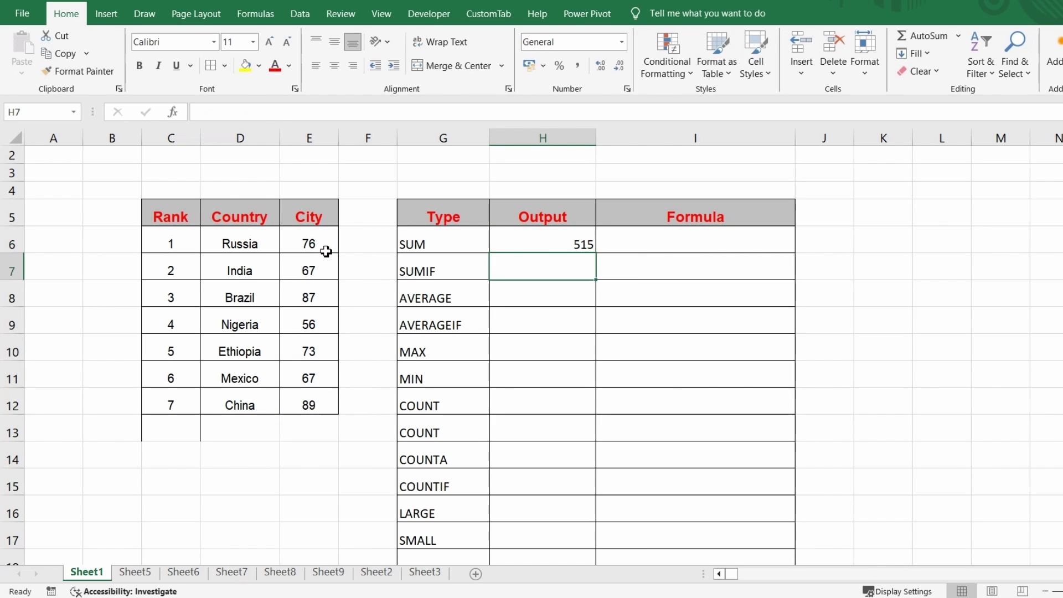
click(548, 244)
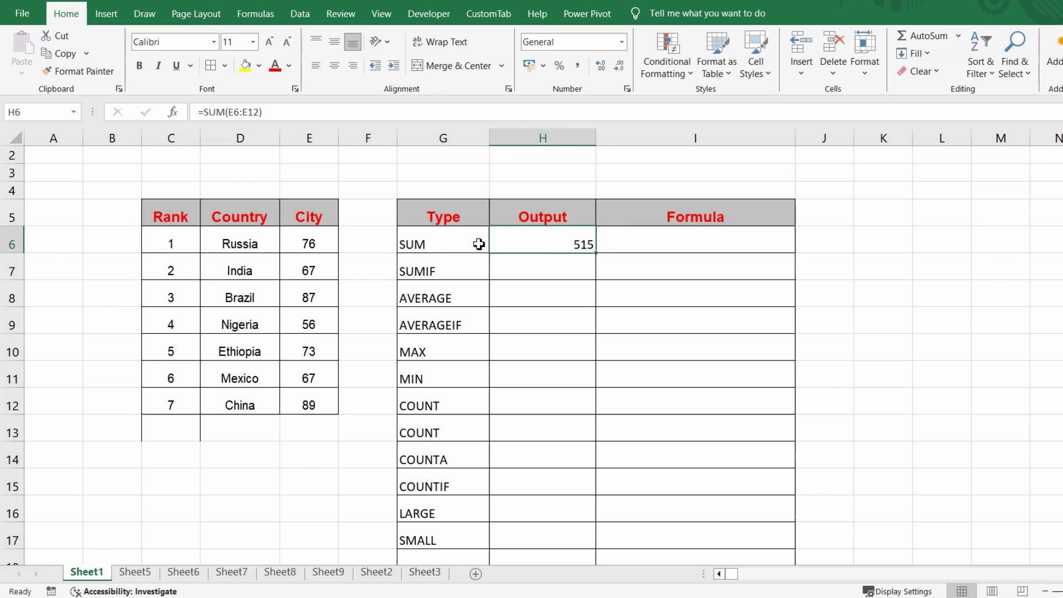
Add only the City values above 70 in cell H7 with the formula =E6+E8+E10+E12.
click(311, 249)
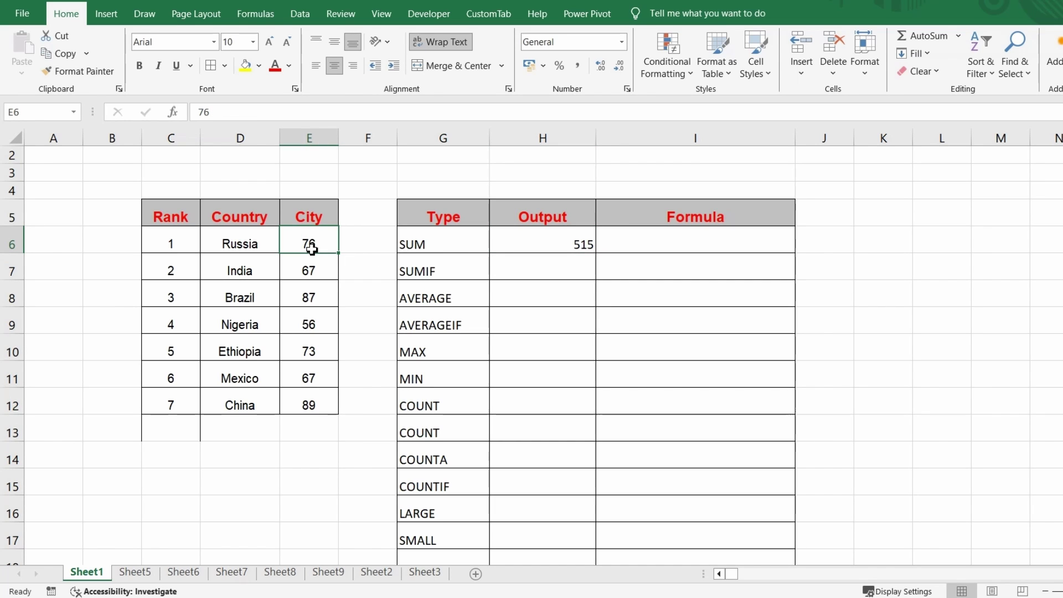
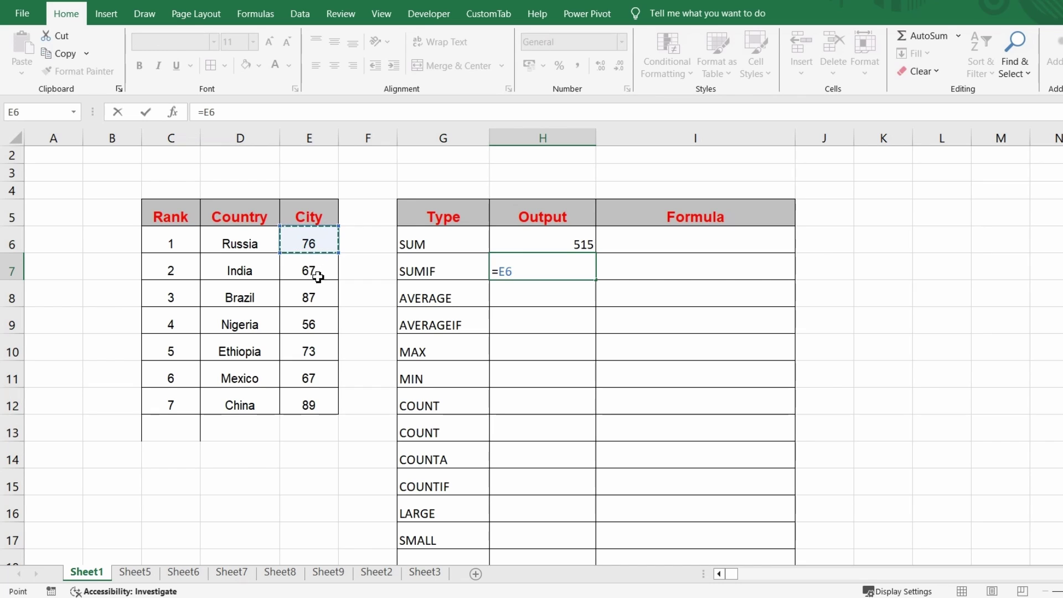
text(+)
click(316, 303)
text(+)
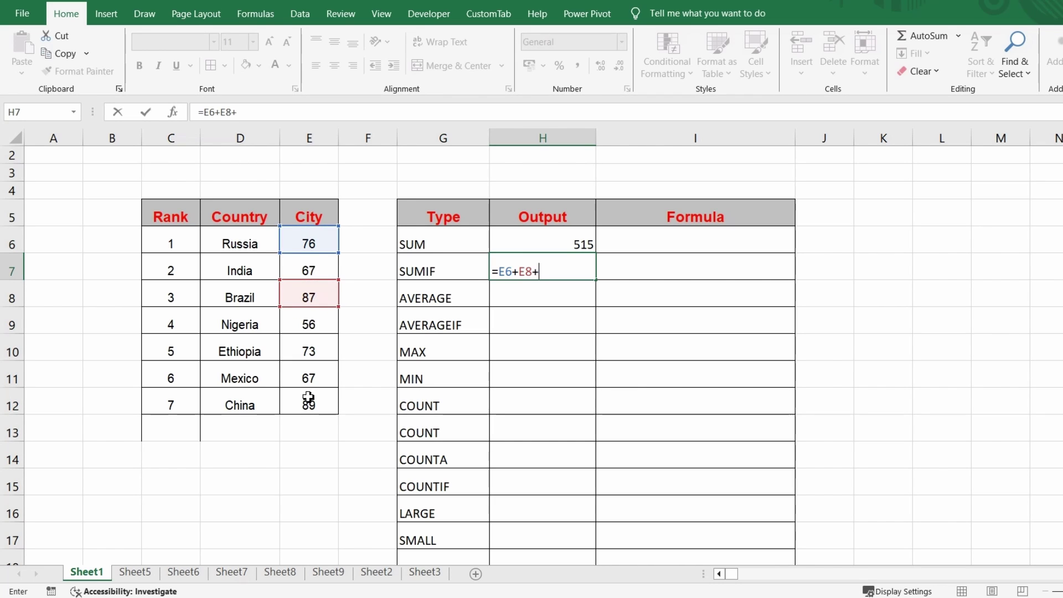
click(321, 350)
text(+)
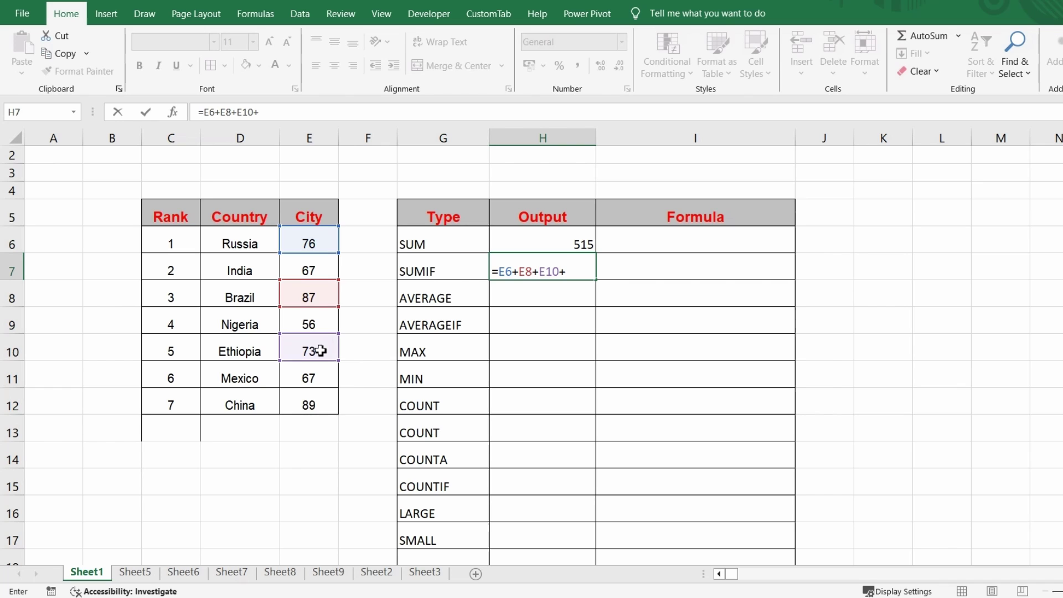
click(312, 405)
key(Return)
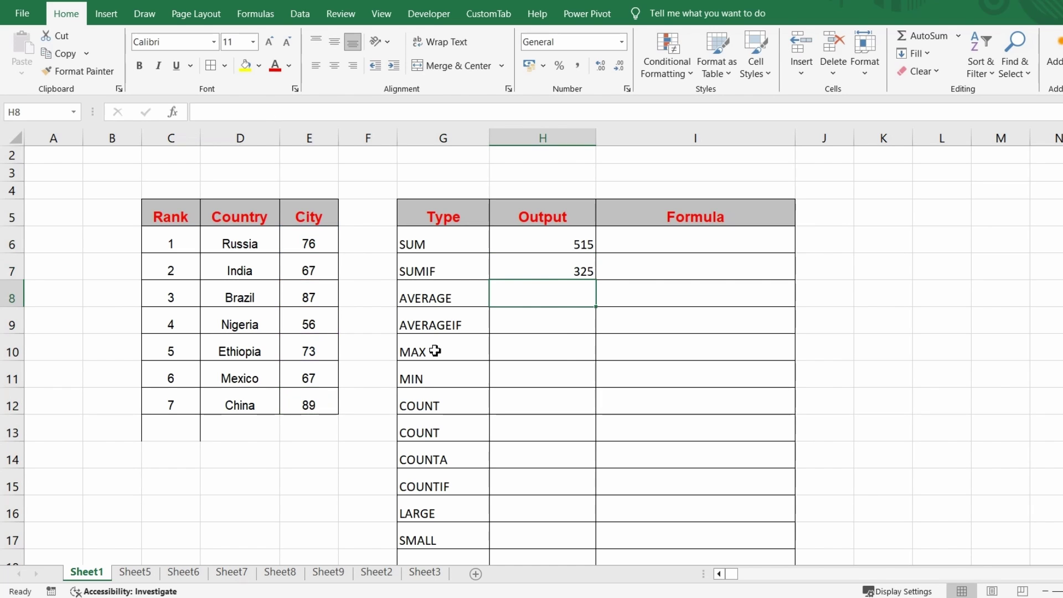
Replace the content of cell H7 with the formula =SUM(E6:E12,">70").
click(574, 268)
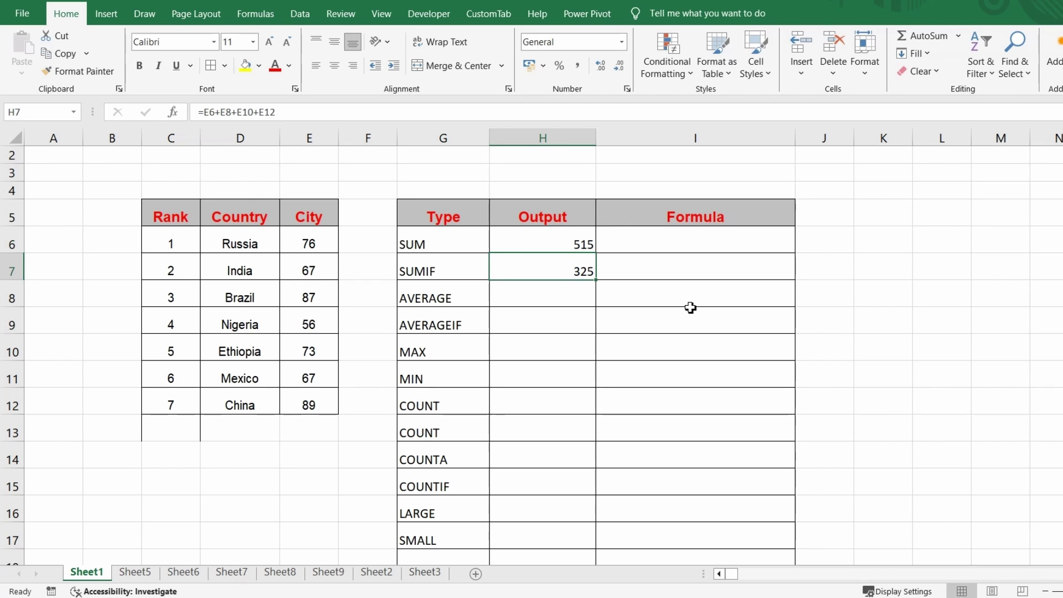
text(=SUM)
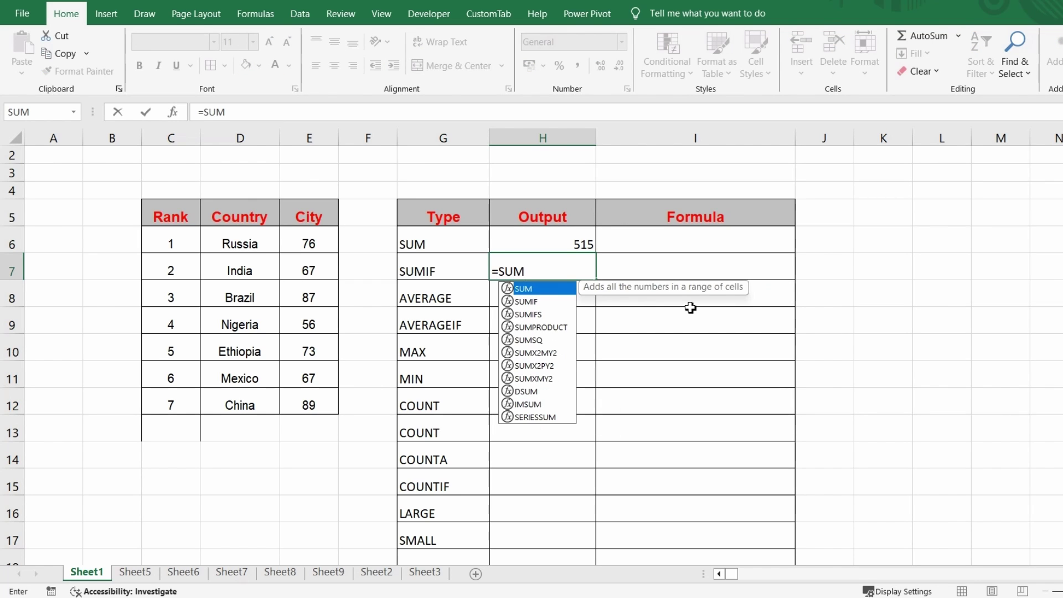
text(()
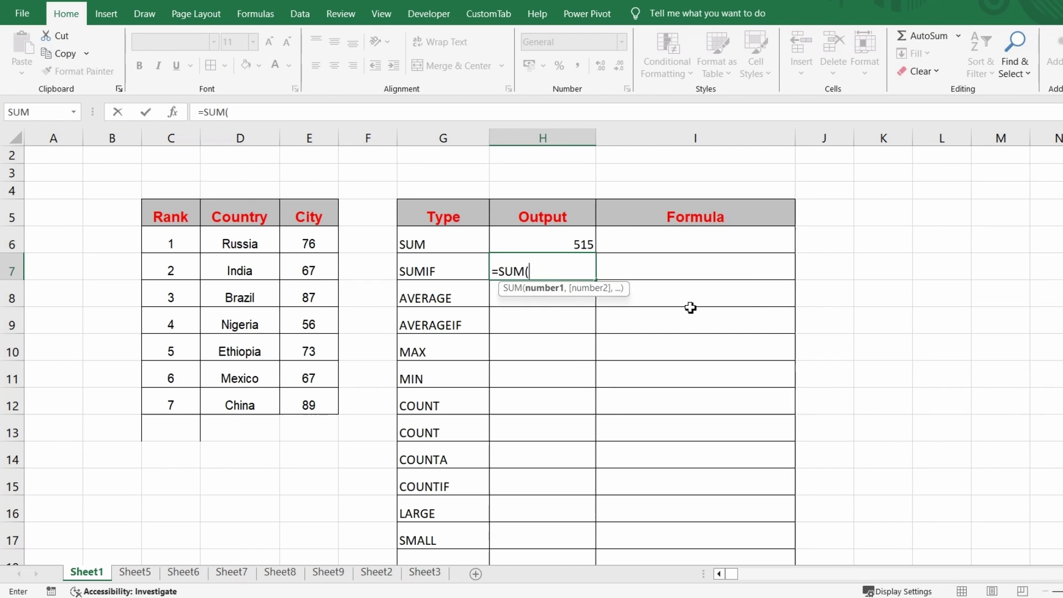
click(313, 239)
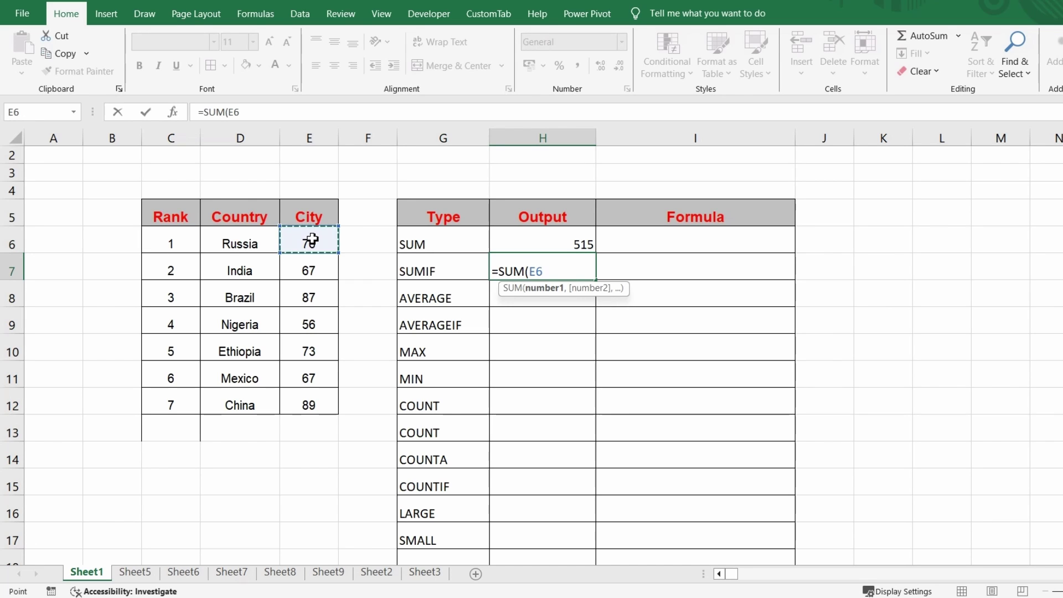
key(shift+Down)
key(shift+Down)
key(shift+Down)
key(shift+Down)
key(shift+Down)
key(shift+Down)
key(shift+Down)
key(shift+Up)
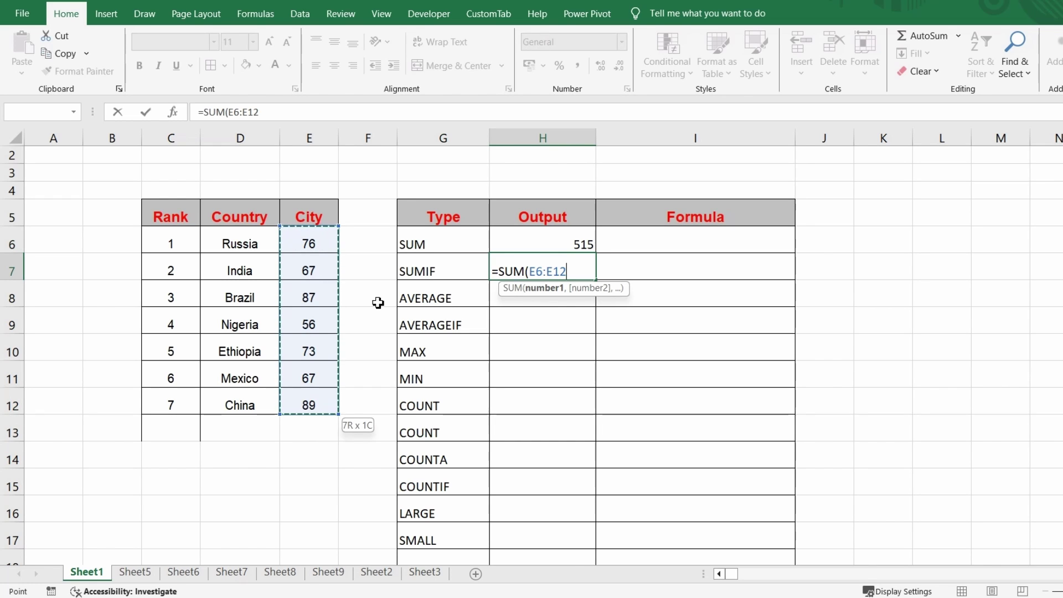
text(,">)
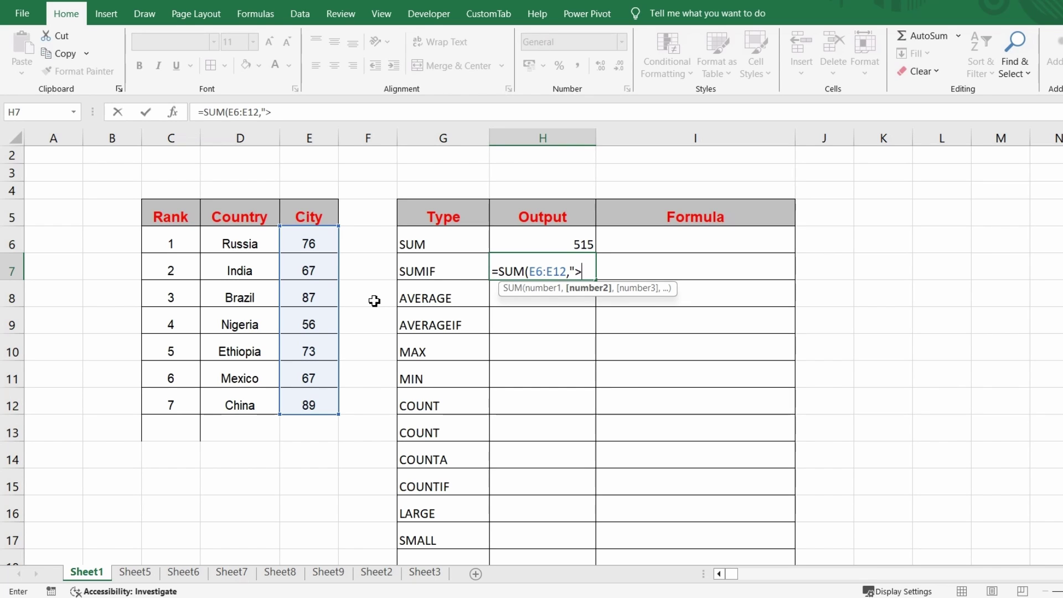
text(70"))
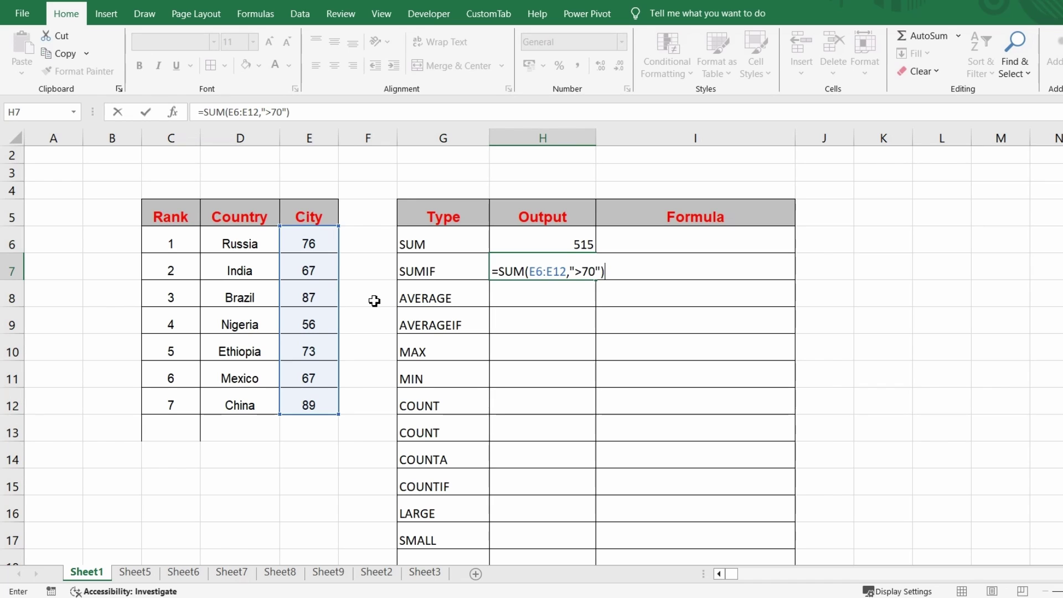
key(Return)
Change the function in cell H7 to SUMIF, making the formula =SUMIF(E6:E12,">70").
key(Up)
double_click(553, 271)
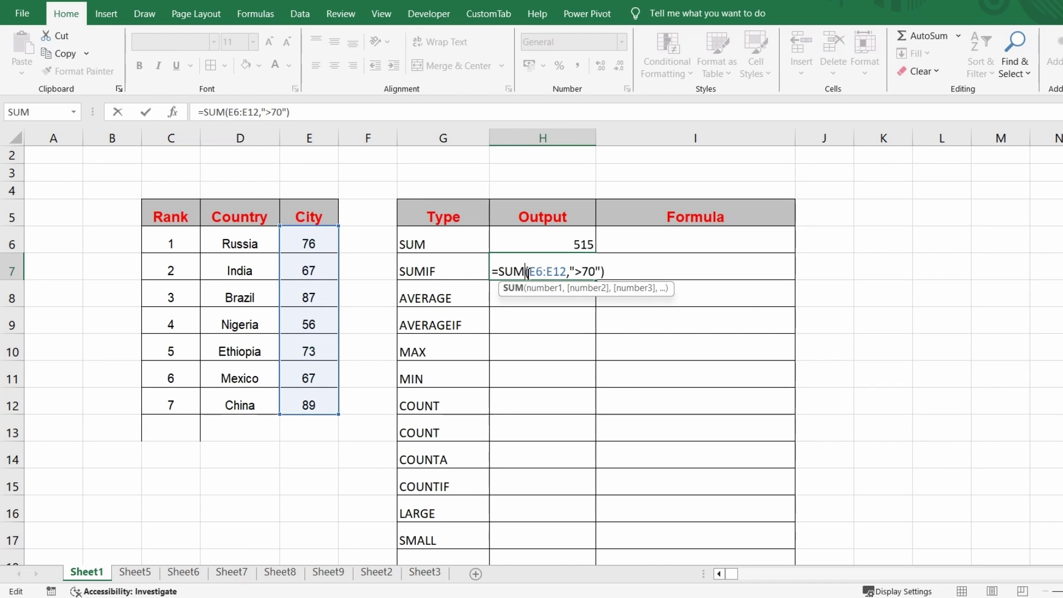
text(IF)
key(Return)
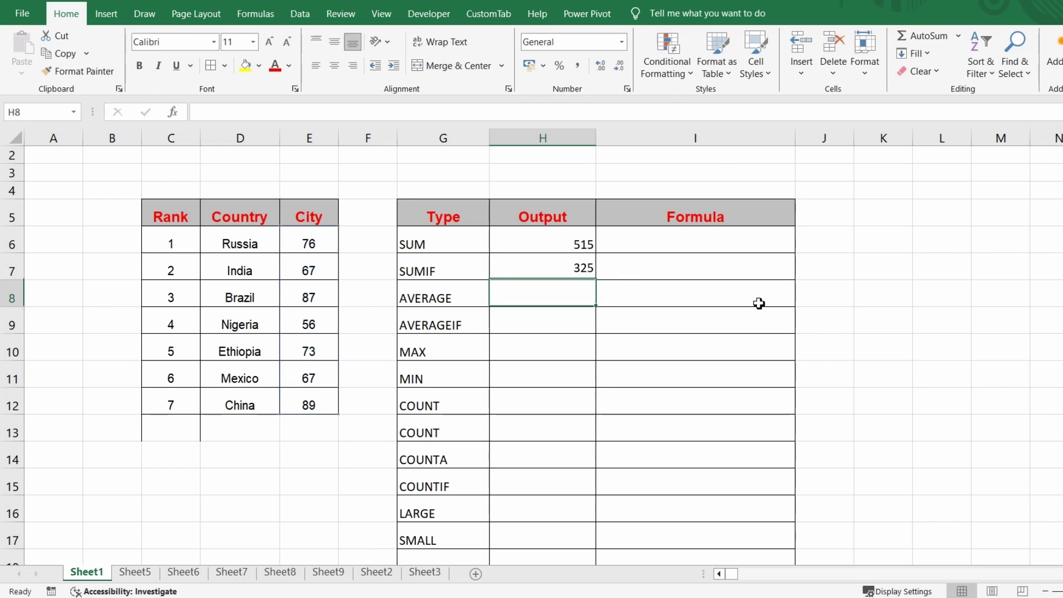
click(549, 270)
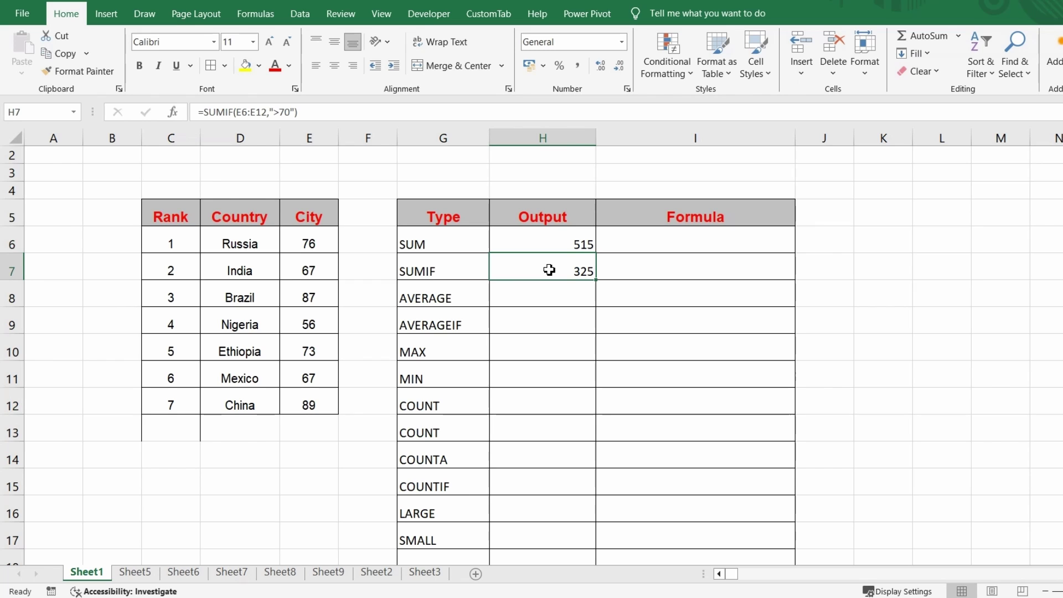
Show the formula behind cell H6 as text in cell I6 with =FORMULATEXT(H6).
click(775, 243)
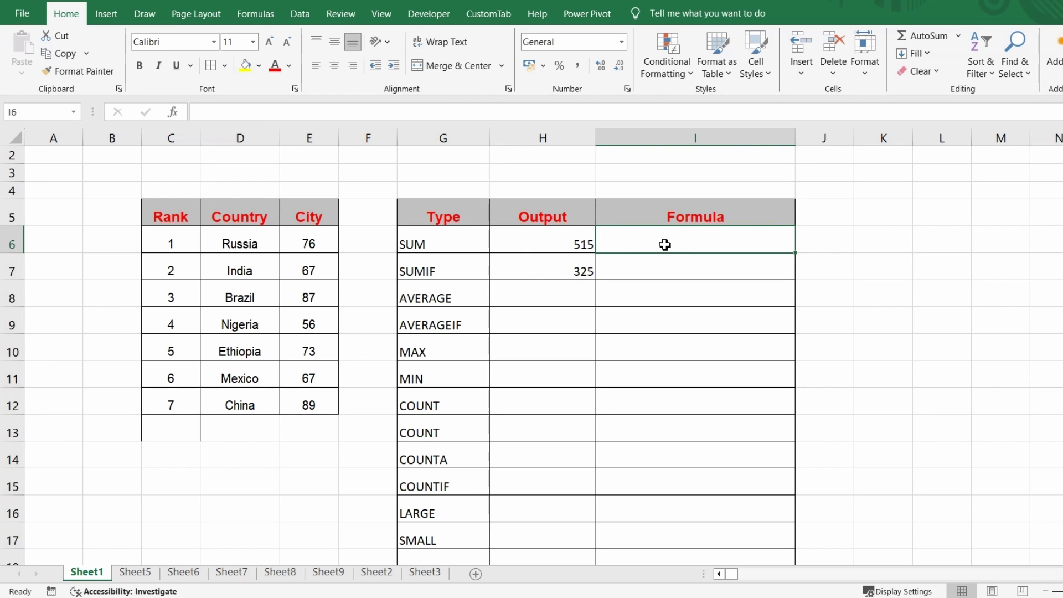
click(581, 237)
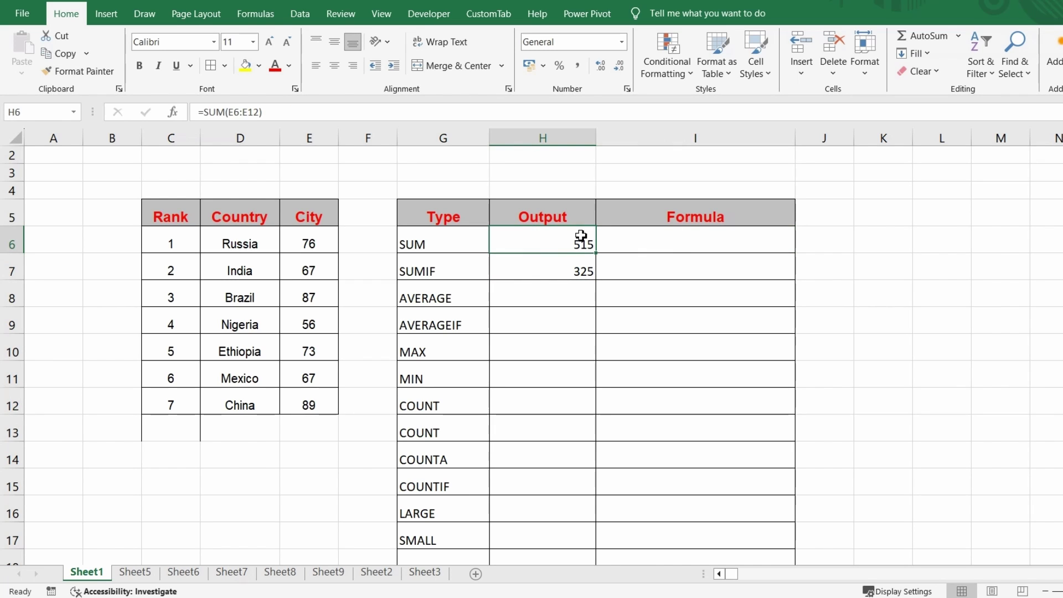
click(672, 237)
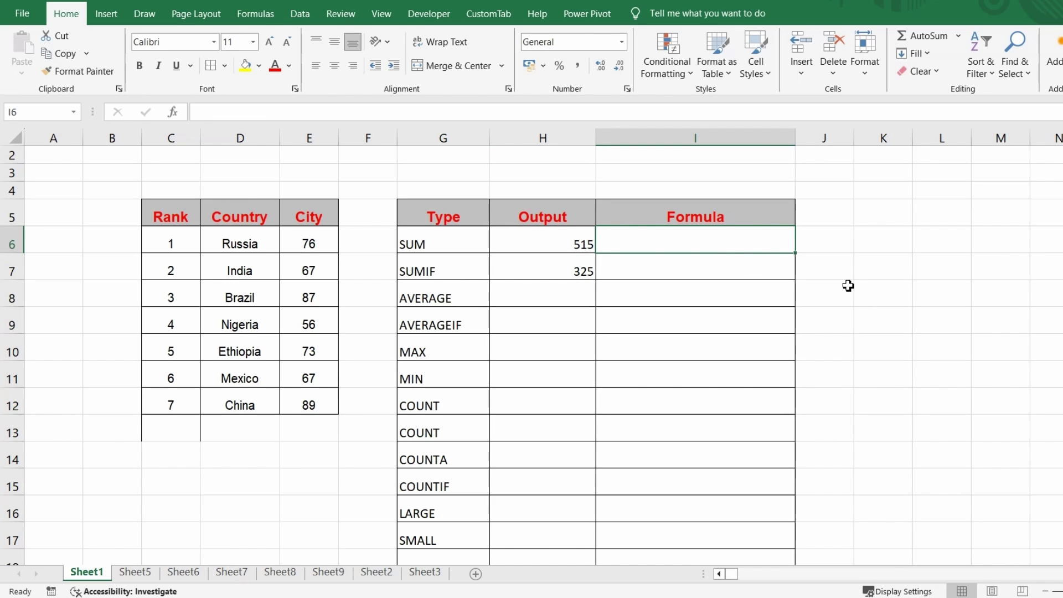
text(=F)
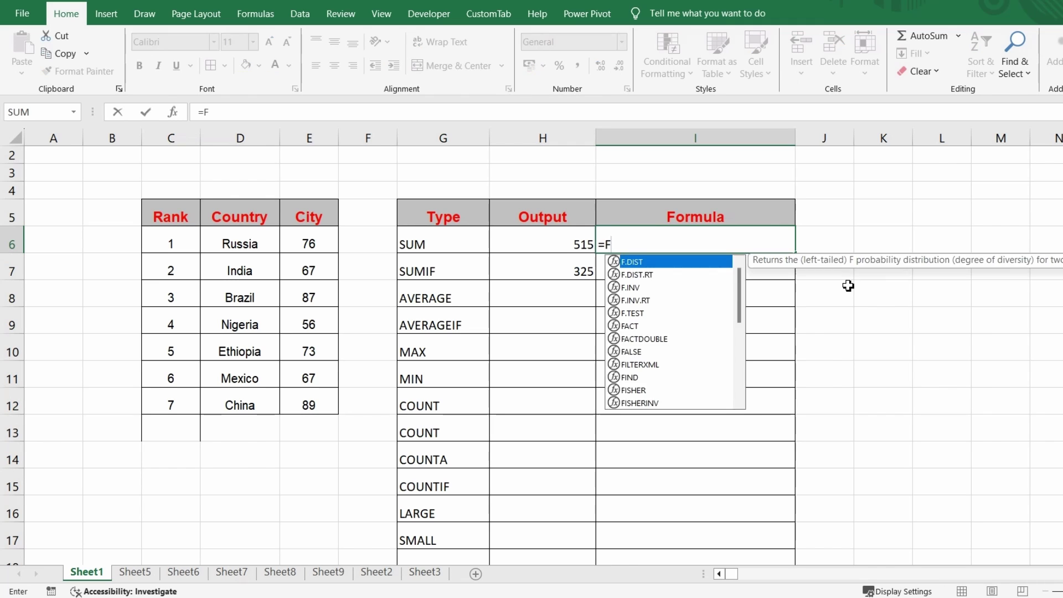
text(OR)
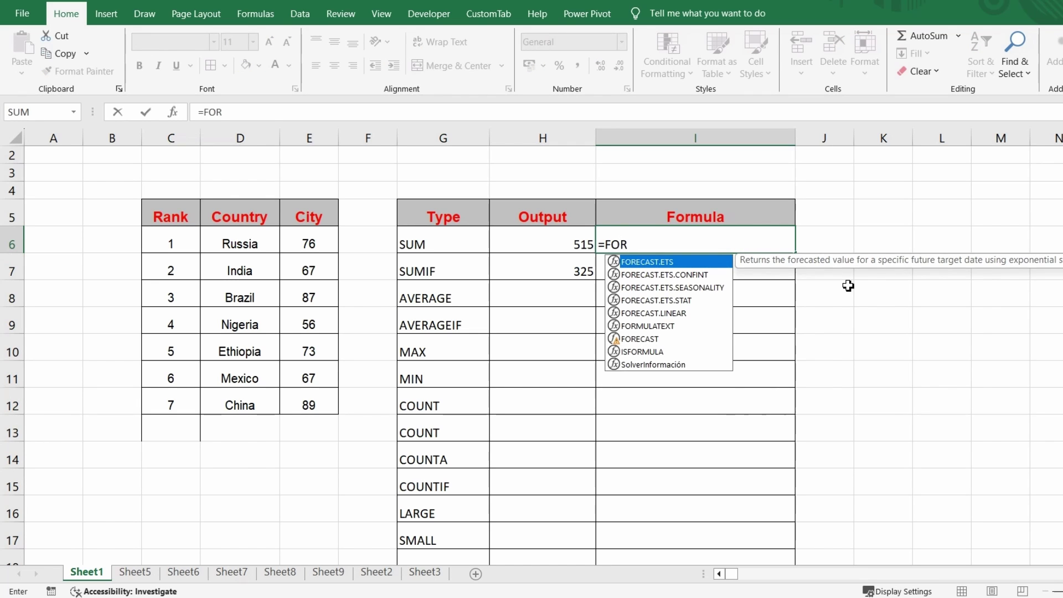
text(M)
key(Tab)
text(H6))
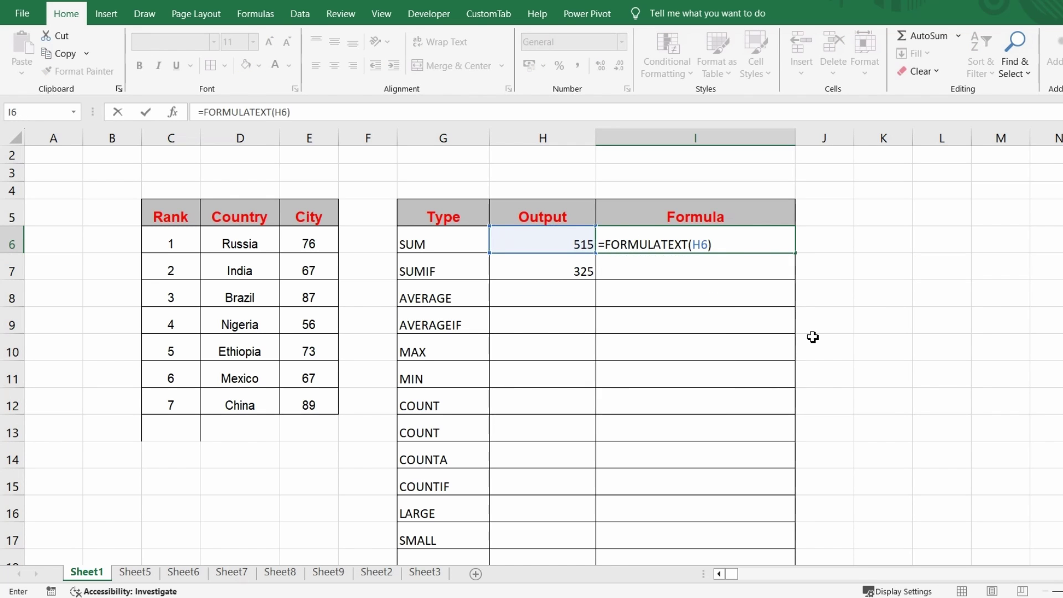
key(ctrl+Return)
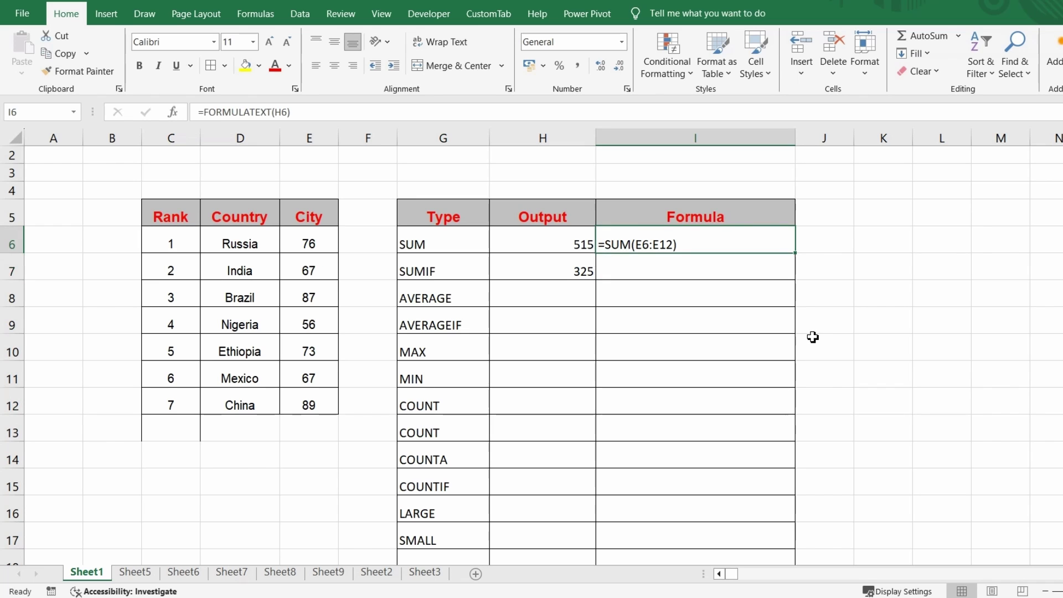
Copy the FORMULATEXT formula from cell I6 down the Formula column through the SMALL row, I17.
key(ctrl+c)
key(shift+Down)
key(shift+Down)
key(shift+Down)
key(shift+Down)
key(shift+Down)
key(shift+Down)
key(shift+Down)
key(shift+Down)
key(shift+Down)
key(shift+Down)
key(shift+Down)
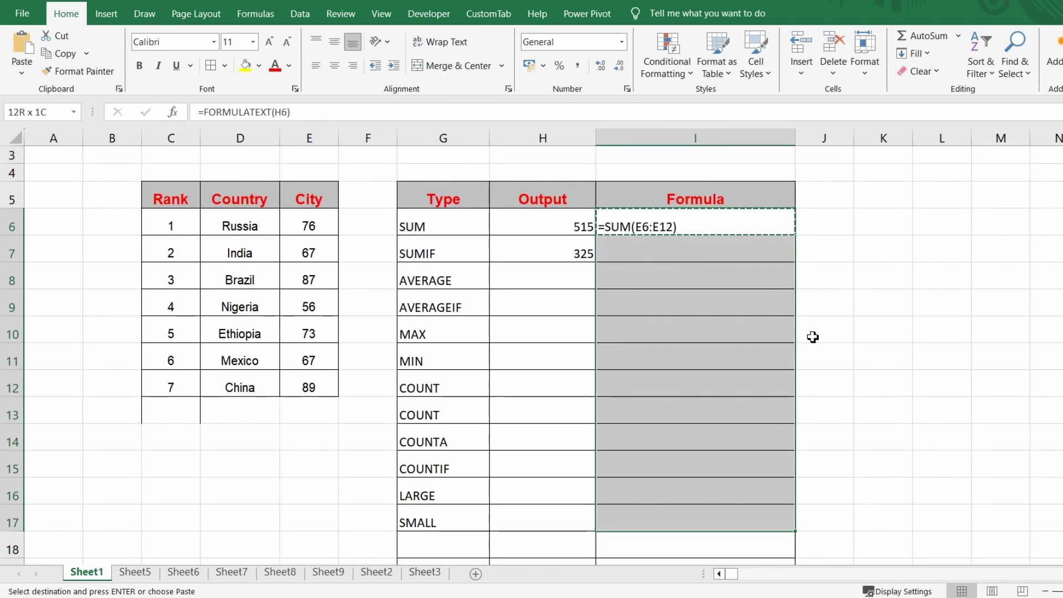
key(Return)
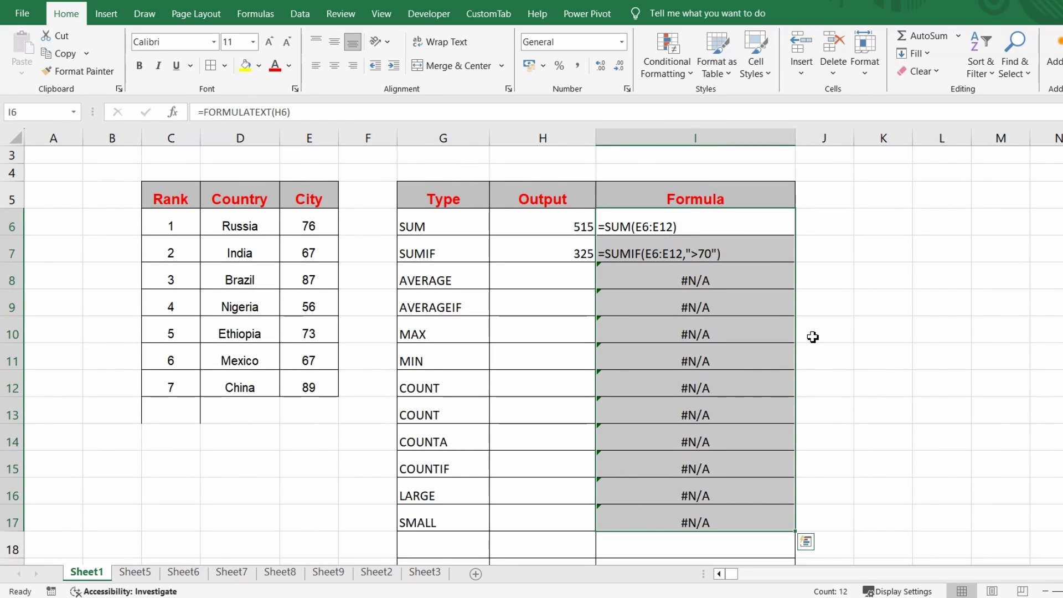
Center the contents of the whole Type, Output and Formula table horizontally.
click(867, 224)
click(569, 249)
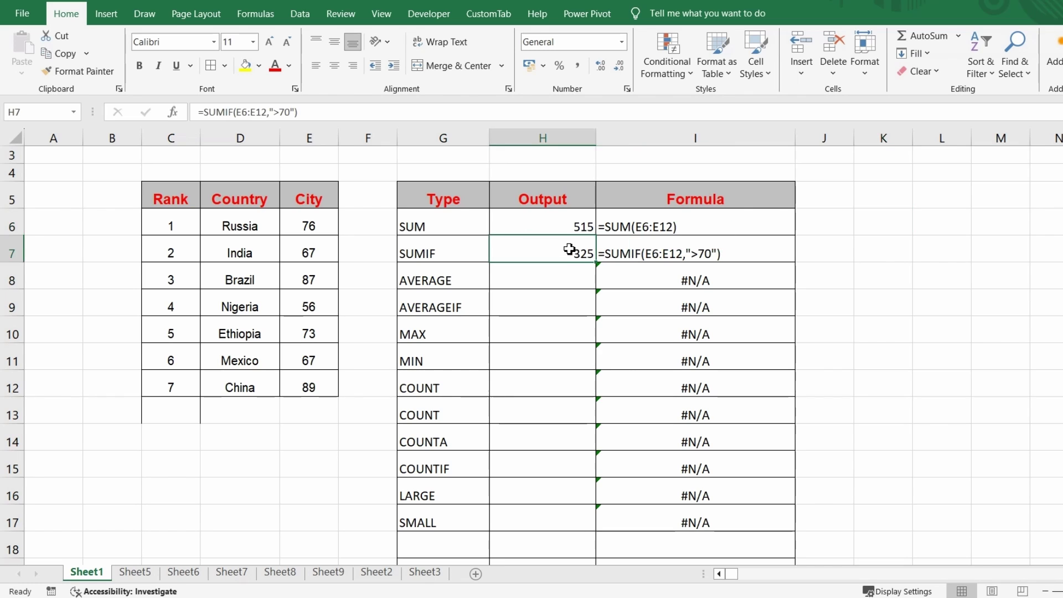
key(ctrl+a)
click(334, 66)
key(Right)
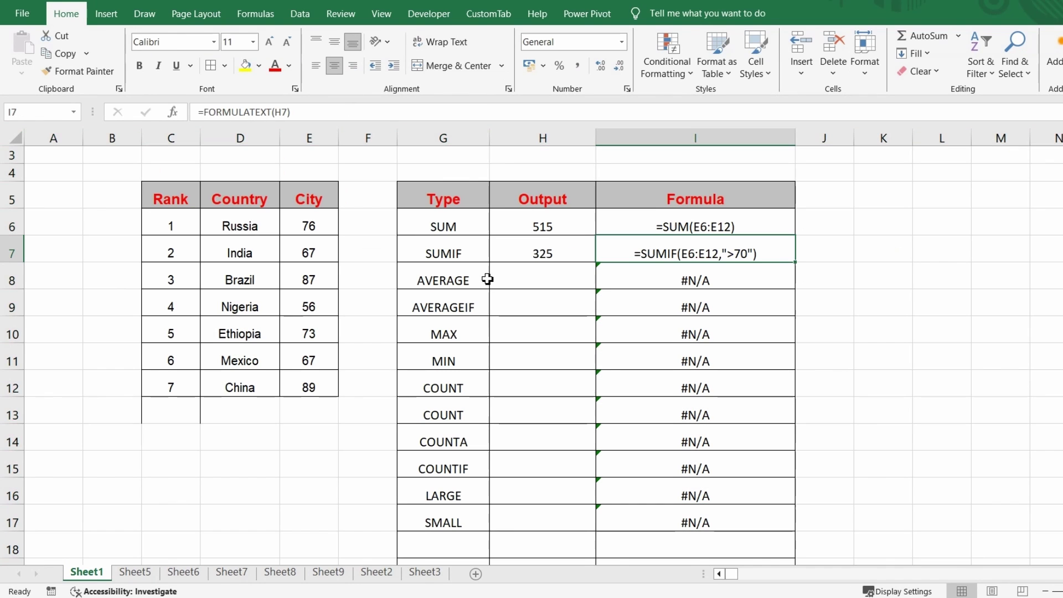
click(542, 253)
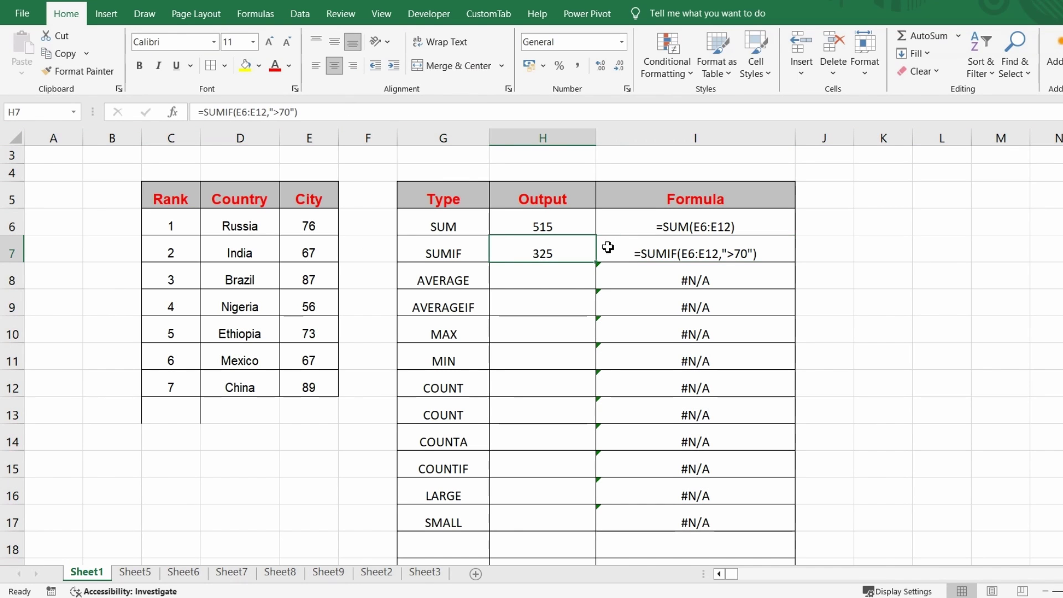
Calculate the average of the City values manually in cell H8 with the formula =515/7.
click(533, 272)
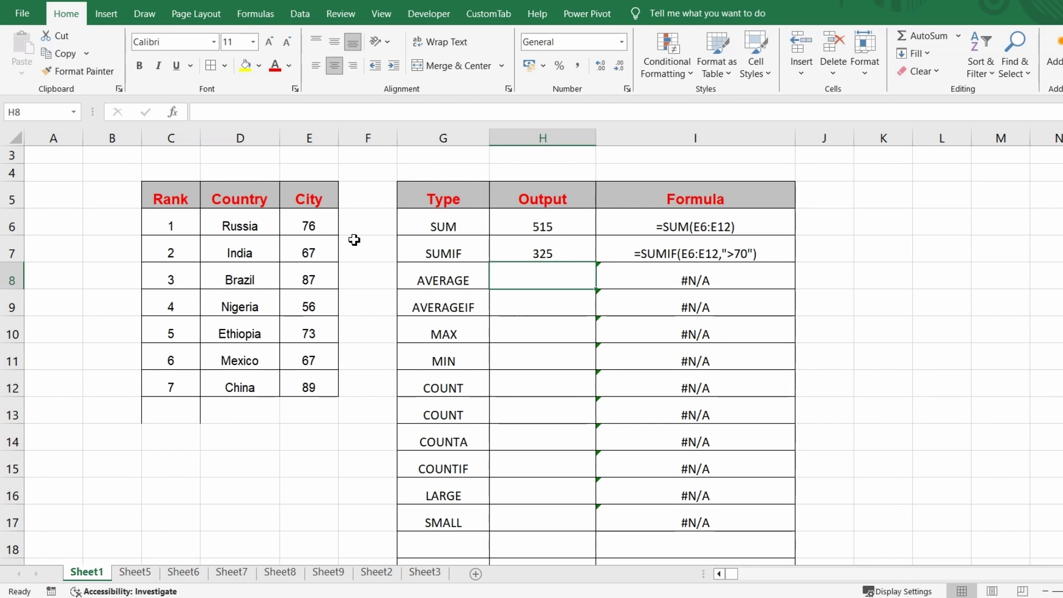
drag(304, 227, 294, 384)
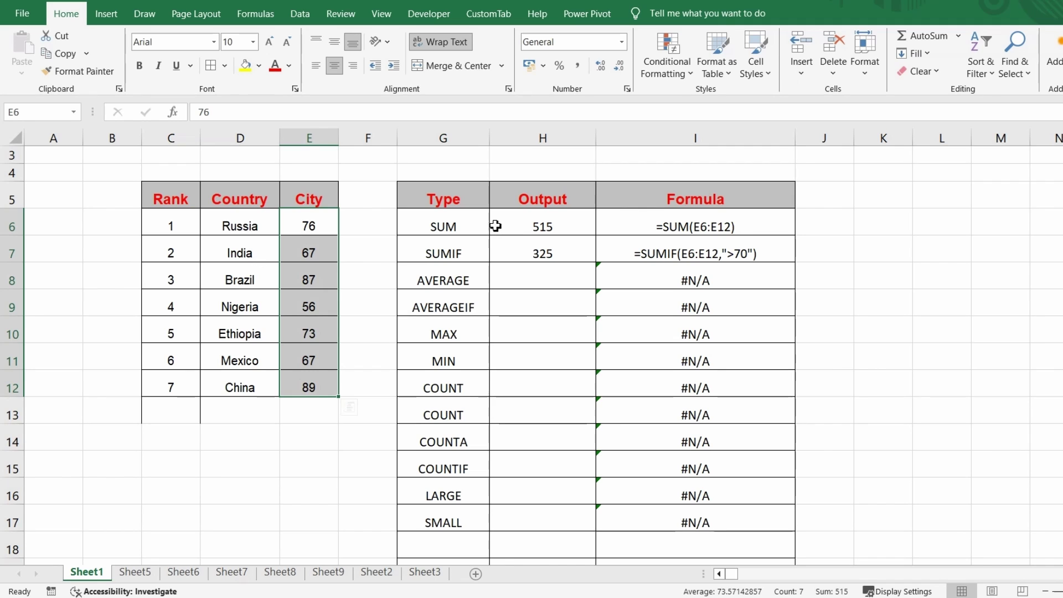
click(508, 277)
text(=515/)
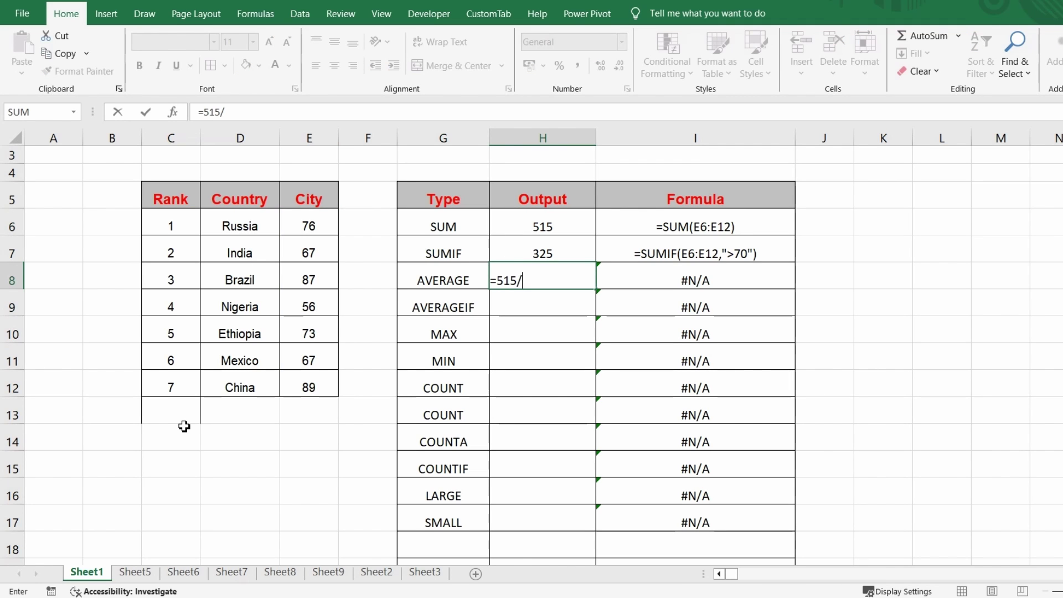
text(7)
key(Return)
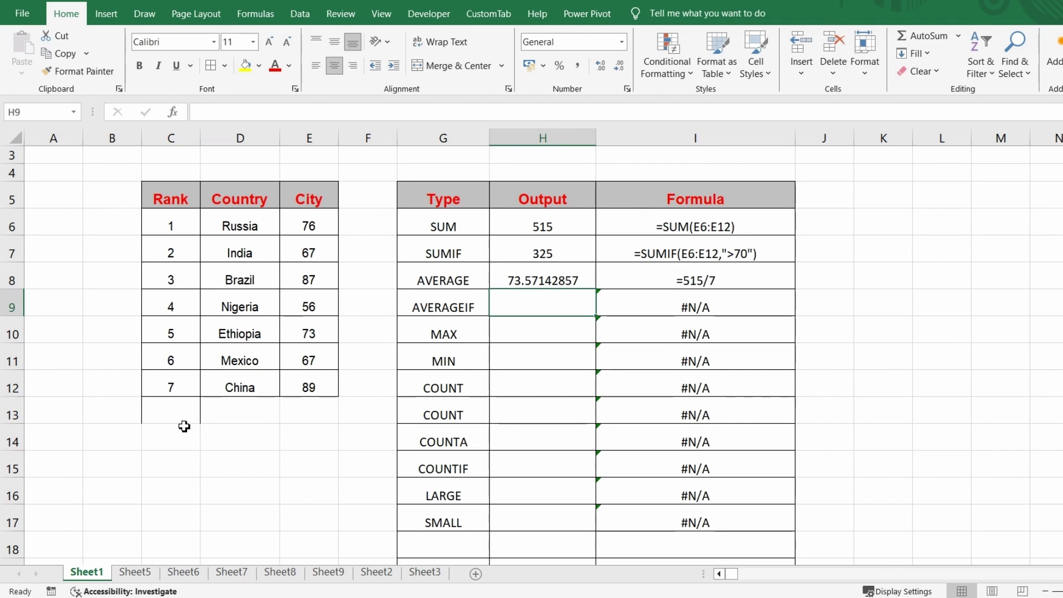
Replace the content of cell H8 with the formula =AVERAGE(E6:E12).
key(Up)
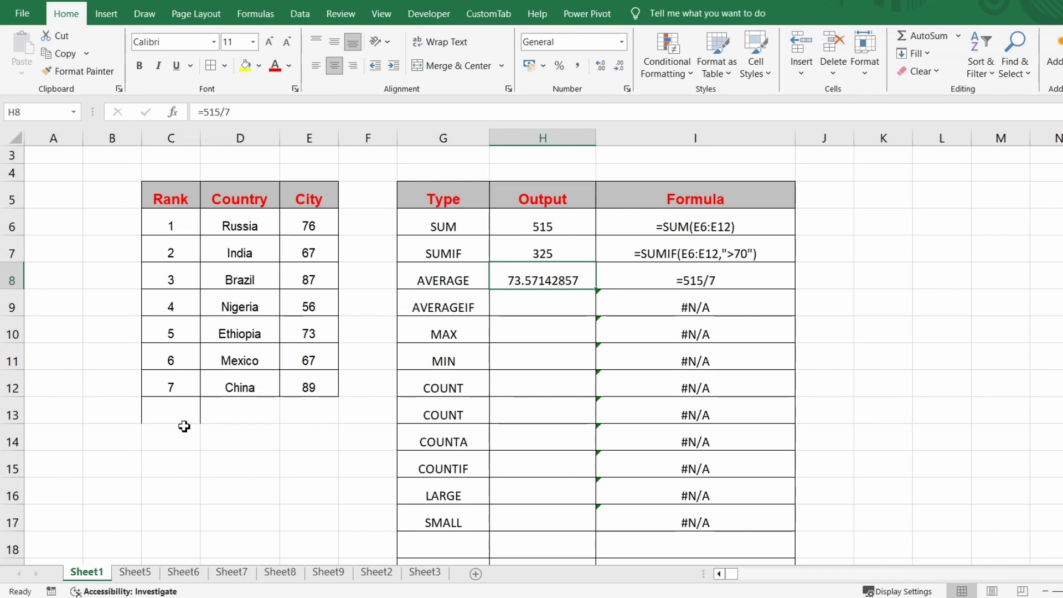
text(=AV)
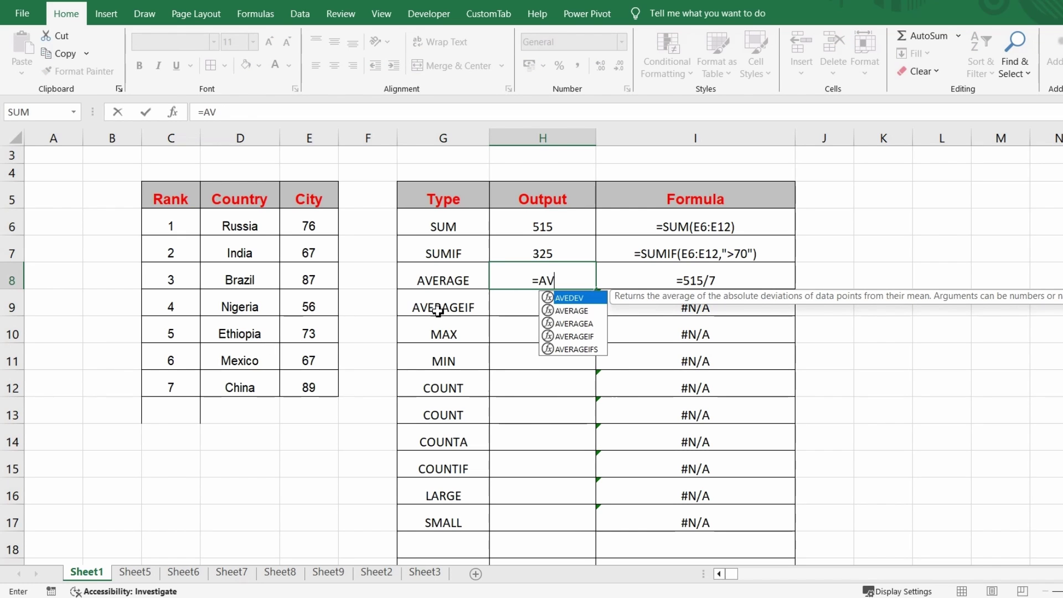
double_click(587, 310)
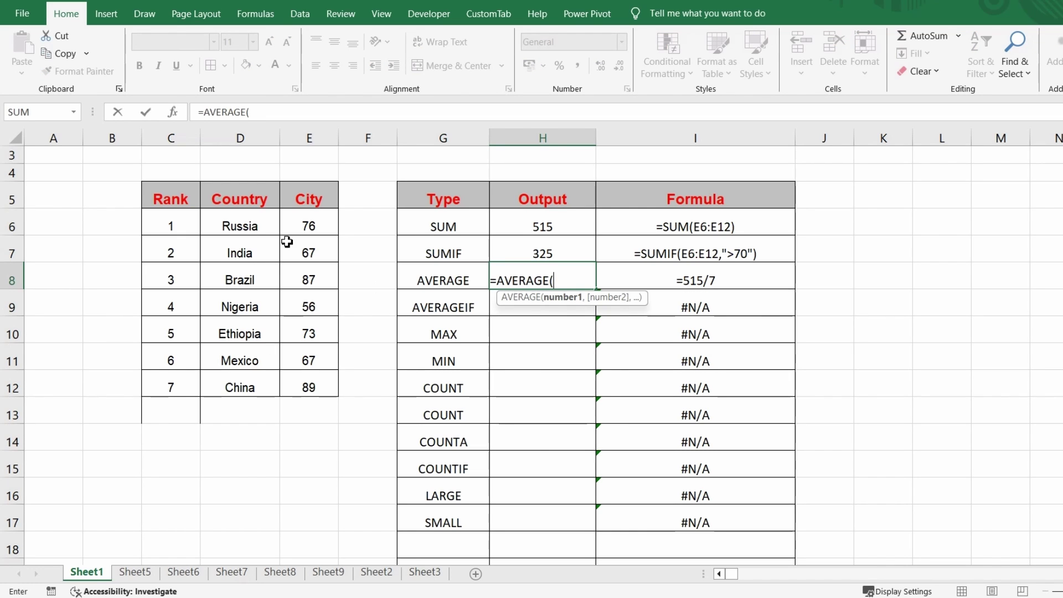
click(306, 227)
key(ctrl+shift+Down)
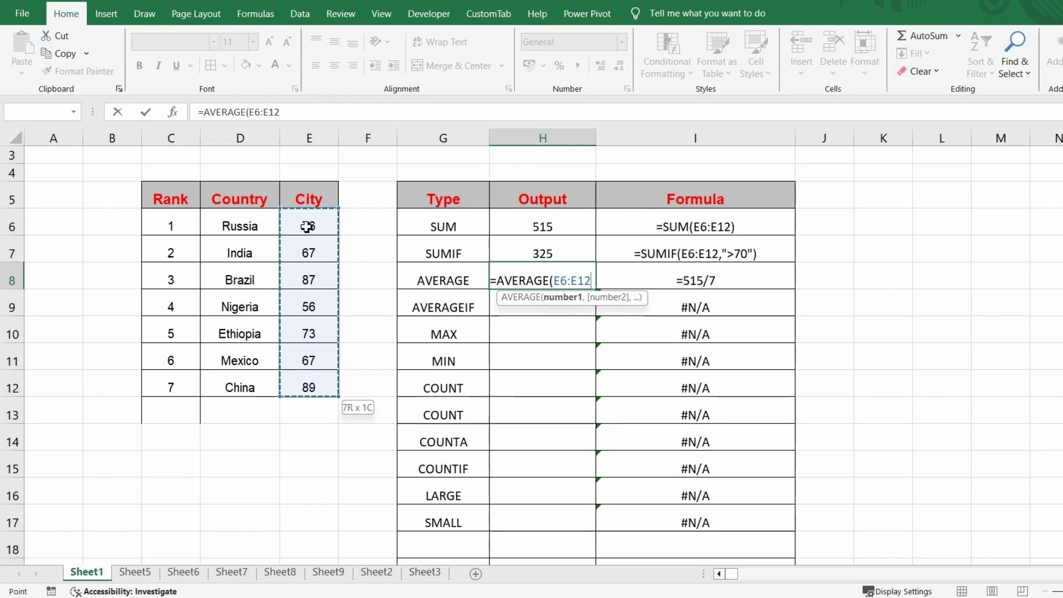
text())
key(Return)
key(Up)
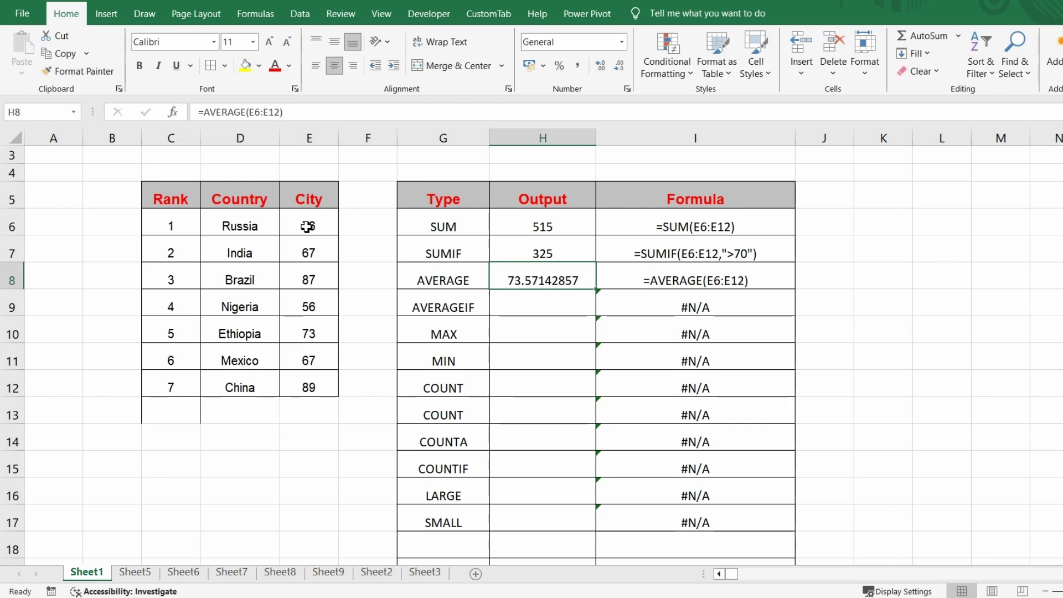
Average only the City values above 70 in cell H9 with the formula =AVERAGEIF(E6:E12,">70").
key(Down)
scroll(238, 344, up, 1)
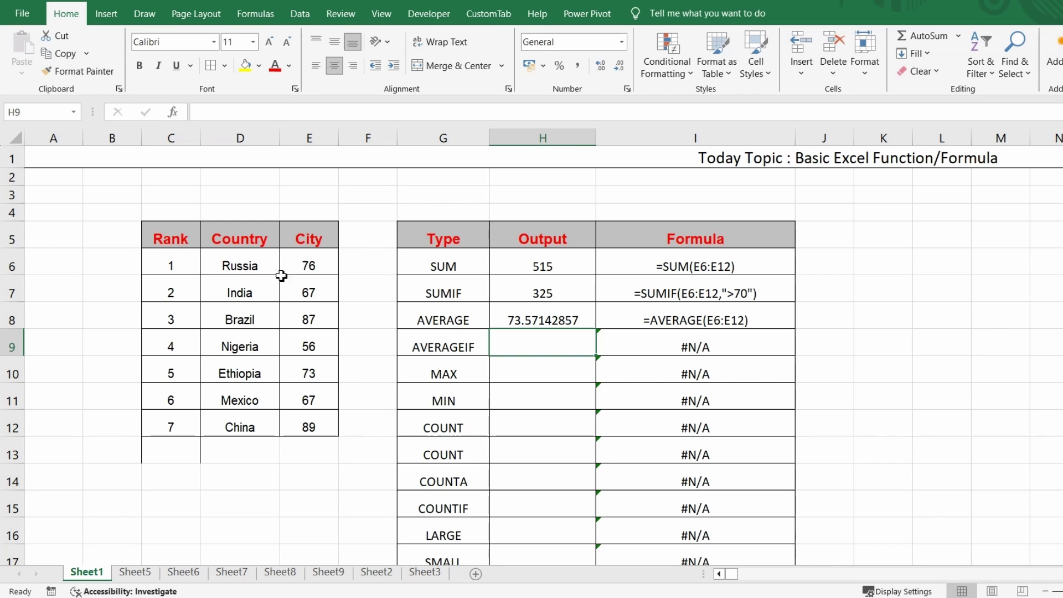
click(514, 283)
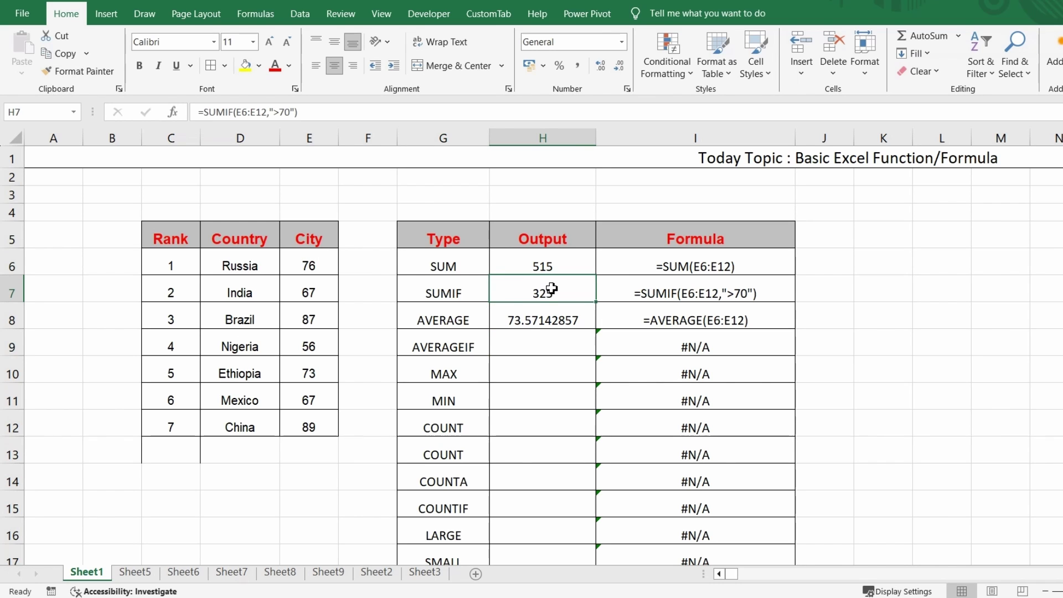
click(516, 340)
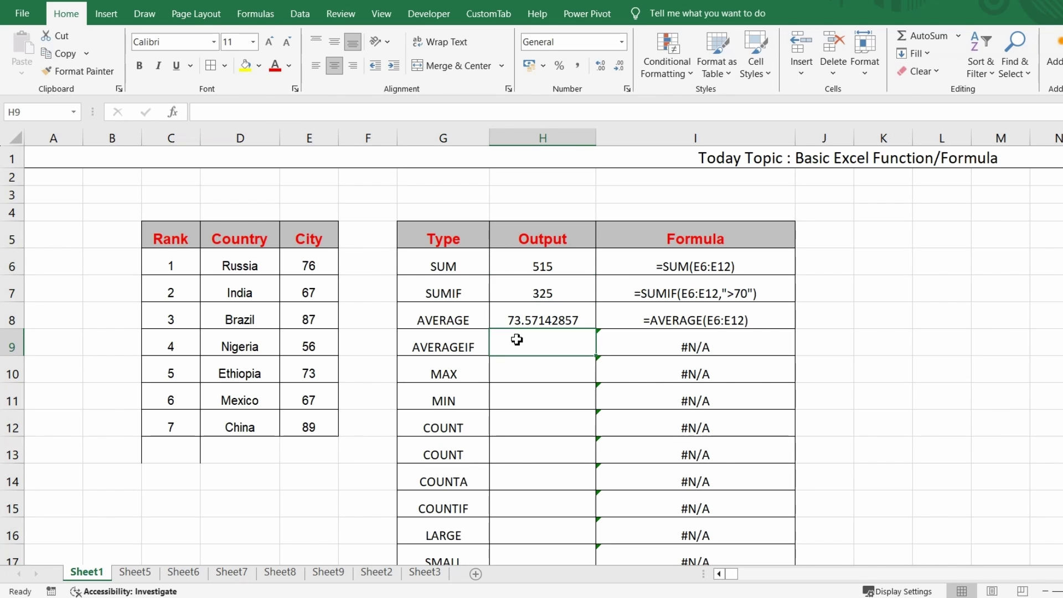
text(=AV)
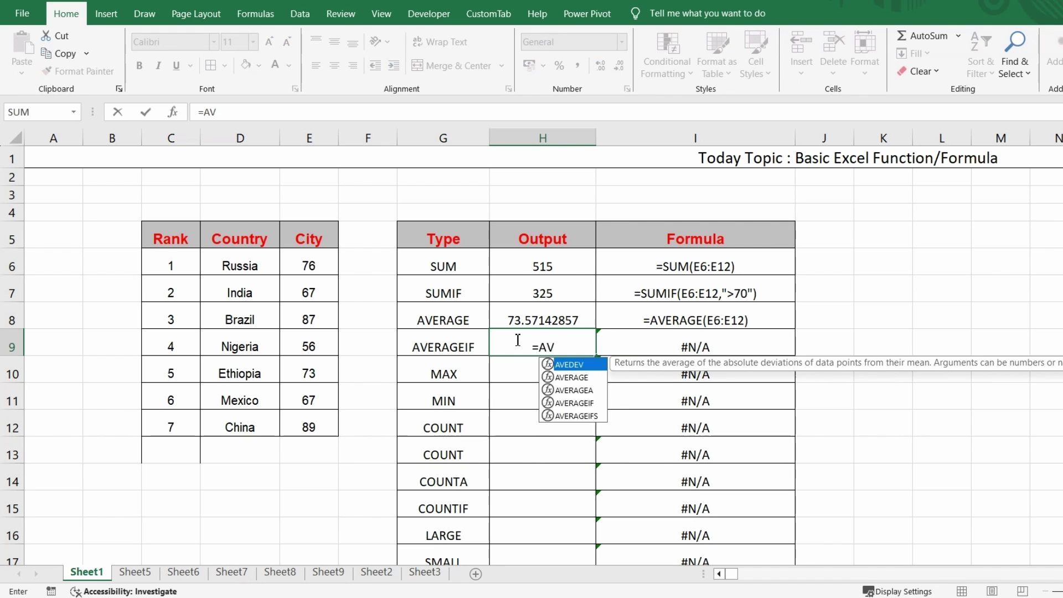
text(ERAGEIF()
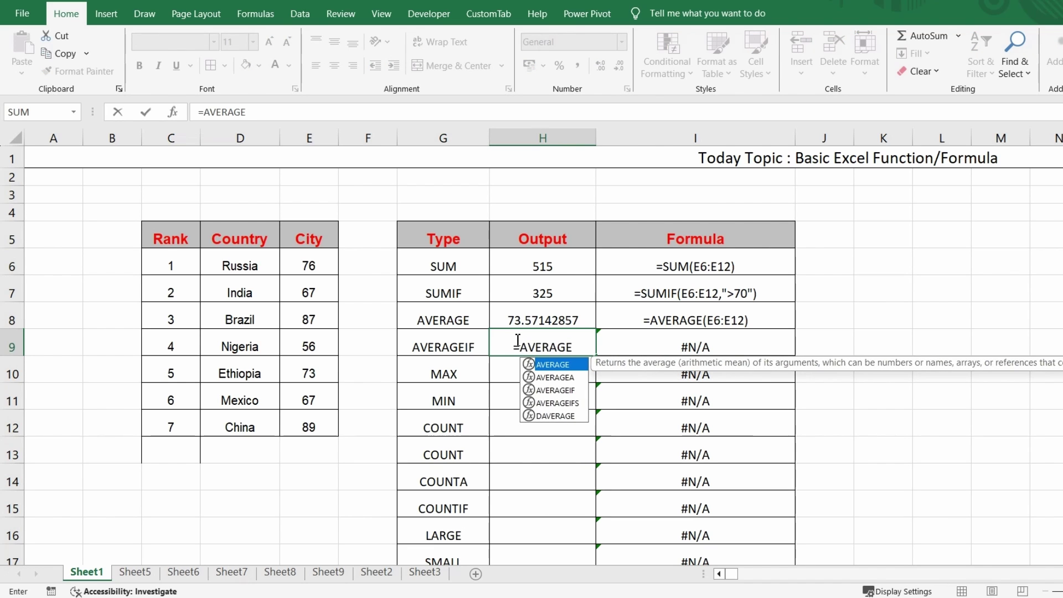
click(299, 267)
key(ctrl+shift+Down)
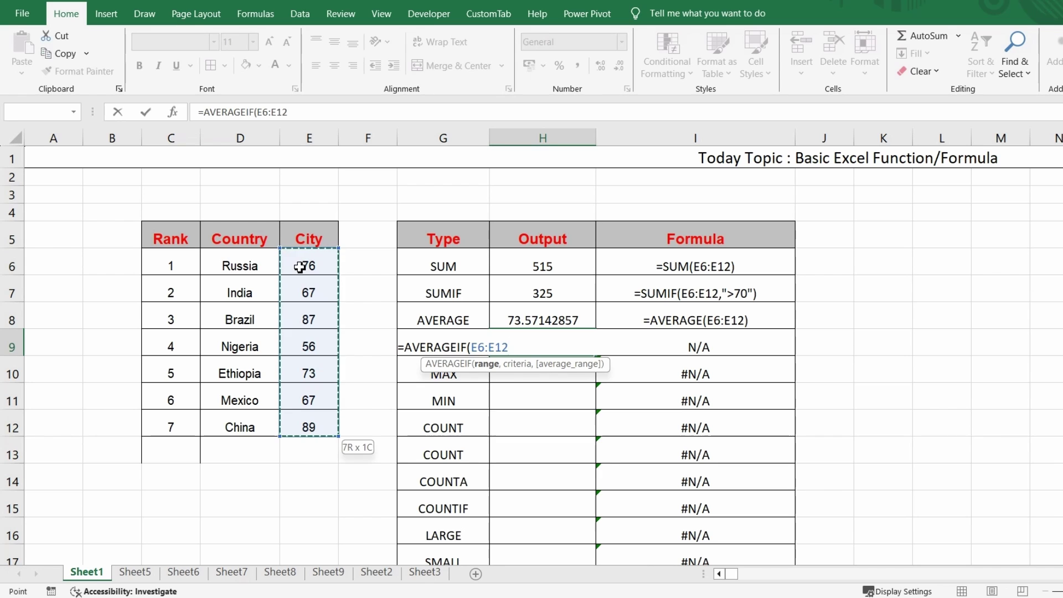
text(,)
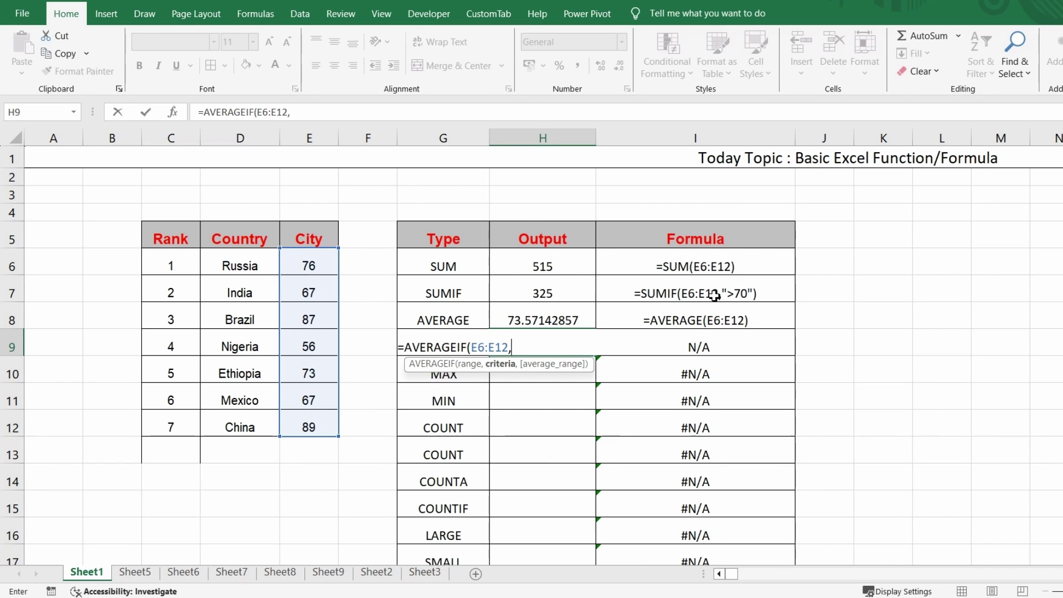
text(">70"))
key(ctrl+Return)
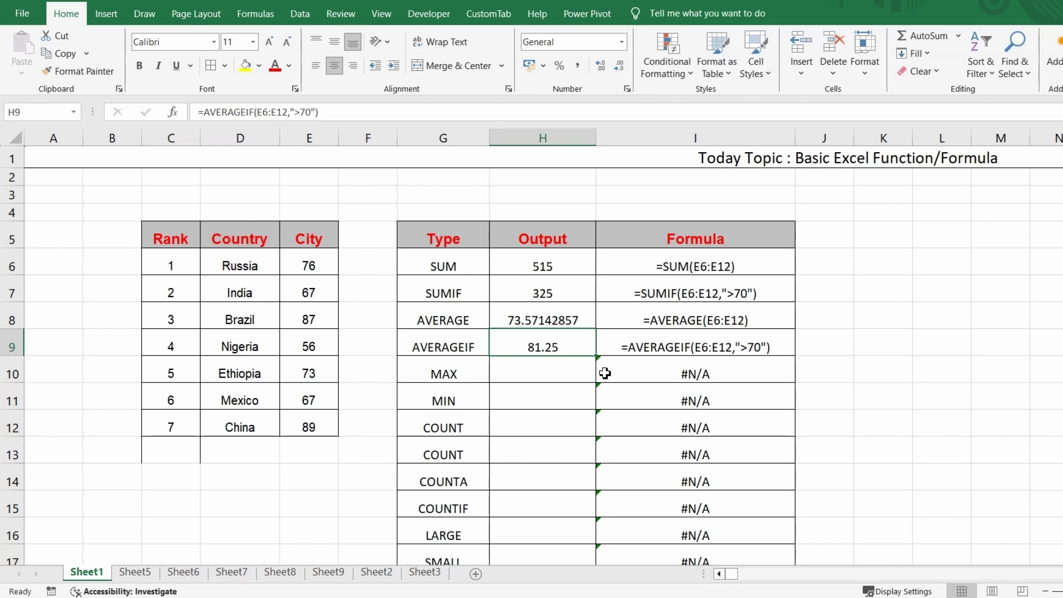
Enter =MAX(E6:E12) in cell H10 as the output for the MAX row.
click(537, 368)
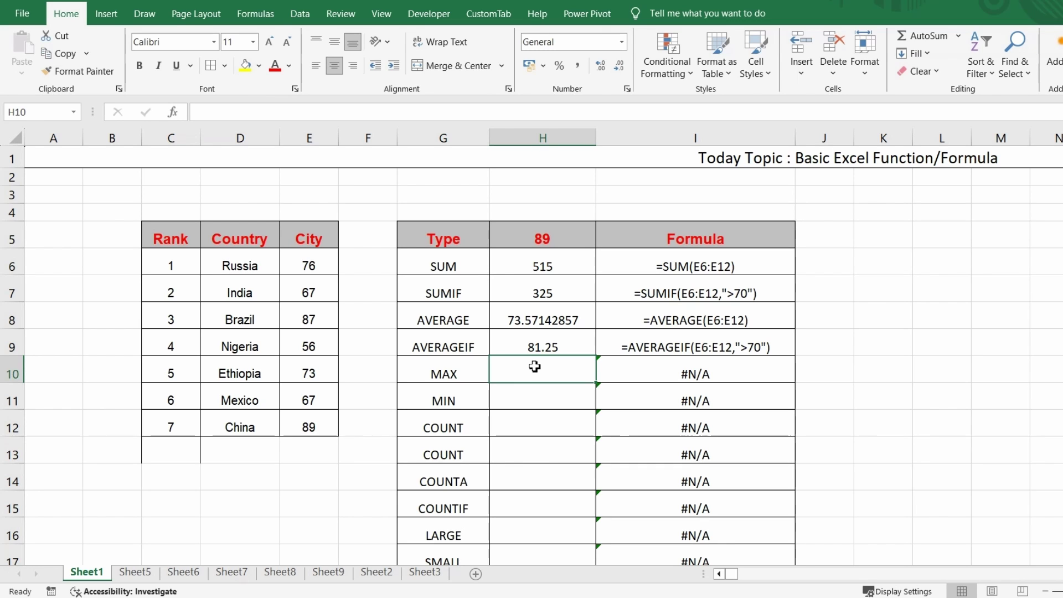
click(312, 430)
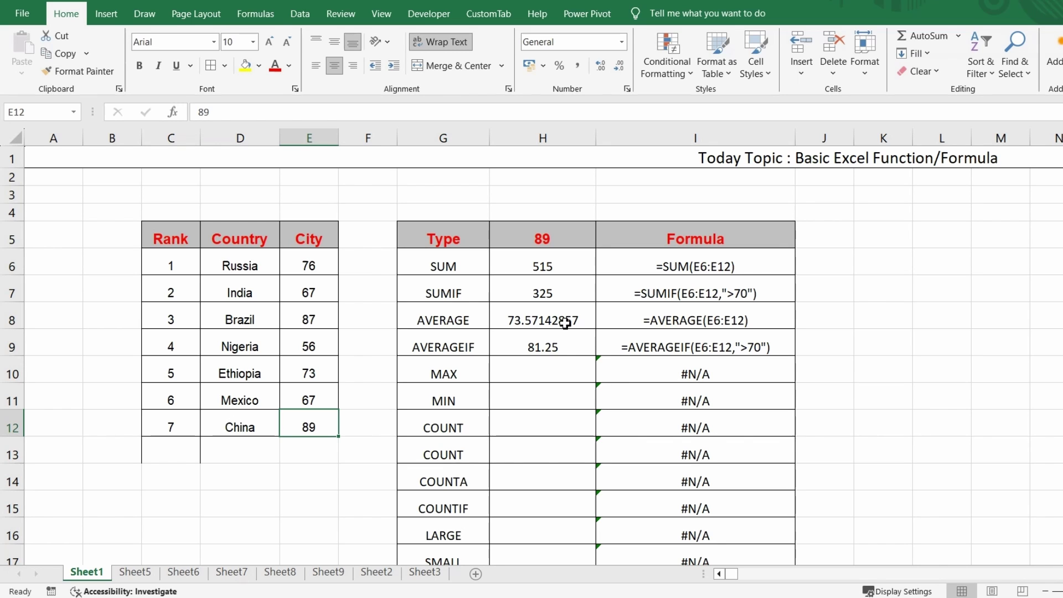
click(534, 368)
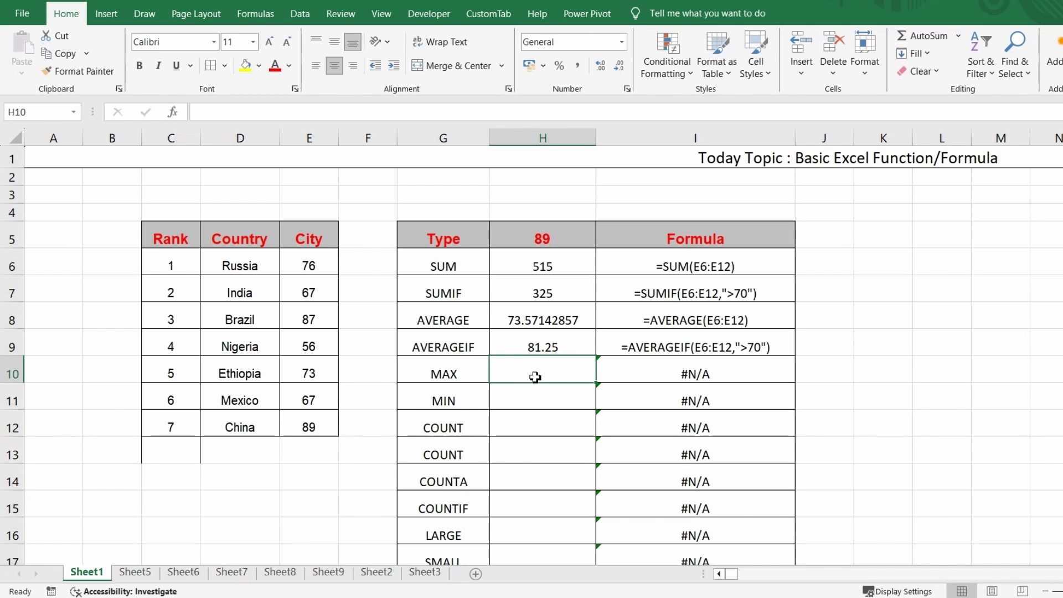
text(=MAX()
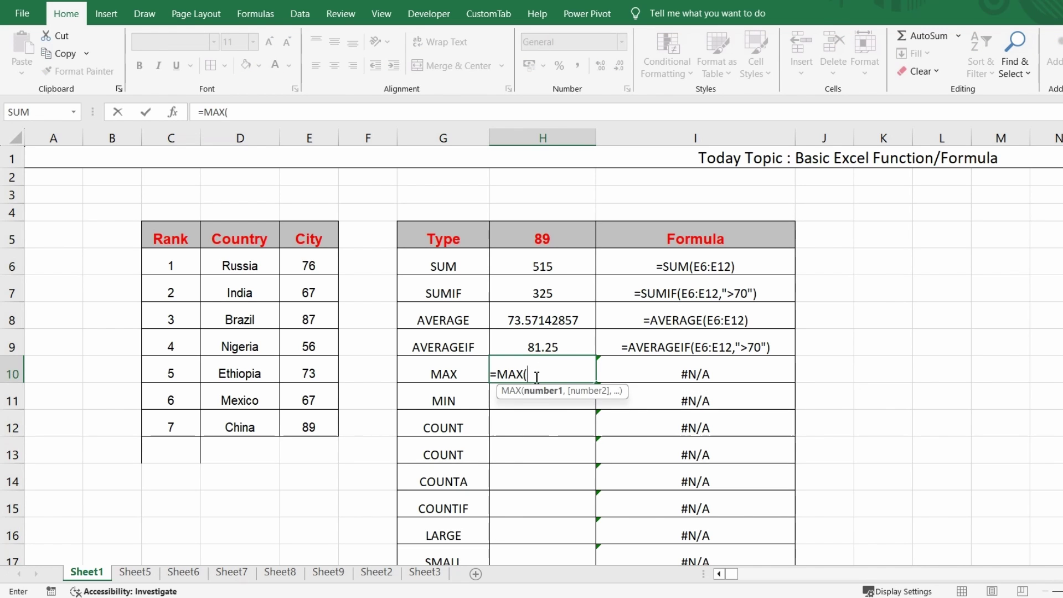
click(322, 268)
key(ctrl+shift+Down)
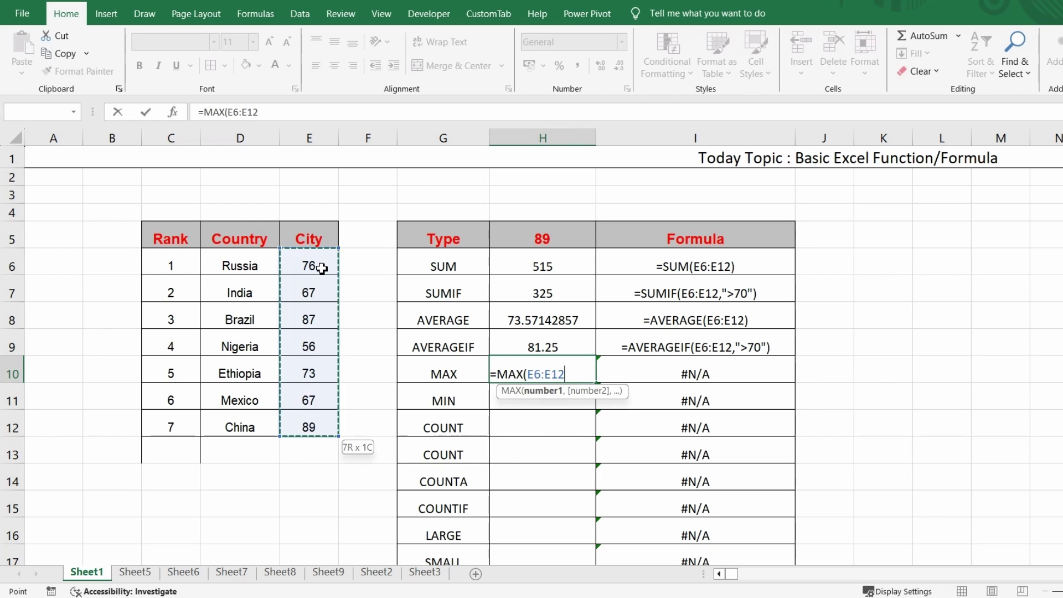
text())
key(Return)
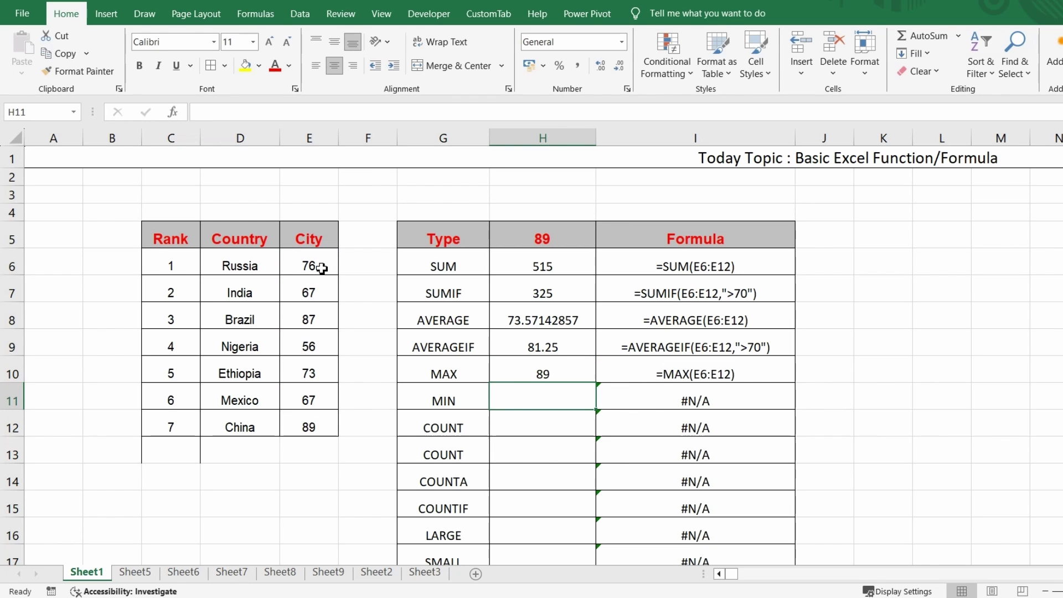
Enter =MIN(E6:E12) in cell H11 as the output for the MIN row.
key(Up)
key(Down)
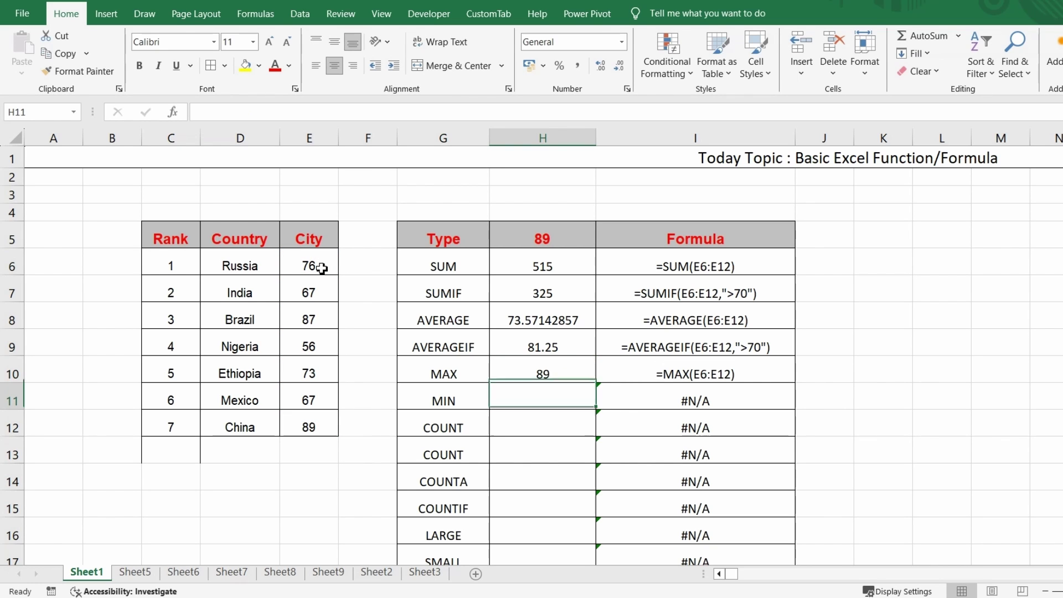
text(=MINM)
key(BackSpace)
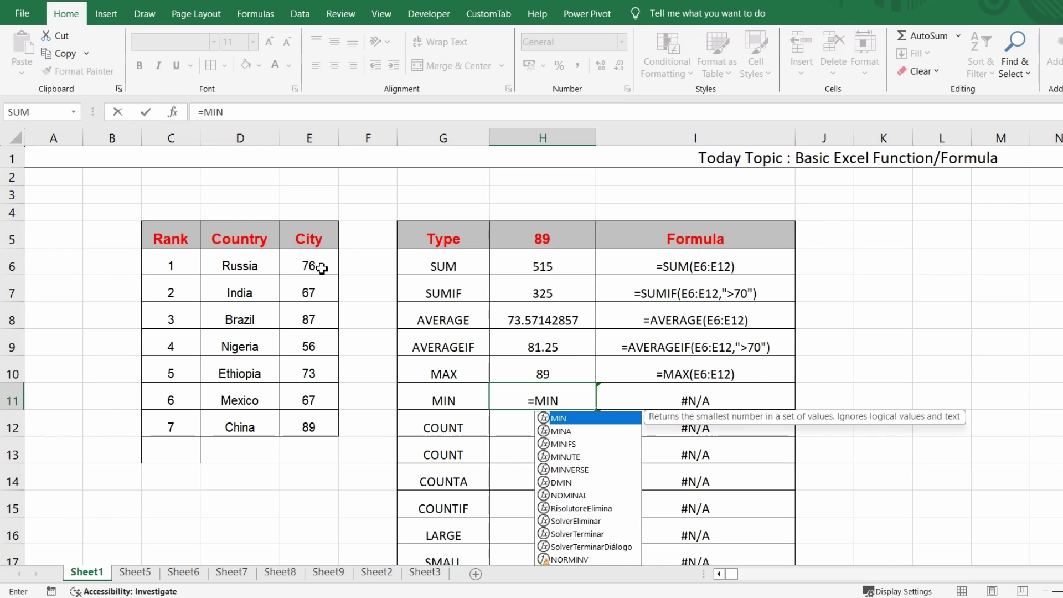
text(()
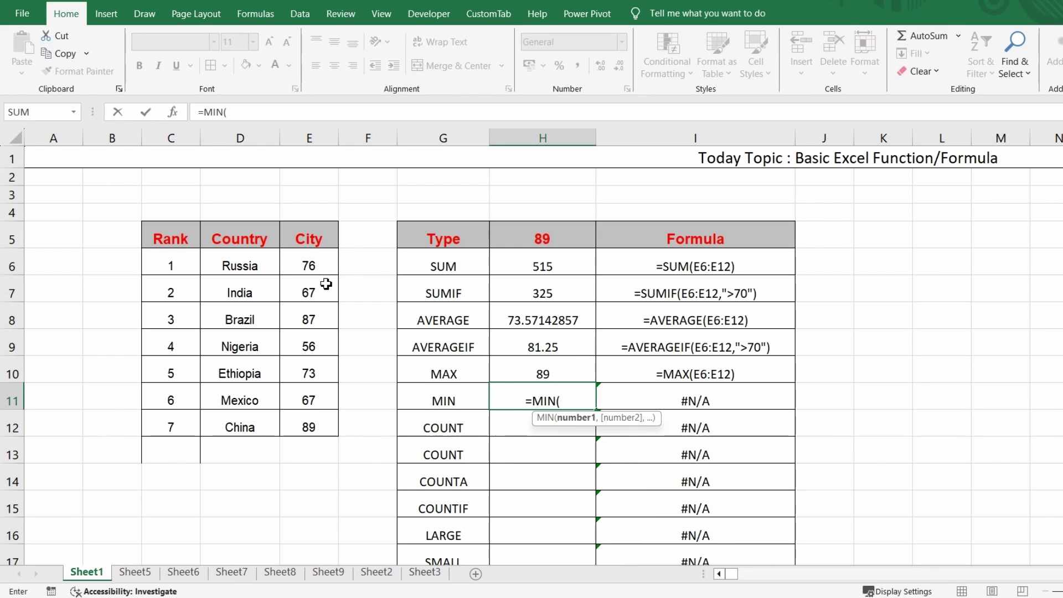
click(303, 262)
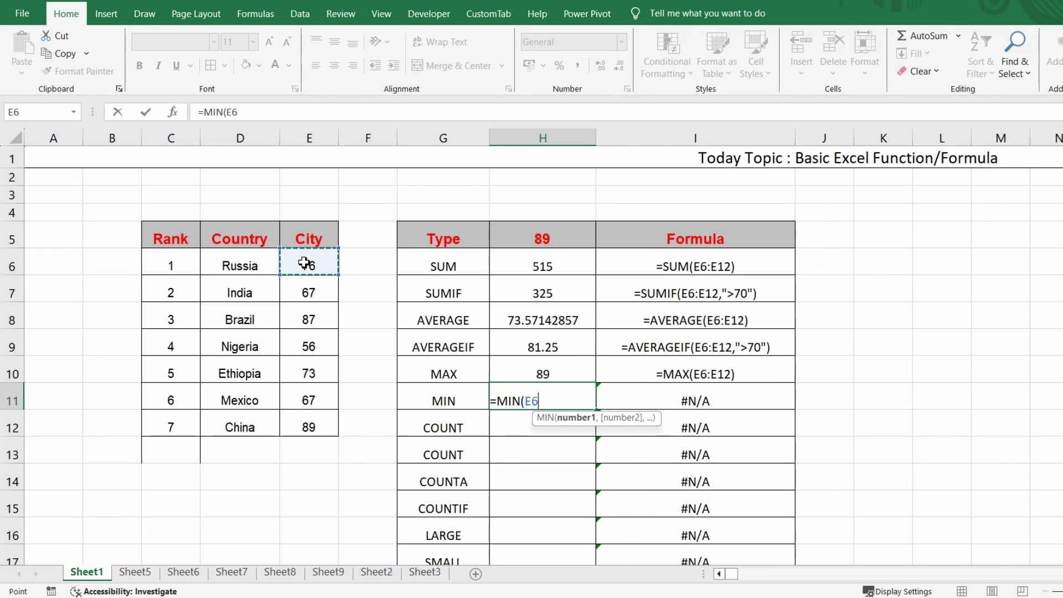
key(ctrl+shift+Down)
key(Return)
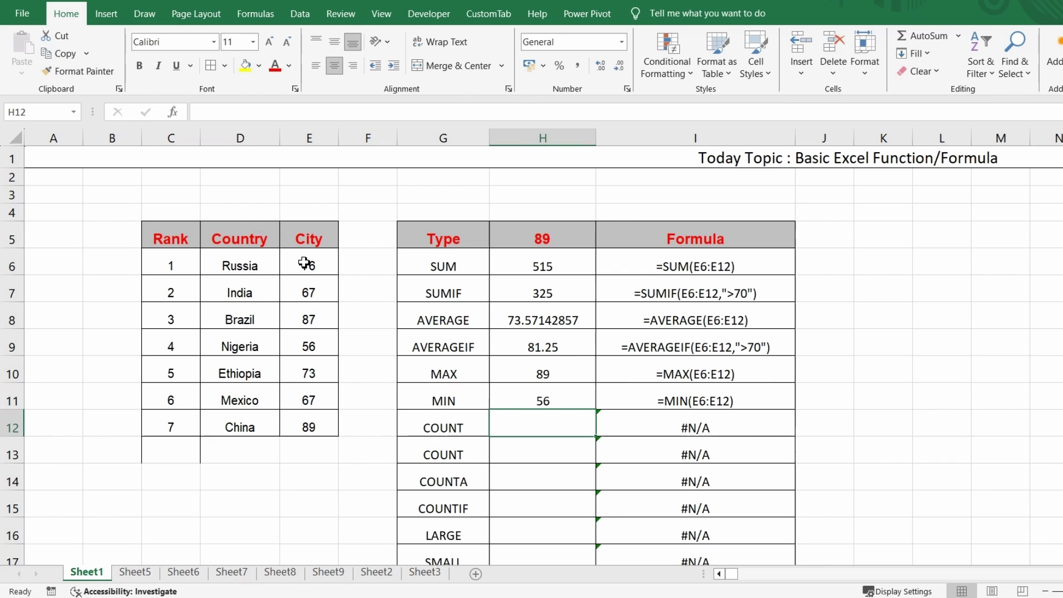
click(545, 399)
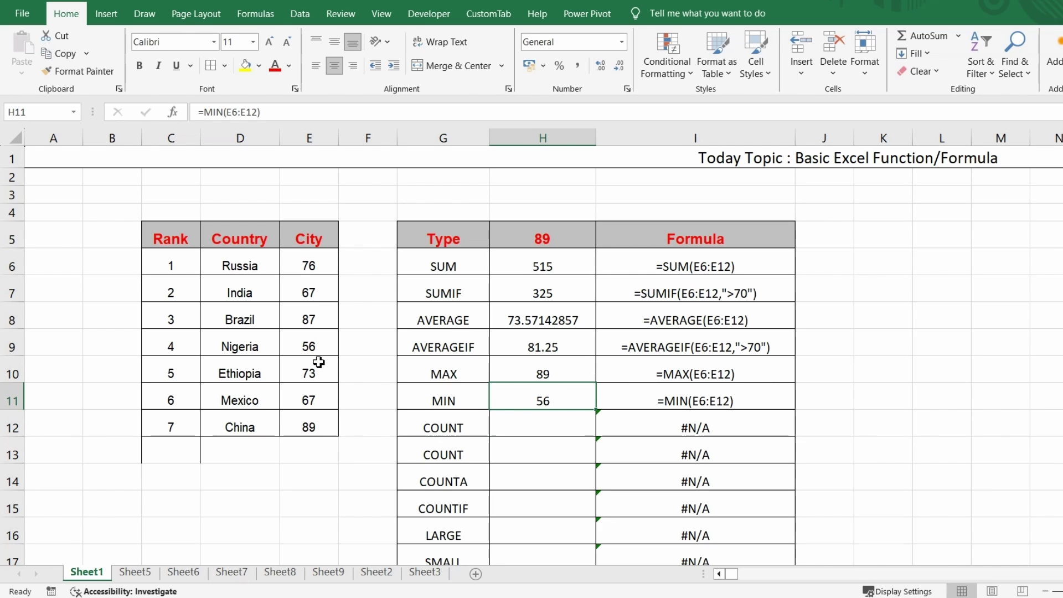
Count the numeric City values in cell H12 with the formula =COUNT(E6:E12).
click(525, 430)
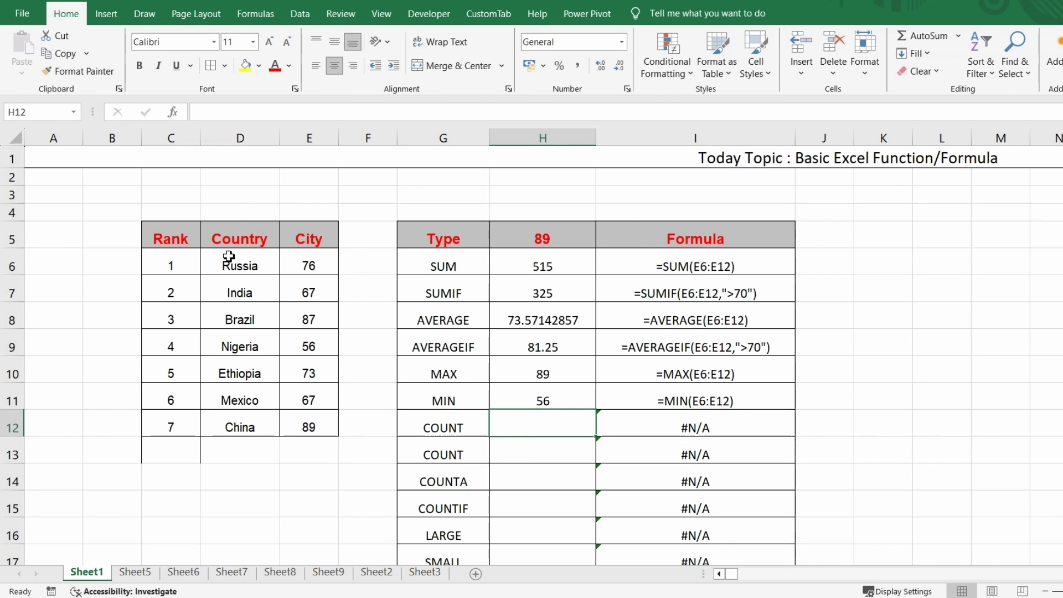
drag(230, 258, 274, 426)
drag(169, 234, 284, 242)
click(247, 264)
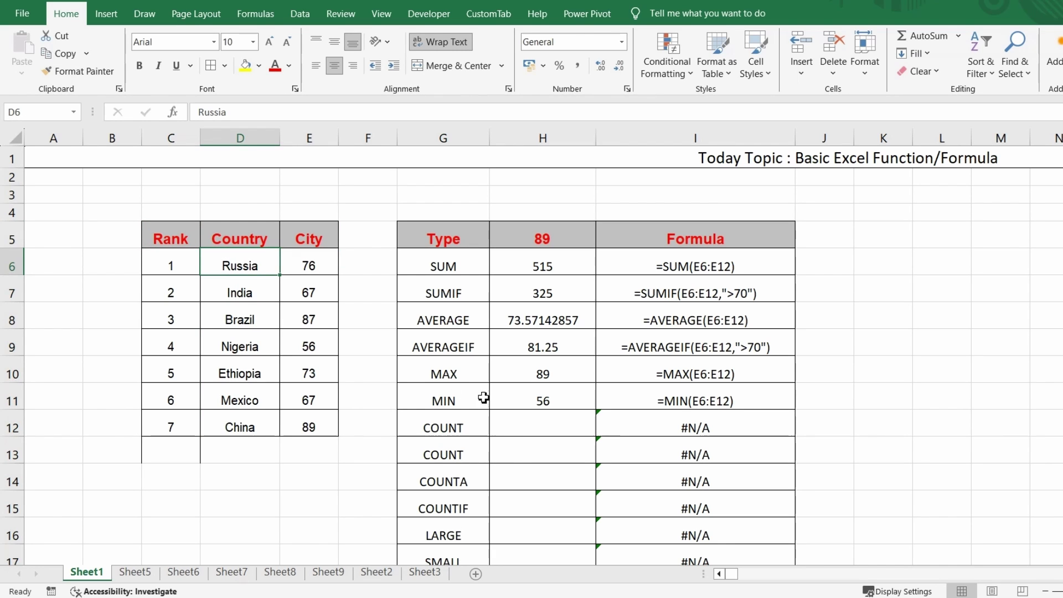
click(507, 433)
text(=COU)
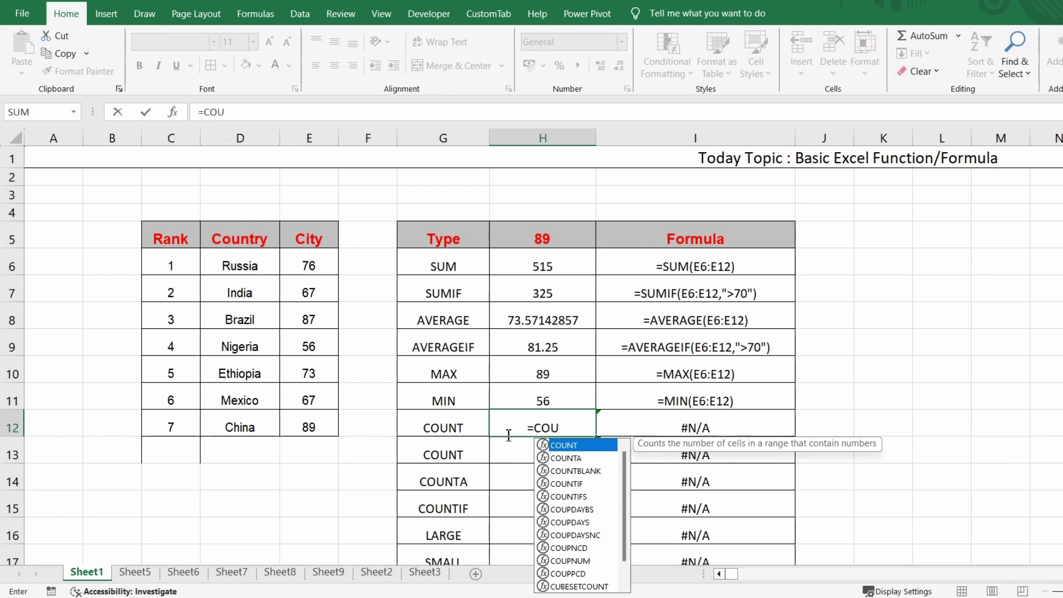
double_click(562, 444)
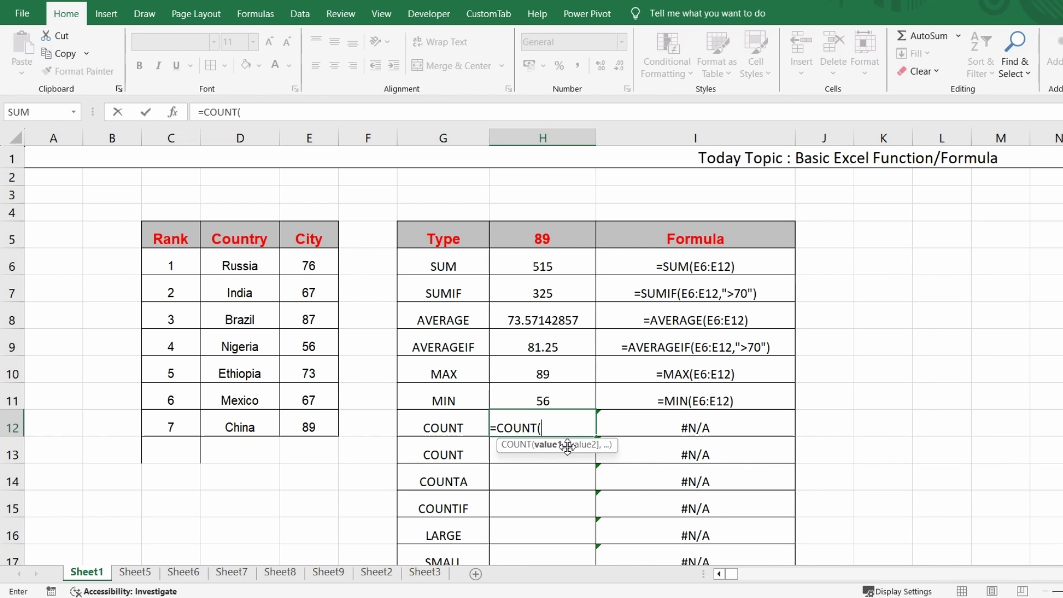
click(302, 259)
key(ctrl+shift+Down)
key(Return)
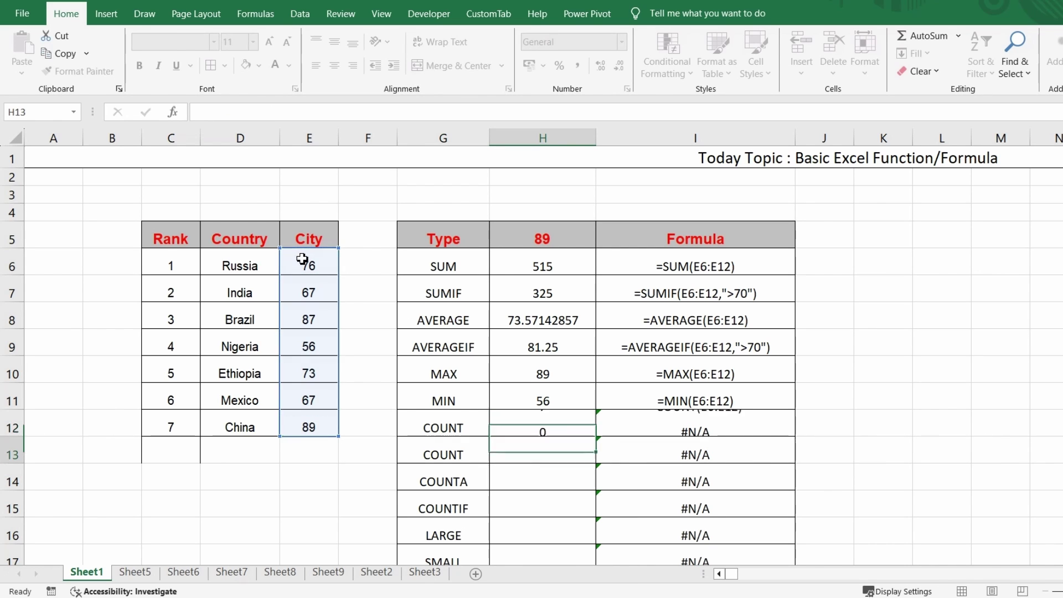
click(548, 431)
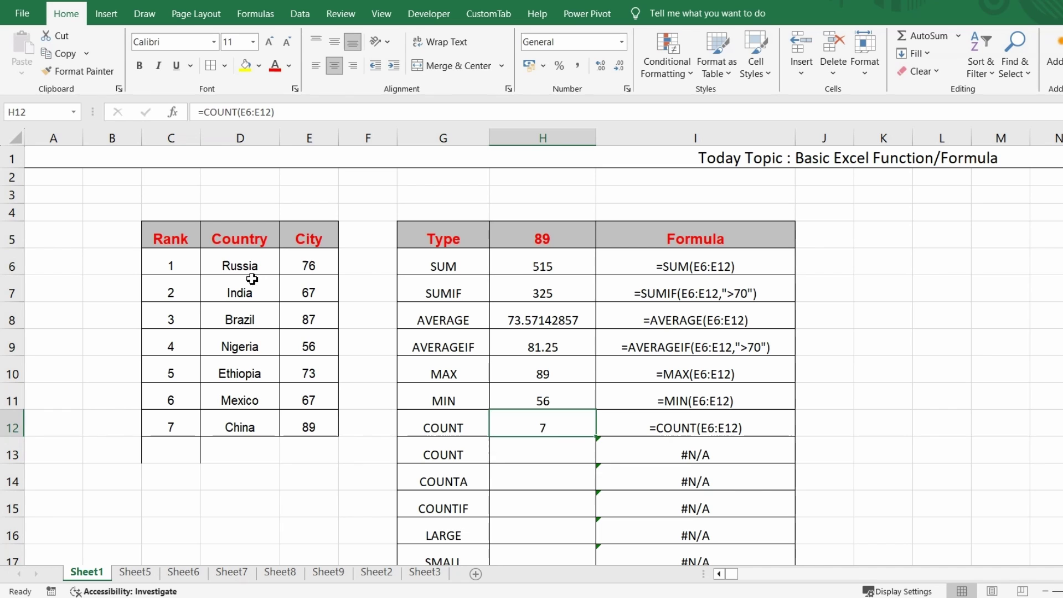
Apply COUNT to the Country names in cell H13 with the formula =COUNT(D6:D12).
click(503, 454)
text(=C)
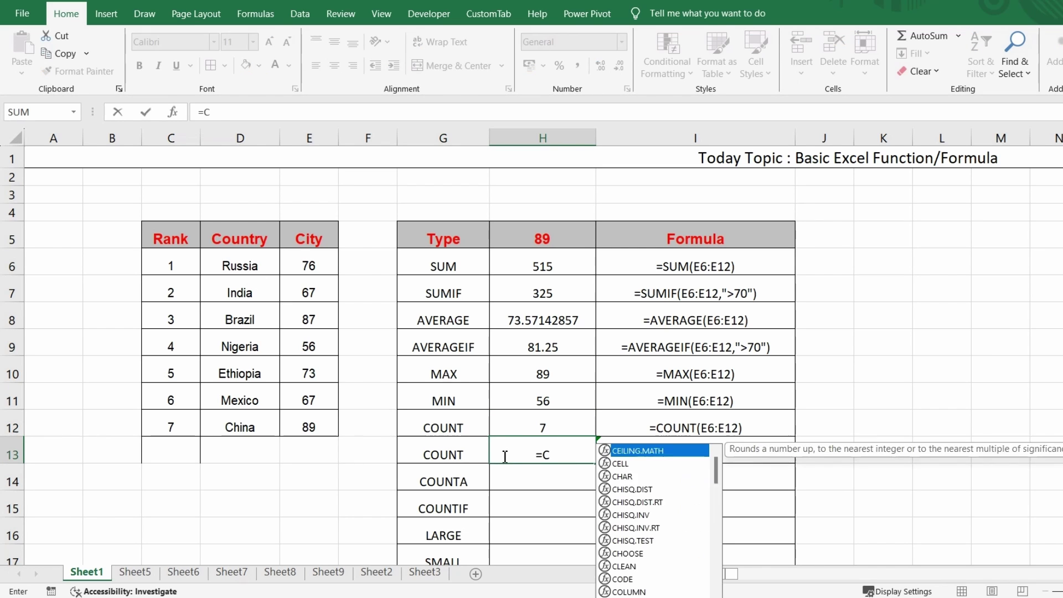
text(OUNT()
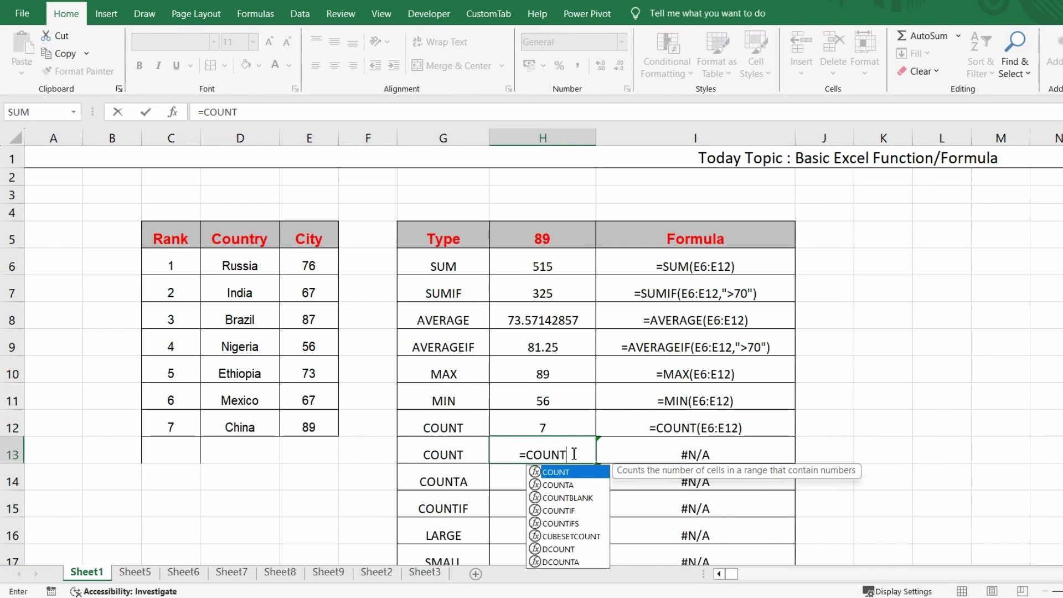
click(240, 259)
key(ctrl+shift+Down)
key(Return)
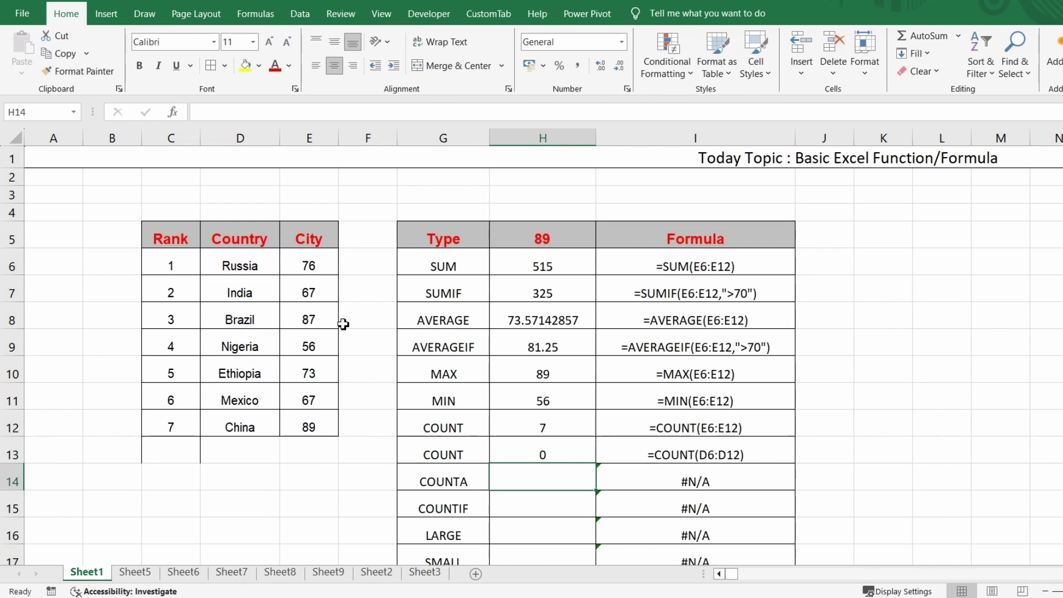
click(519, 442)
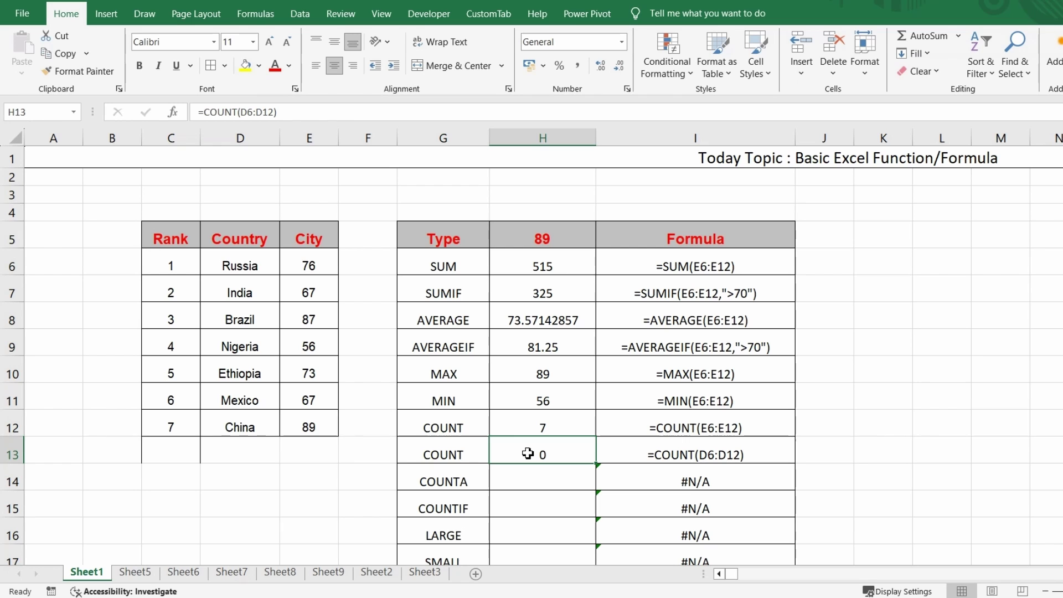
Enter =COUNTA(E6:E12) in cell H14 to count the non-empty City cells.
key(Down)
text(=CO)
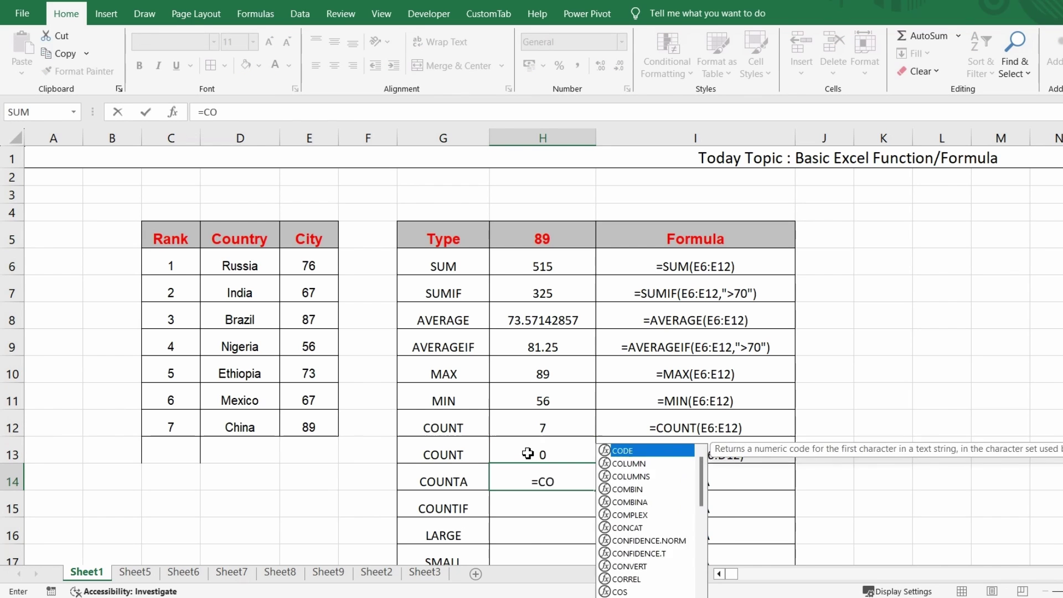
text(UNTA()
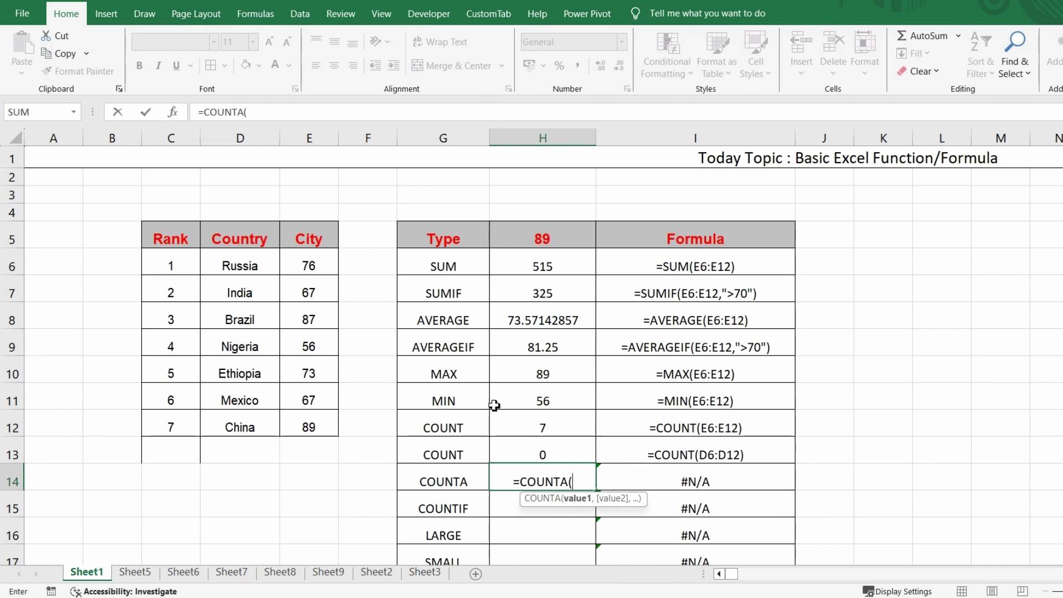
click(306, 279)
drag(307, 277, 308, 427)
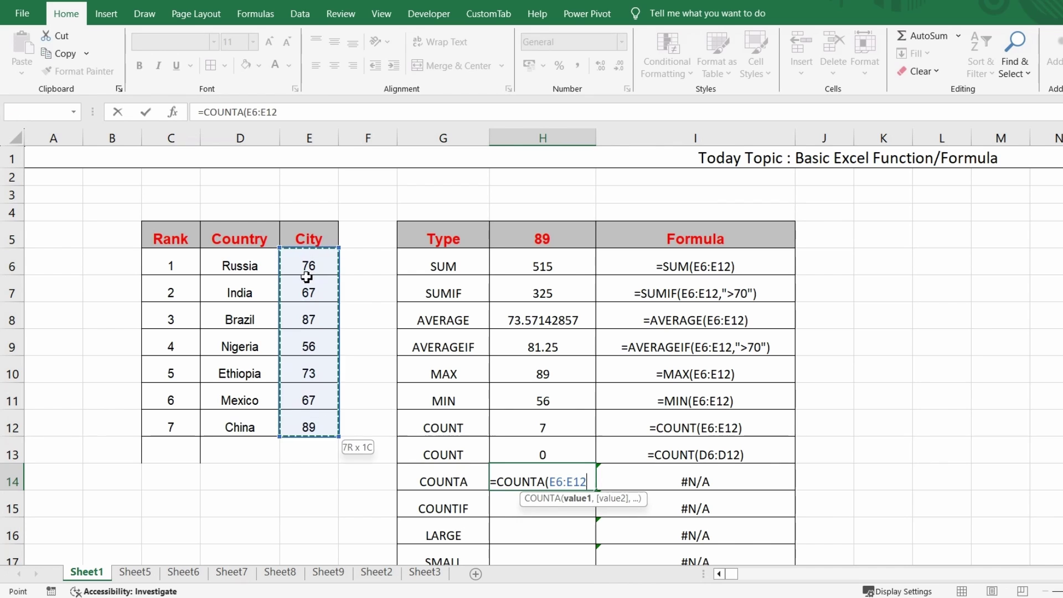
key(Return)
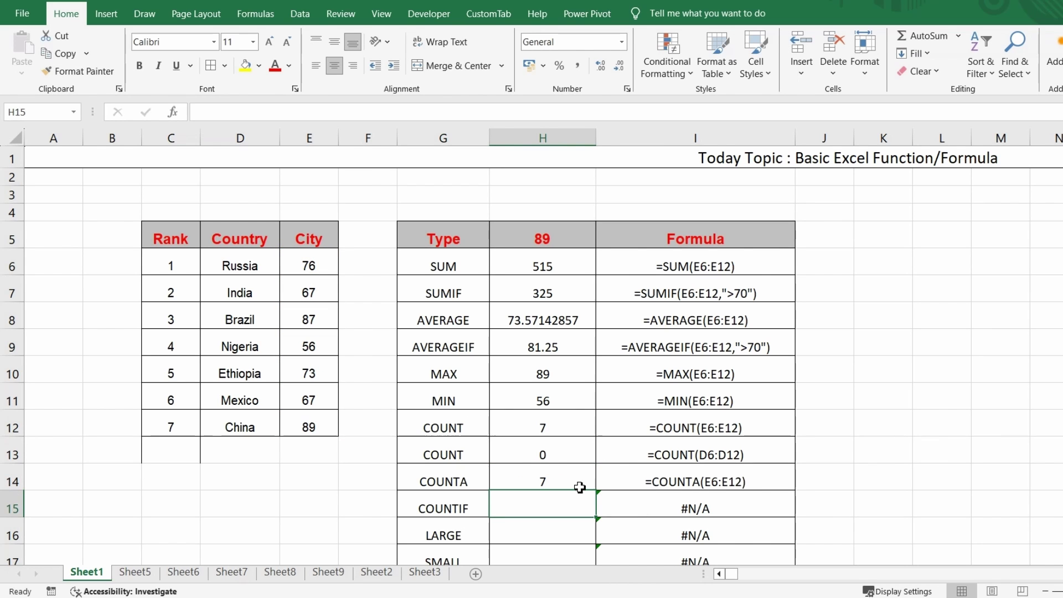
Count the non-empty Country cells in cell J14, beside the COUNTA row, with =COUNTA(D6:D12).
click(818, 477)
text(=COU)
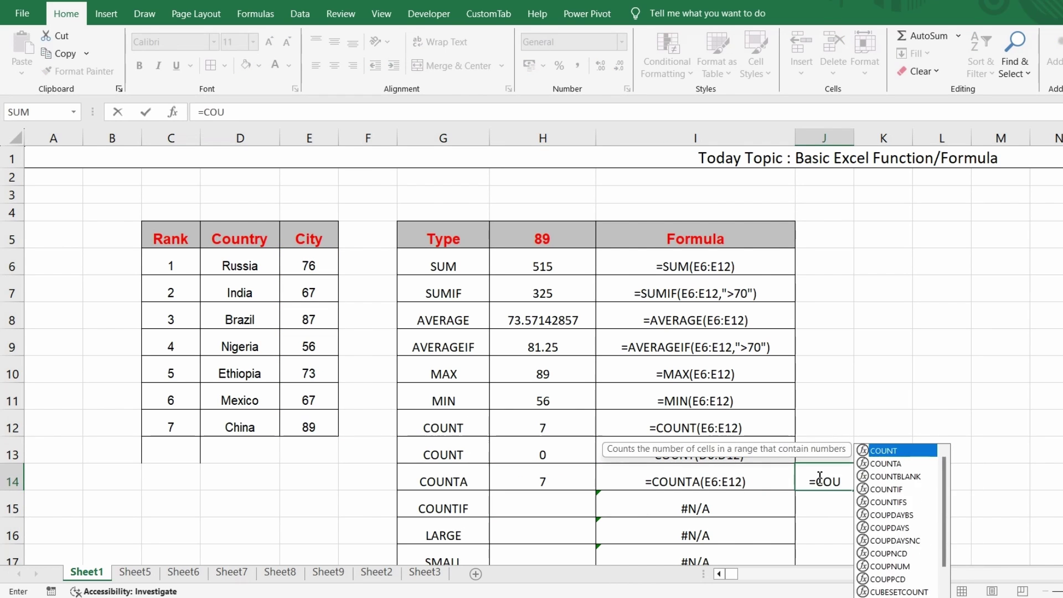
text(NTA()
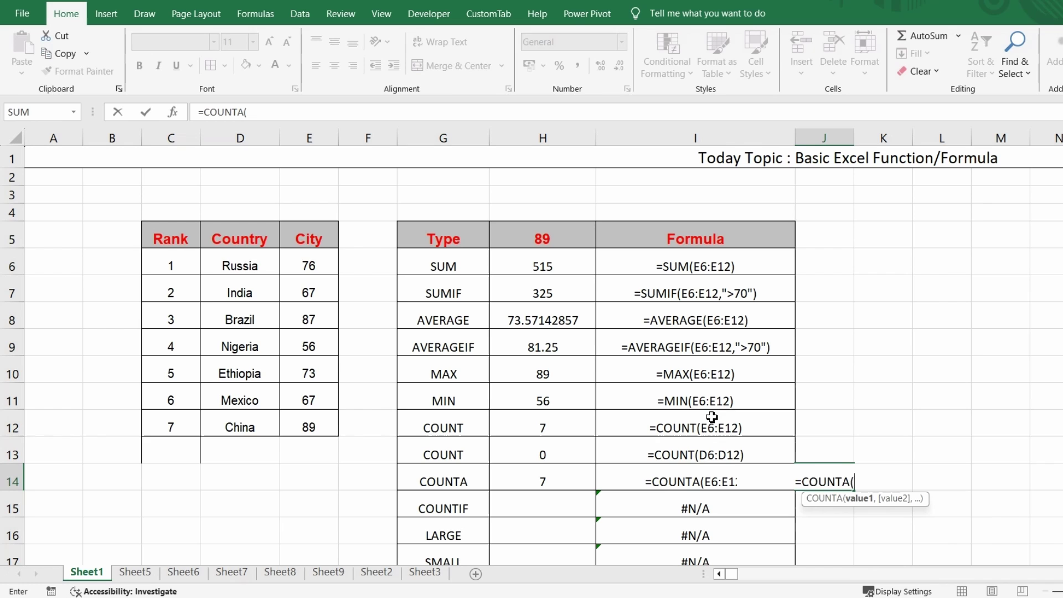
click(249, 263)
key(ctrl+shift+Down)
key(Return)
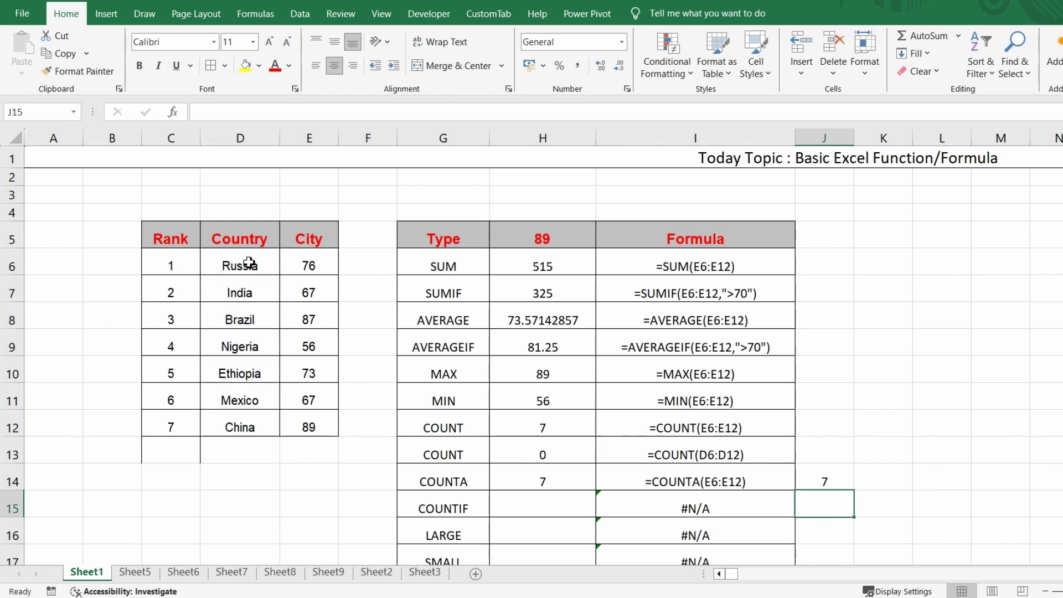
Compare the COUNT and COUNTA formulas in cells H12, H13, H14 and J14.
click(526, 483)
click(828, 479)
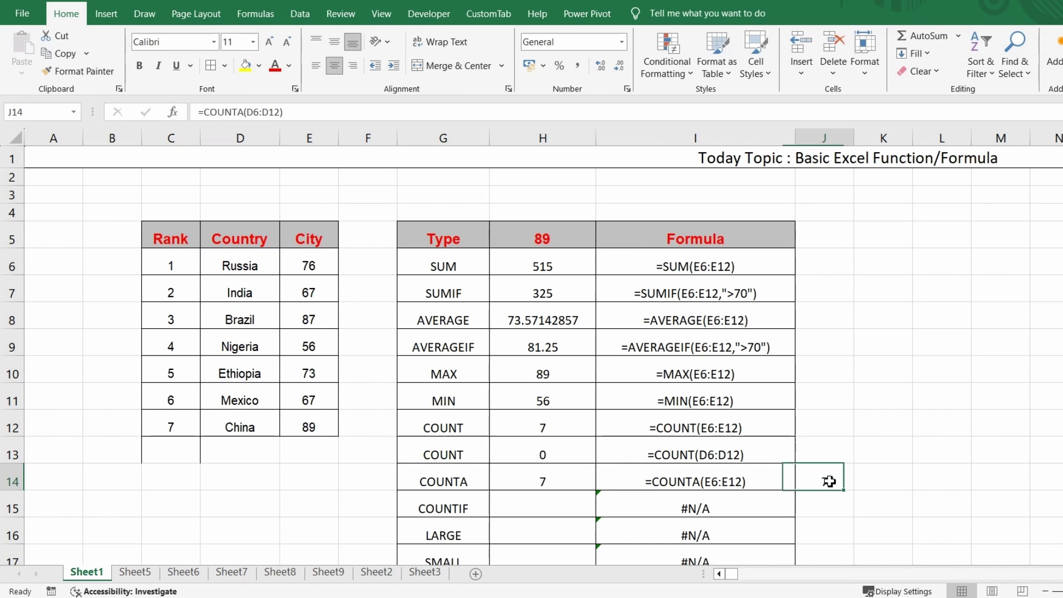
click(525, 435)
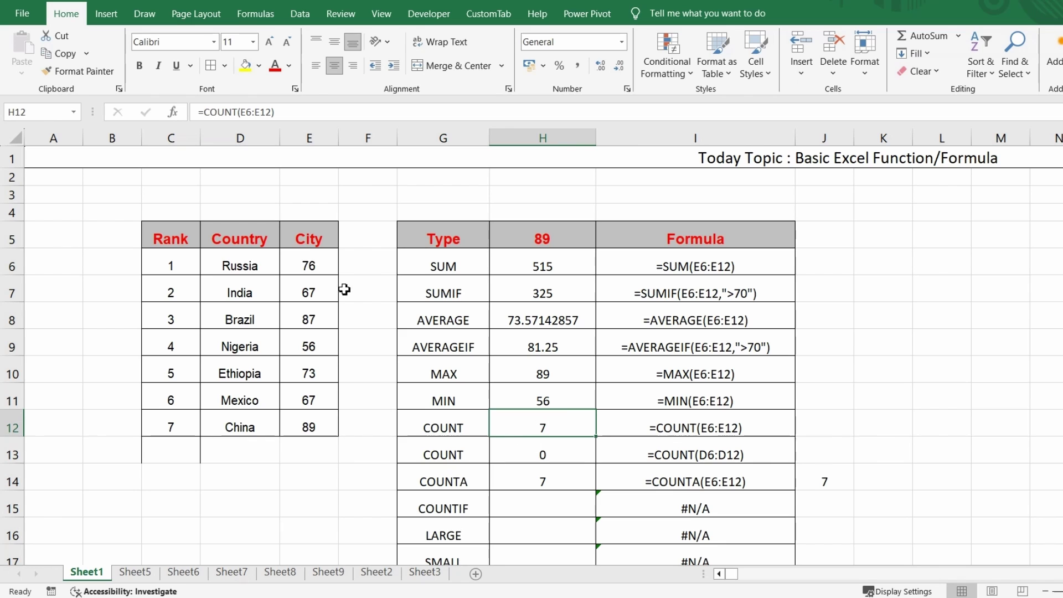
click(545, 449)
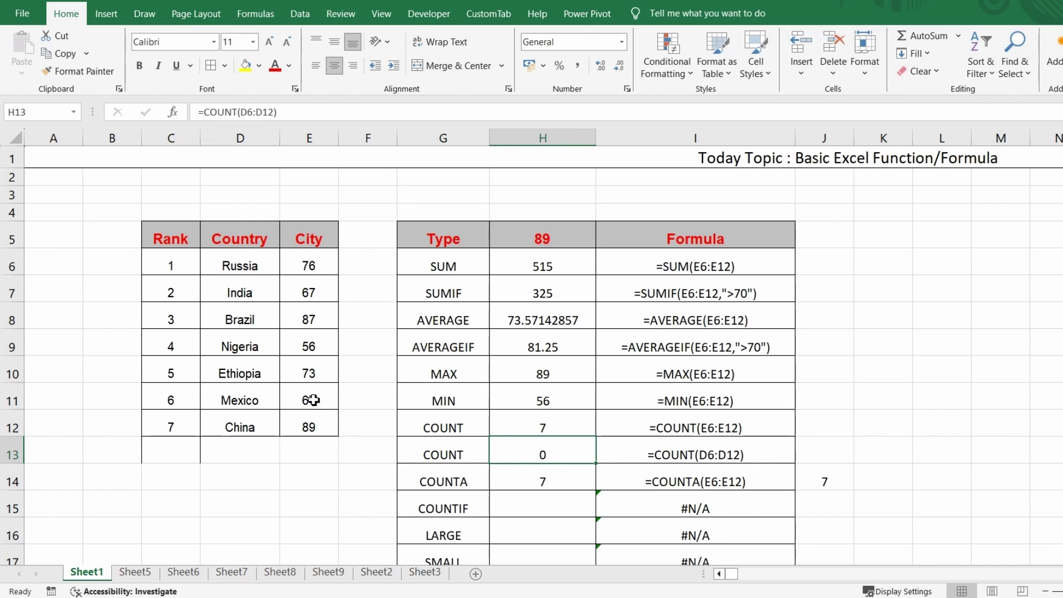
click(571, 480)
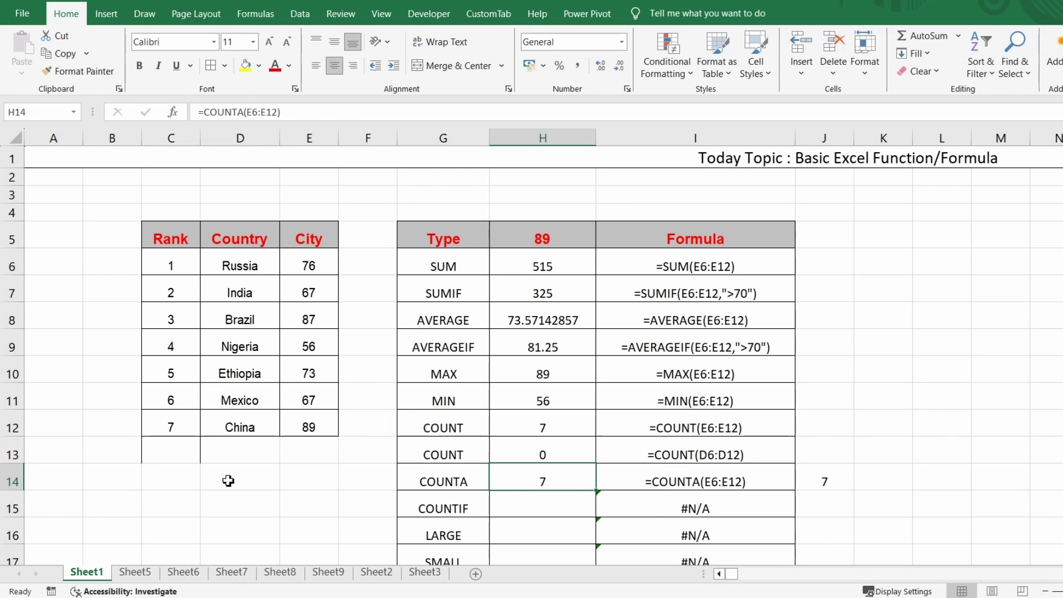
Test the COUNT and COUNTA formulas by clearing cells D9 and E8, and undo both deletions.
click(247, 346)
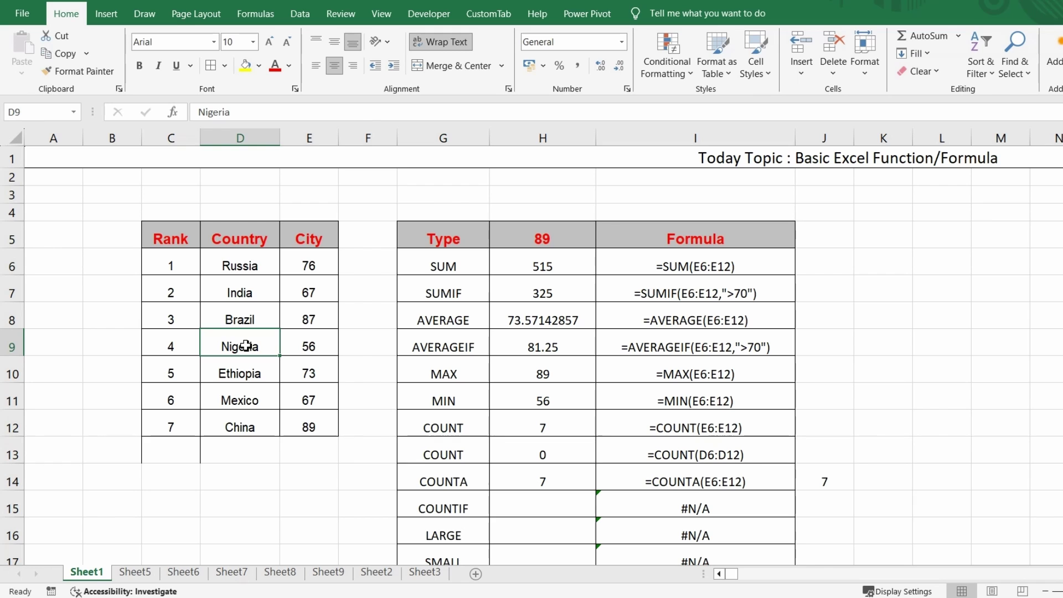
key(Delete)
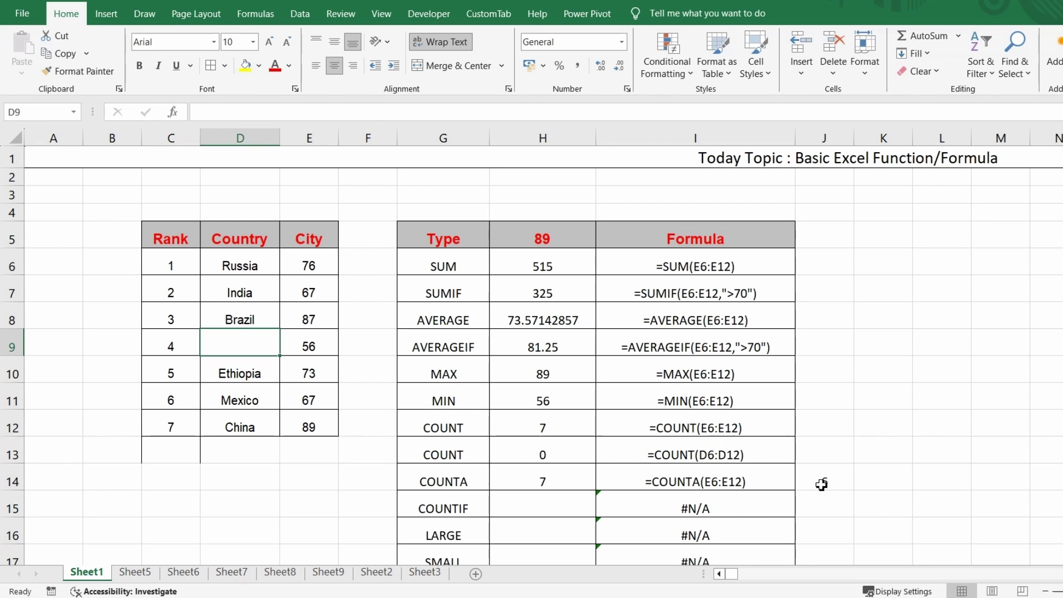
click(308, 320)
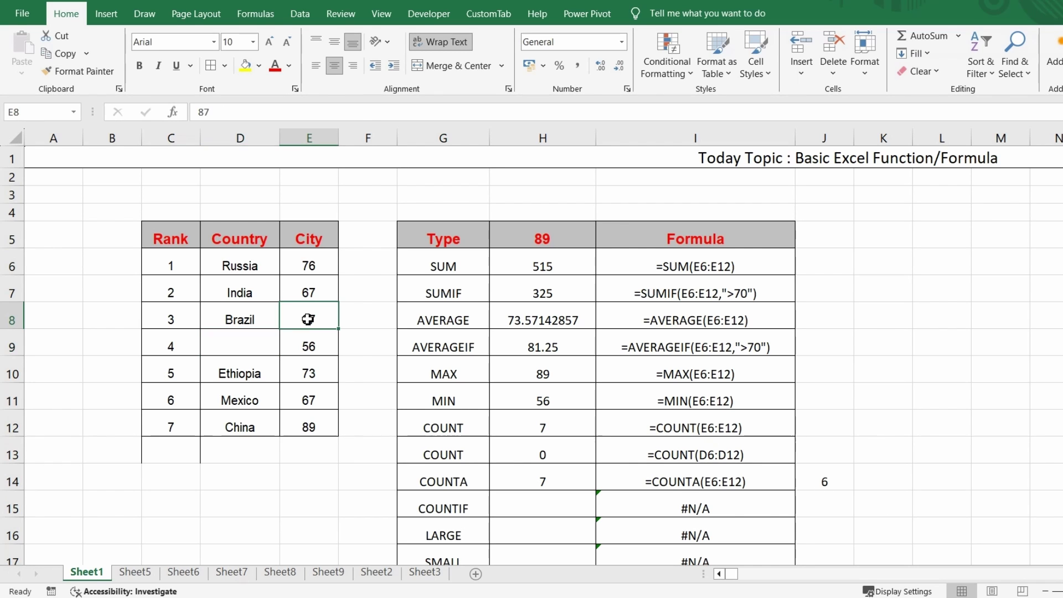
key(Delete)
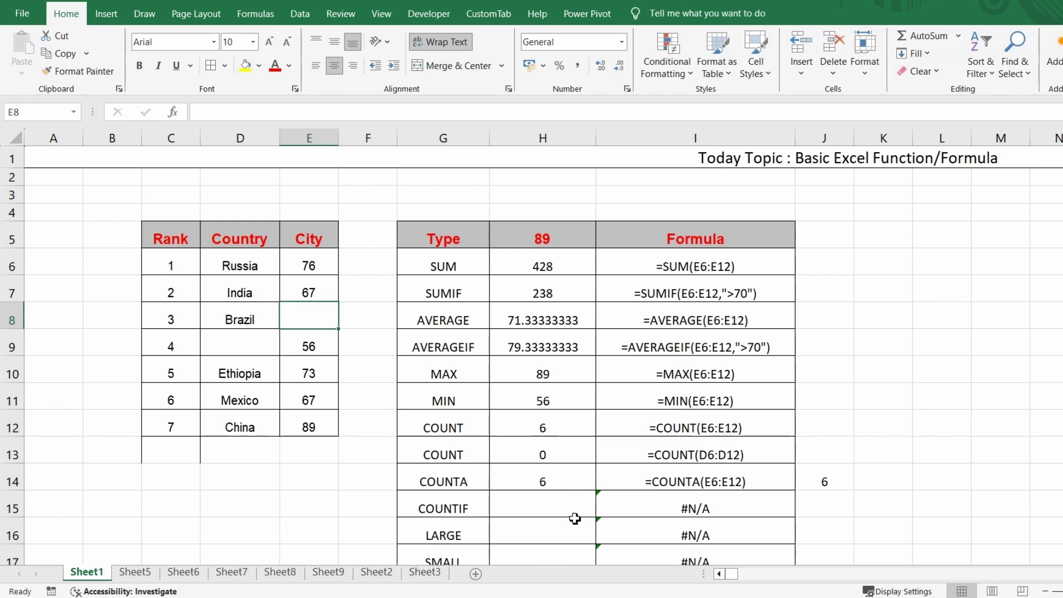
key(ctrl+z)
key(ctrl+z)
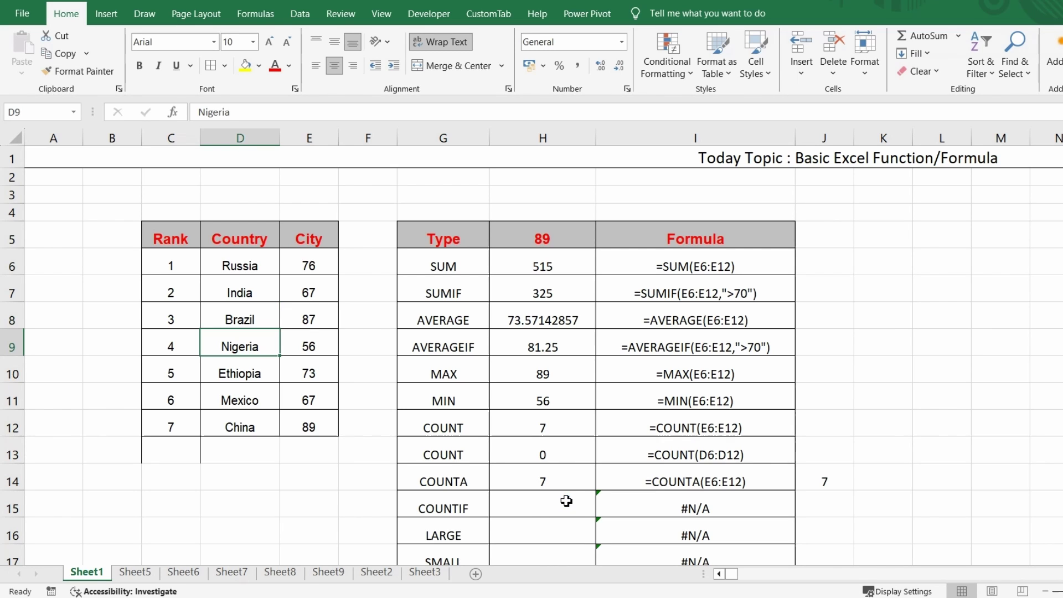
Review the COUNTA formula in H14 against the Country data and select the blank range F6:F12.
click(533, 477)
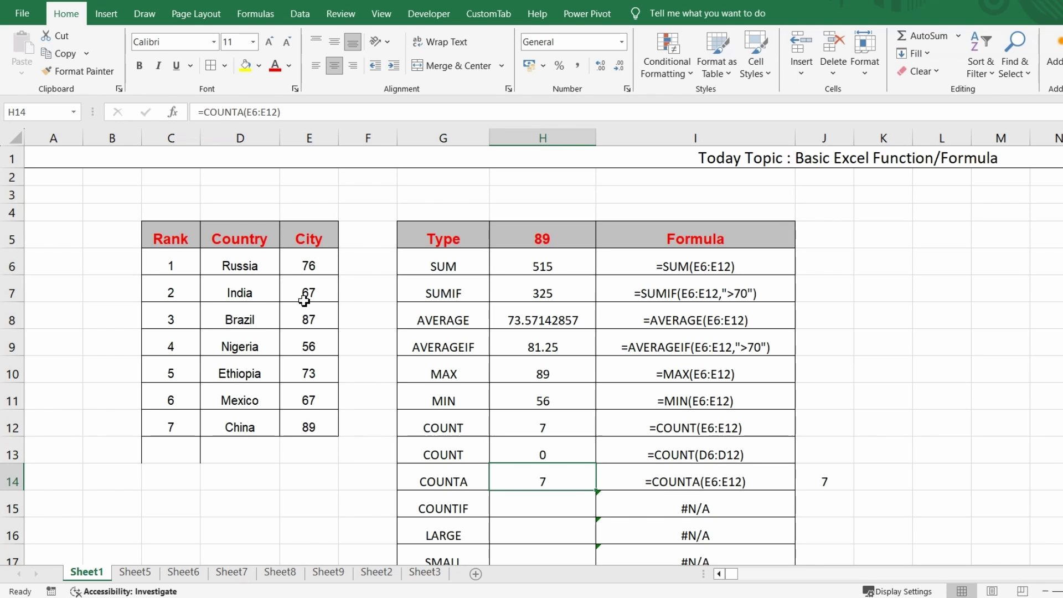
click(249, 267)
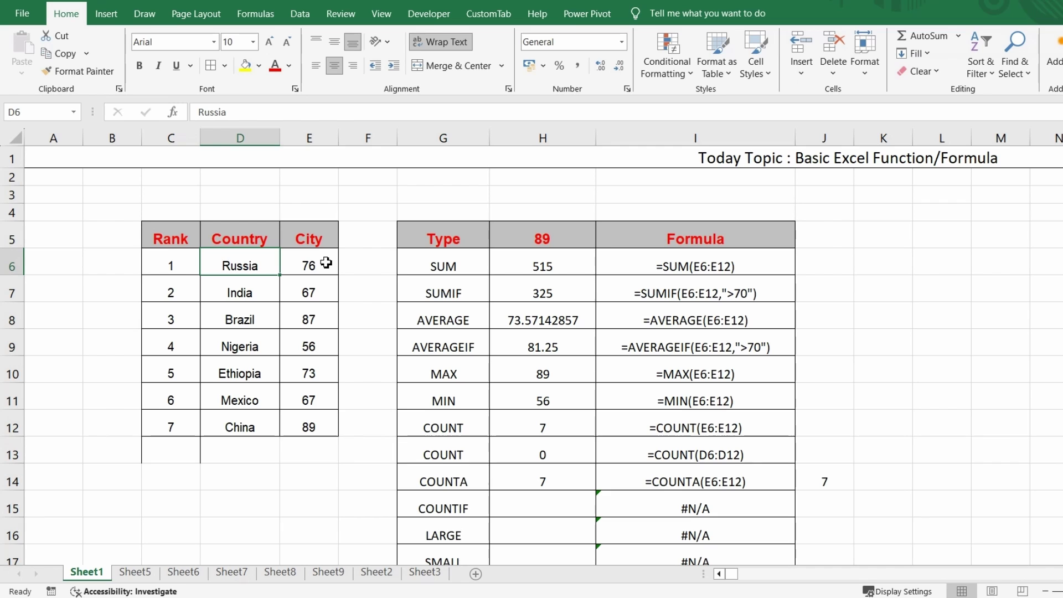
click(362, 265)
drag(360, 264, 356, 430)
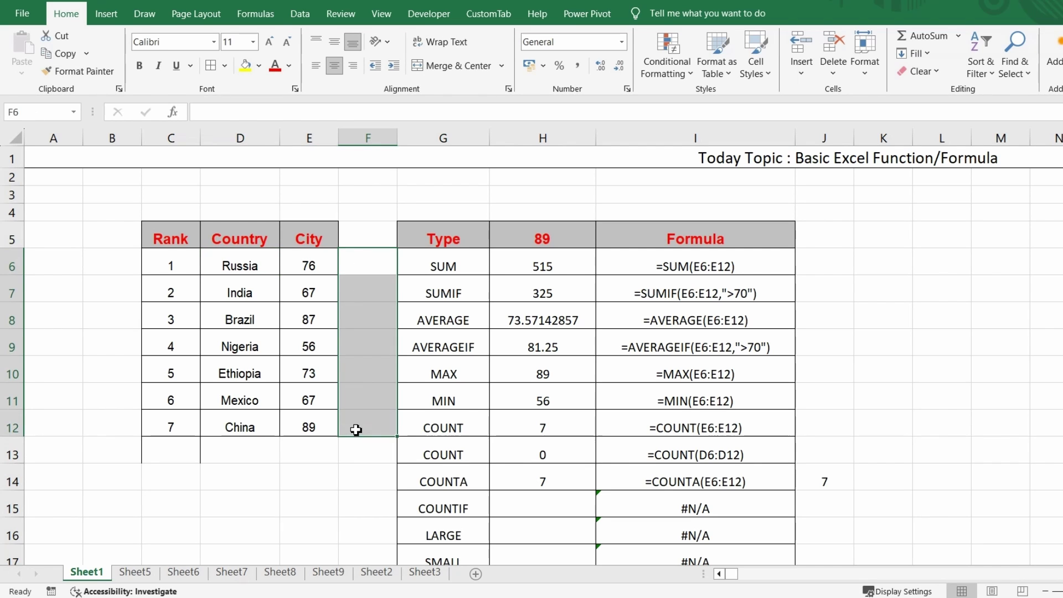
Count the City values above 70 in cell H15 with =COUNTIF(E6:E12,">70").
click(377, 281)
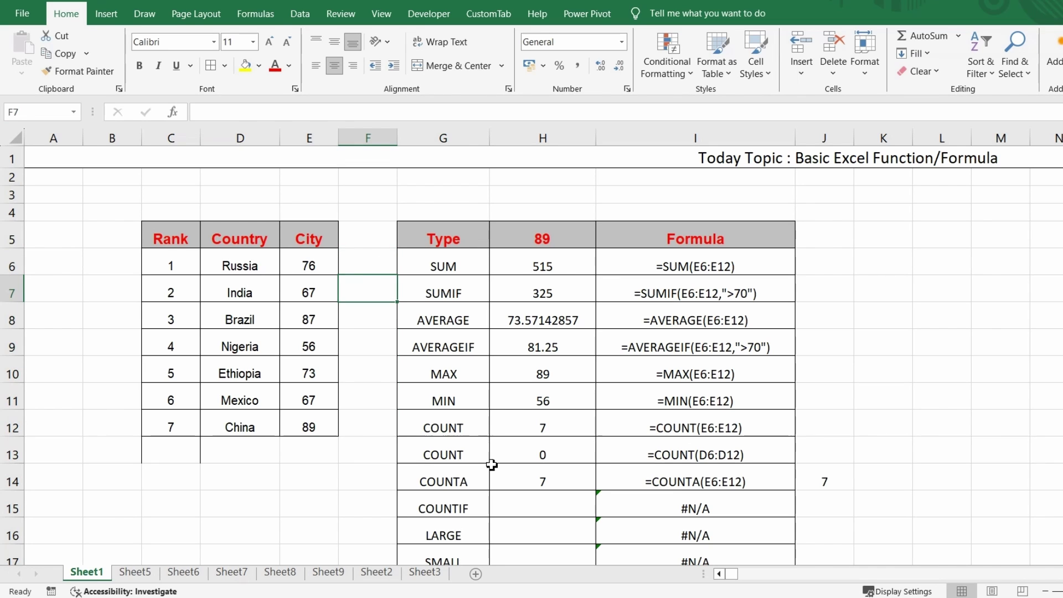
click(517, 508)
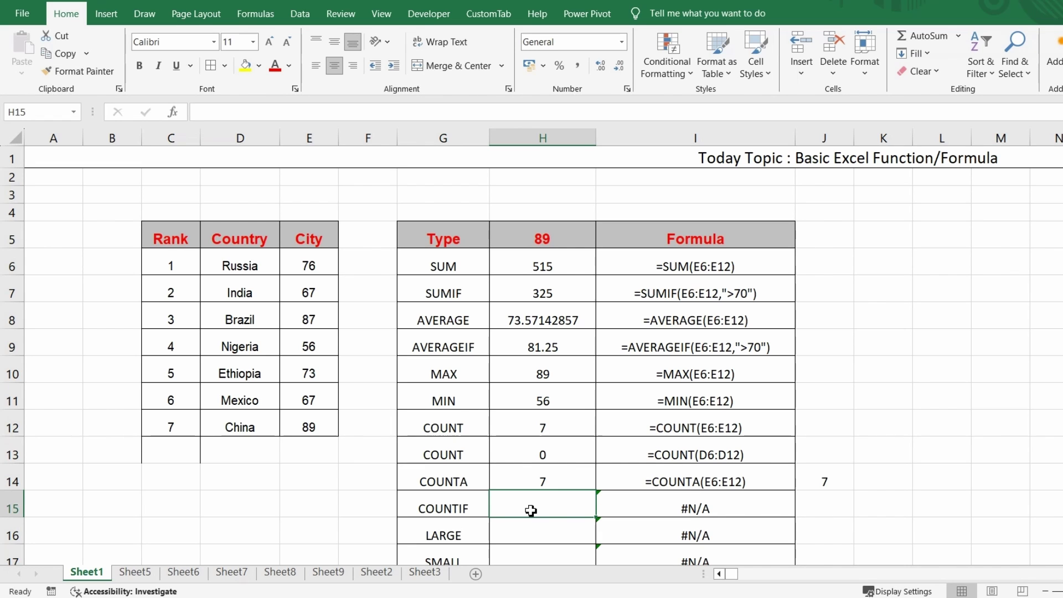
scroll(558, 473, down, 1)
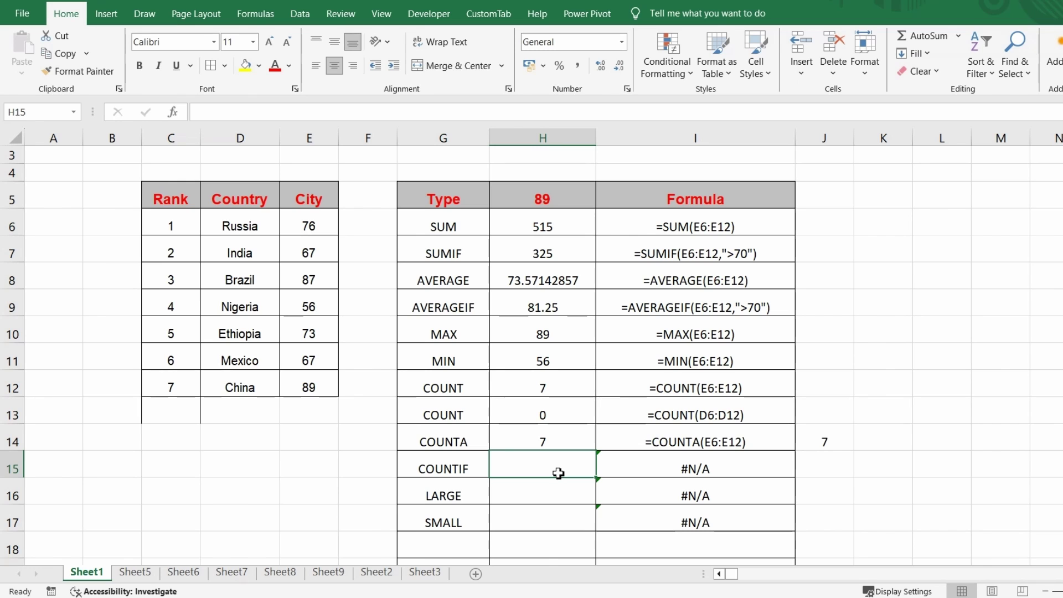
text(=COUNTIF)
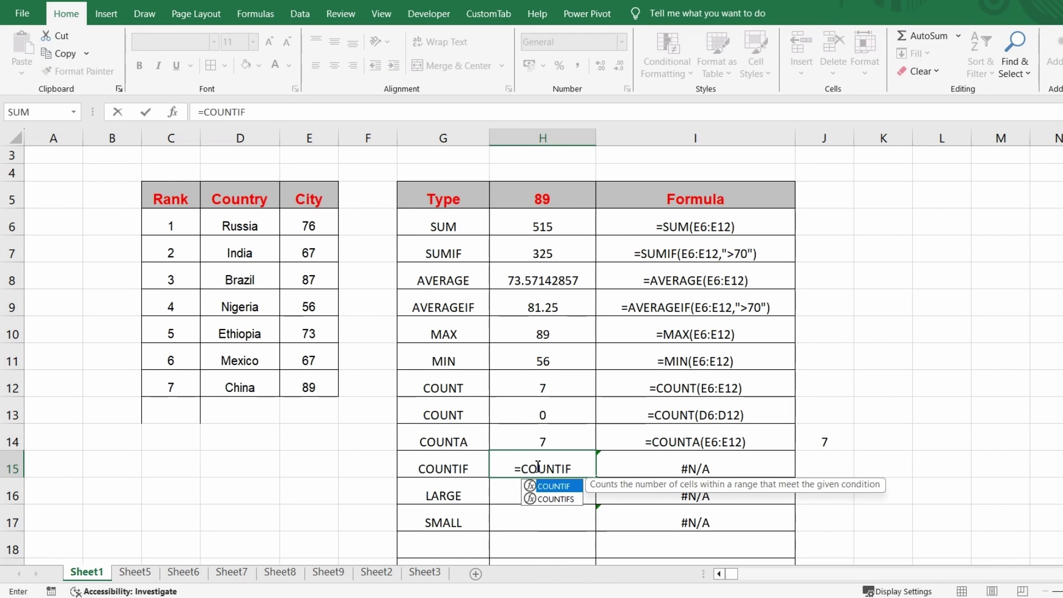
text(()
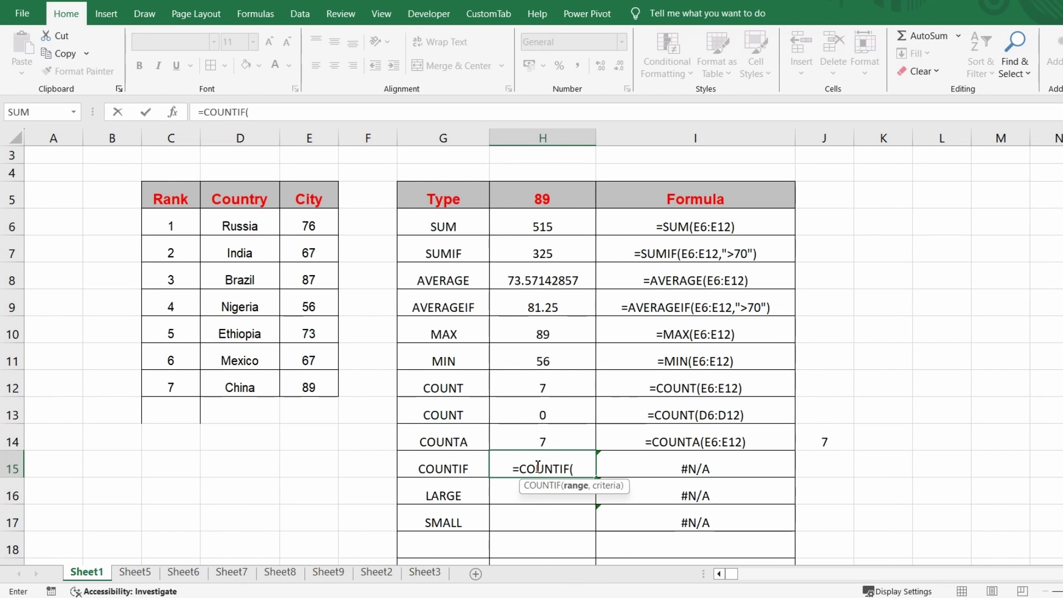
click(295, 222)
key(ctrl+shift+Down)
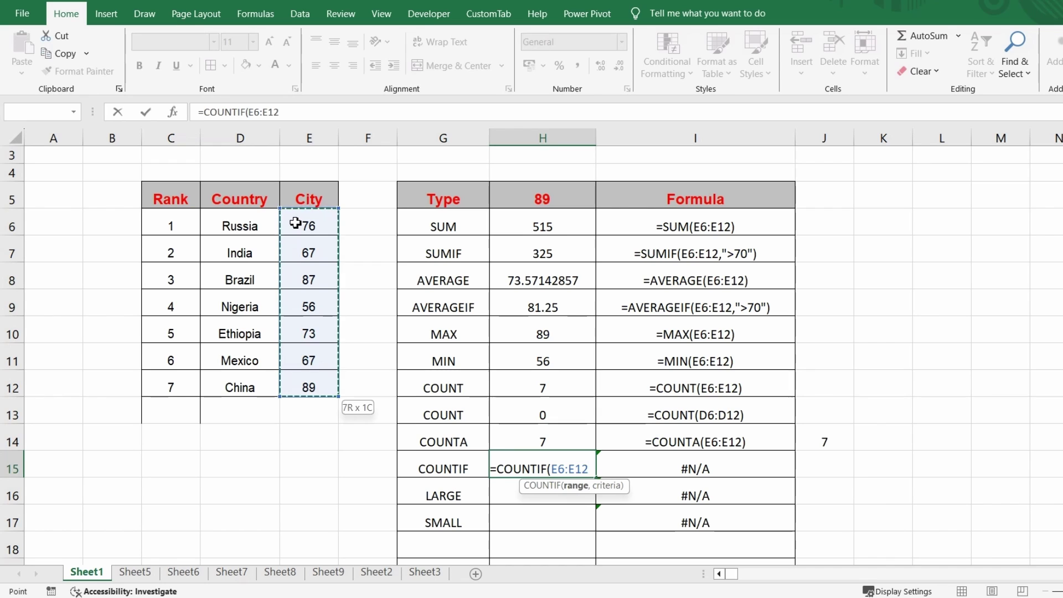
text(,")
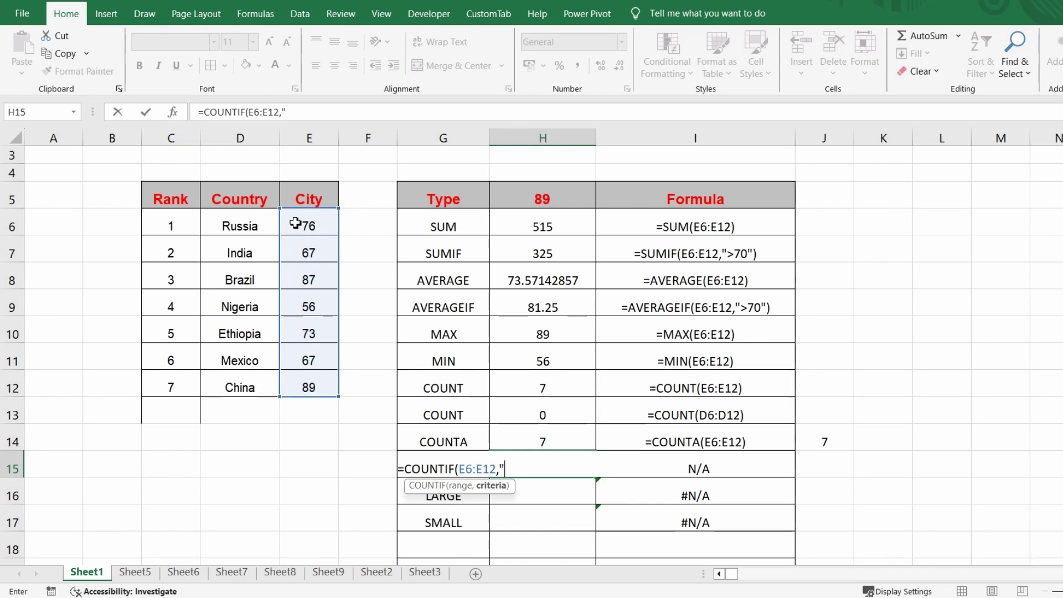
text(>70"))
key(Return)
key(Up)
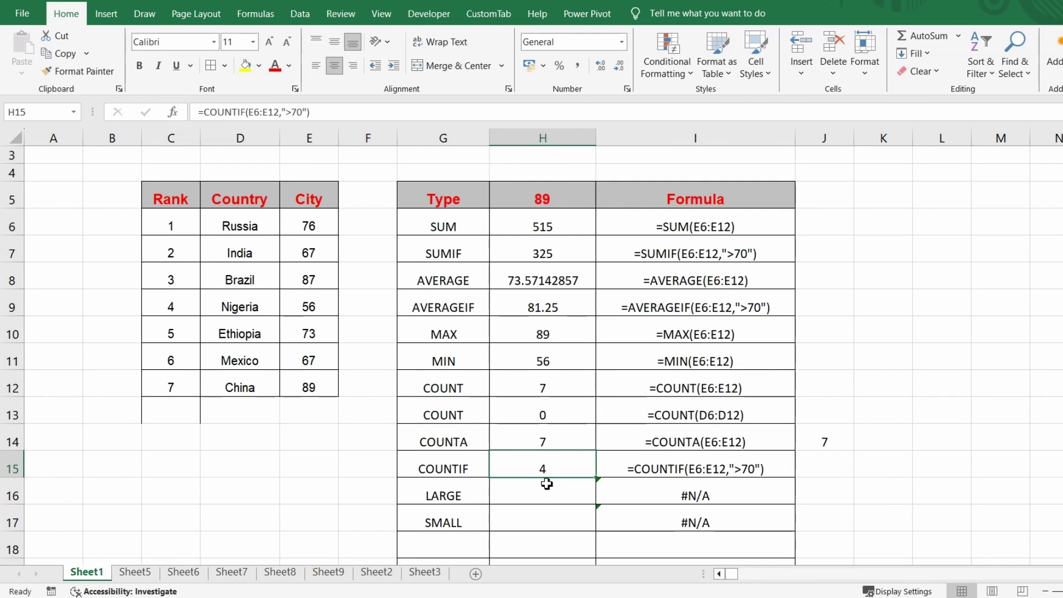
Examine the COUNTIF formula in I15 and compare the repeated City values in cells E7 and E11.
click(849, 491)
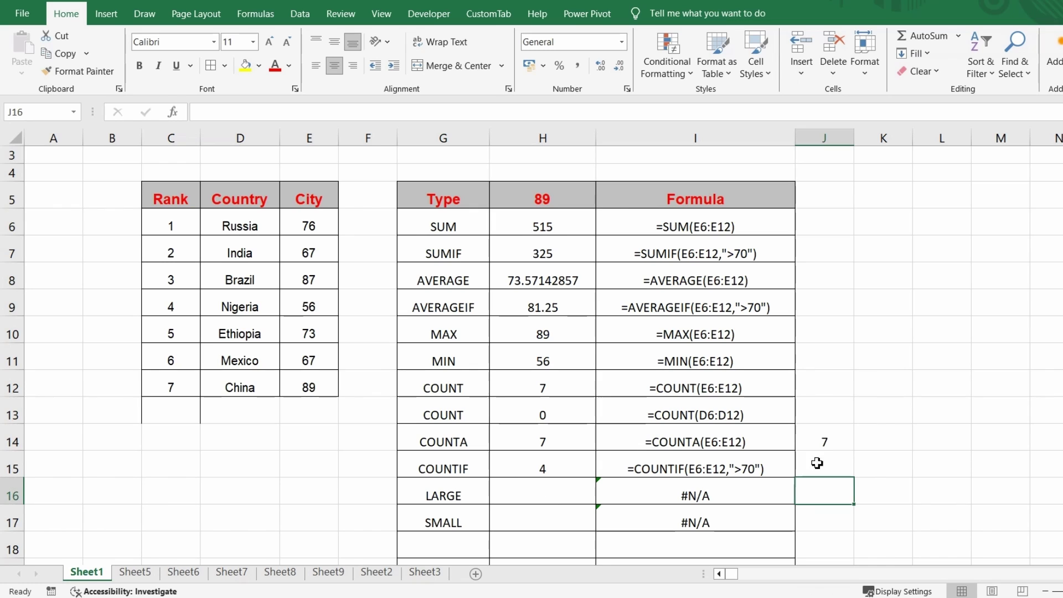
click(836, 471)
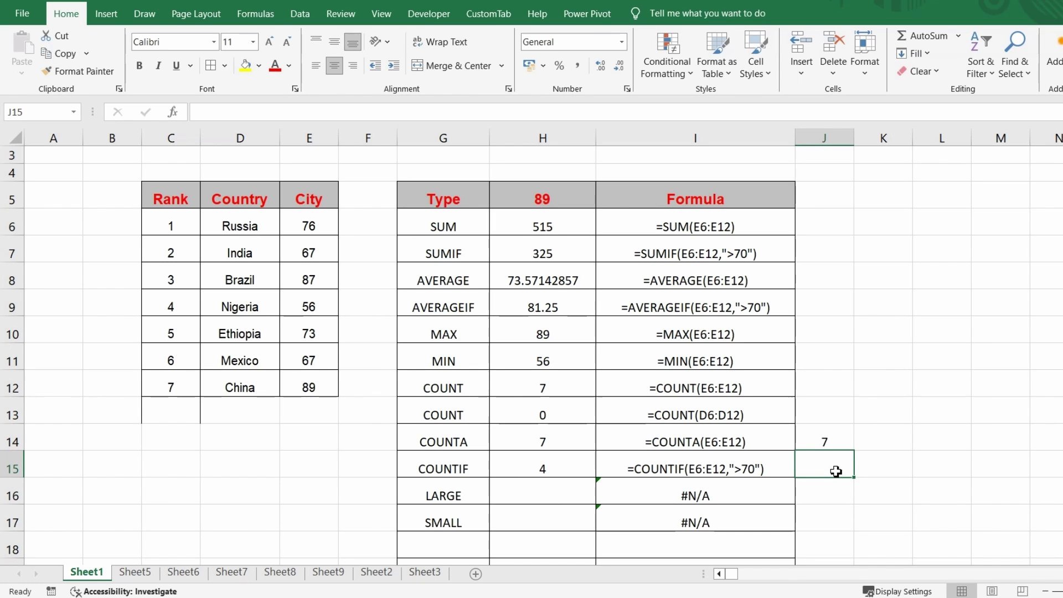
click(746, 469)
click(805, 467)
click(314, 252)
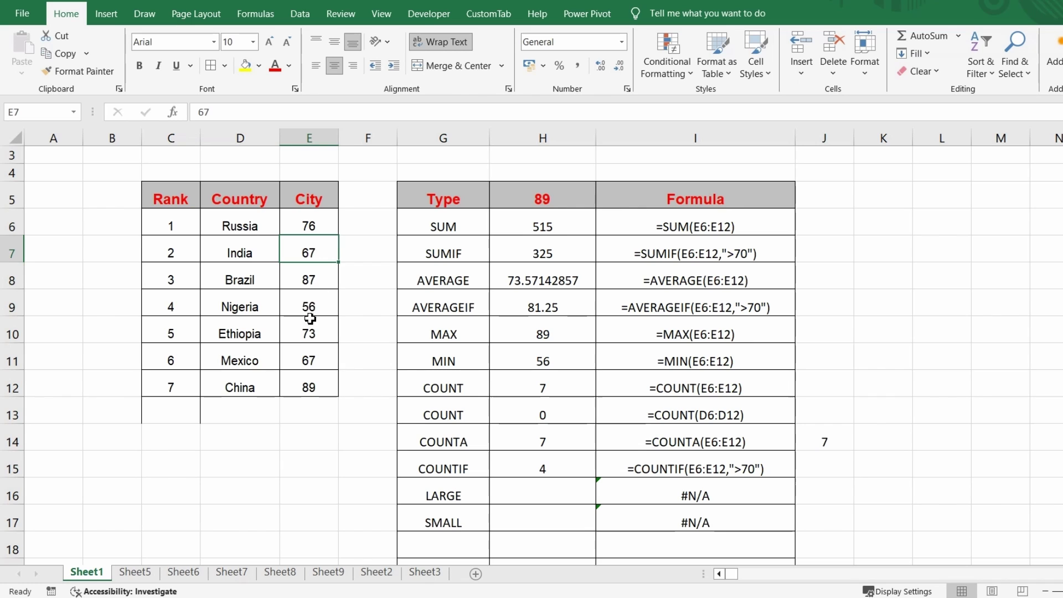
click(310, 356)
click(324, 253)
click(310, 360)
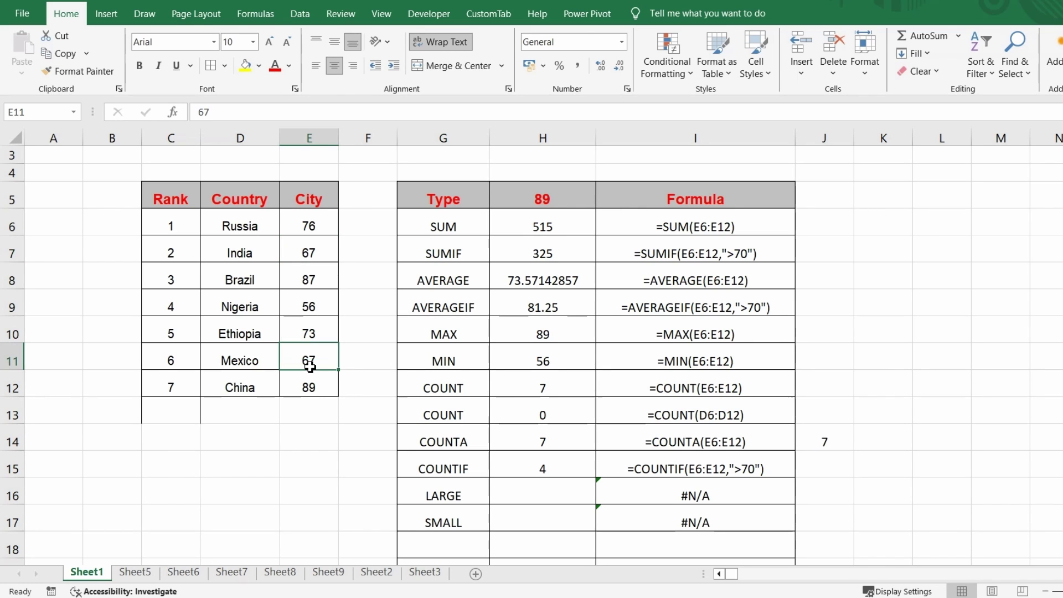
click(305, 253)
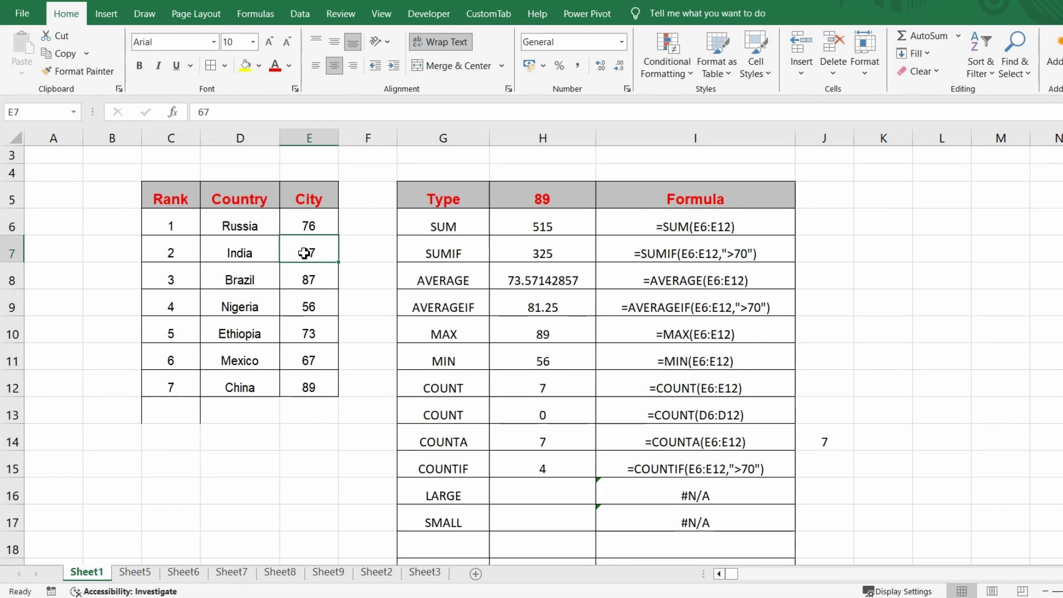
click(302, 363)
click(309, 253)
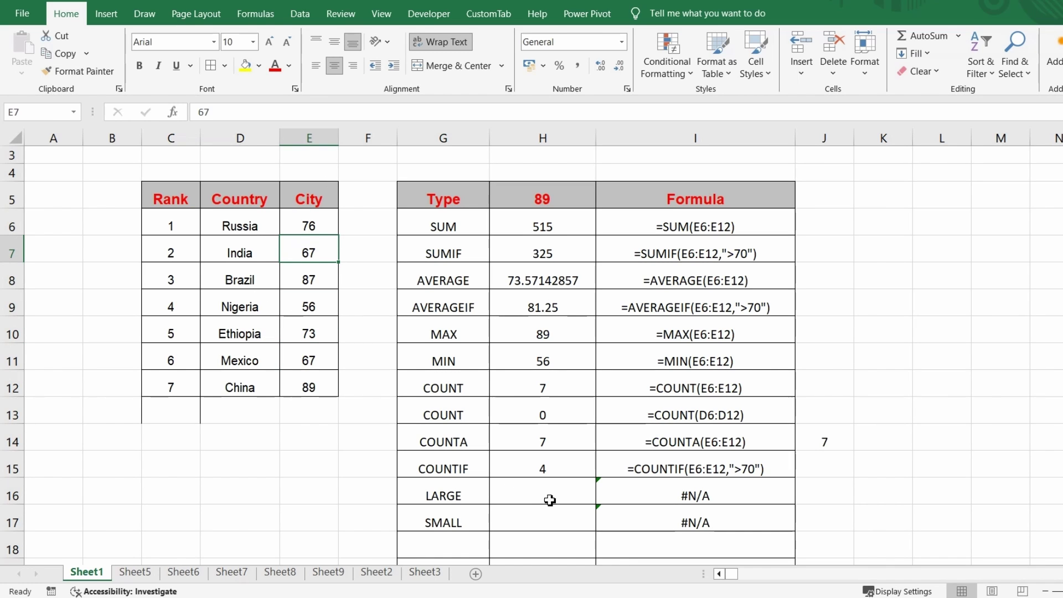
Count the City values equal to 67 in cell J15, beside the COUNTIF row, with =COUNTIF(E6:E12,67).
click(824, 466)
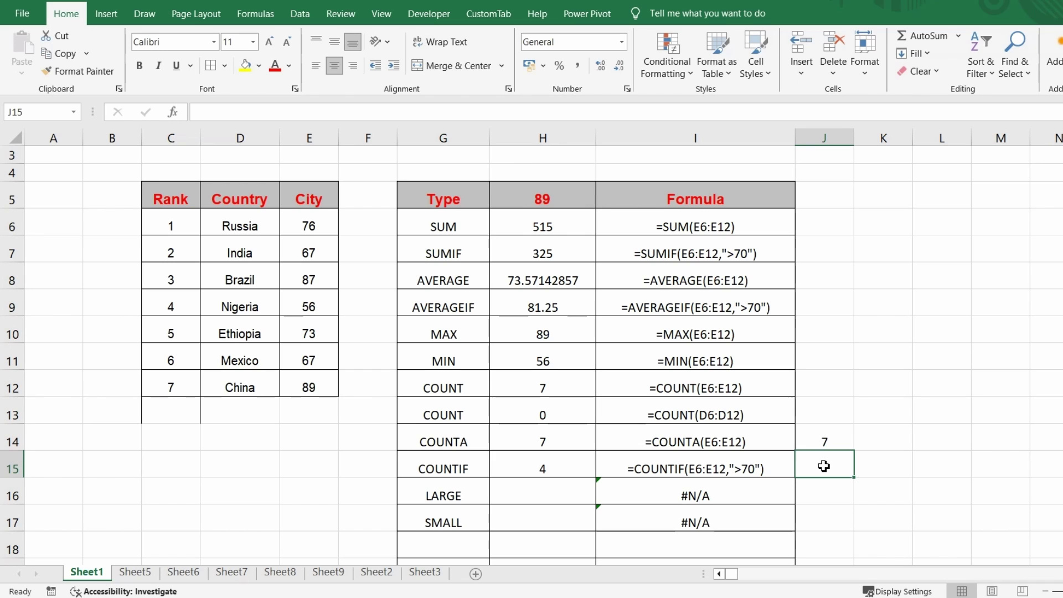
text(=COUNTIF)
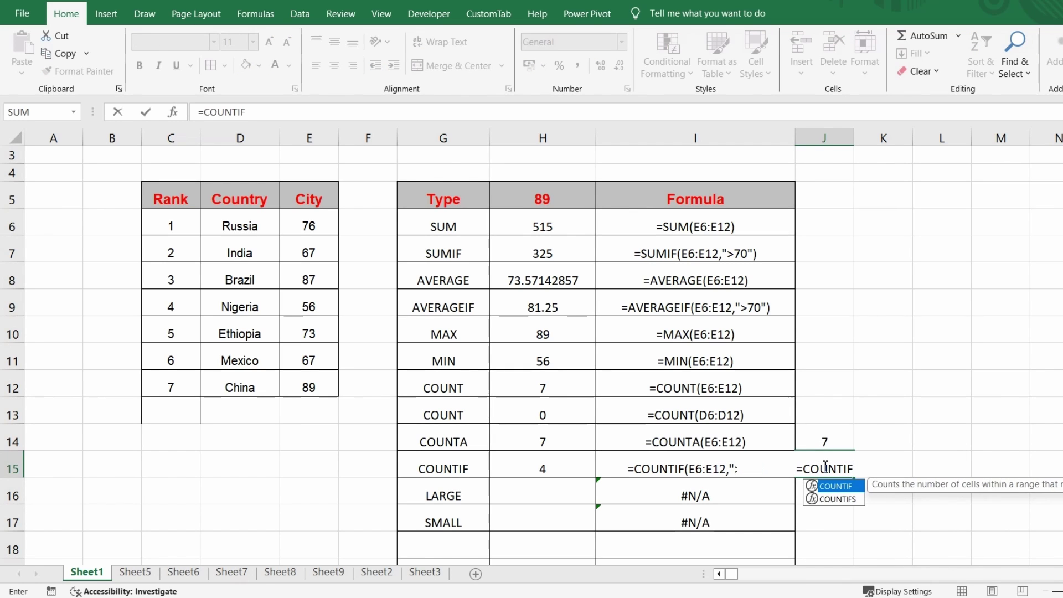
text(()
click(316, 235)
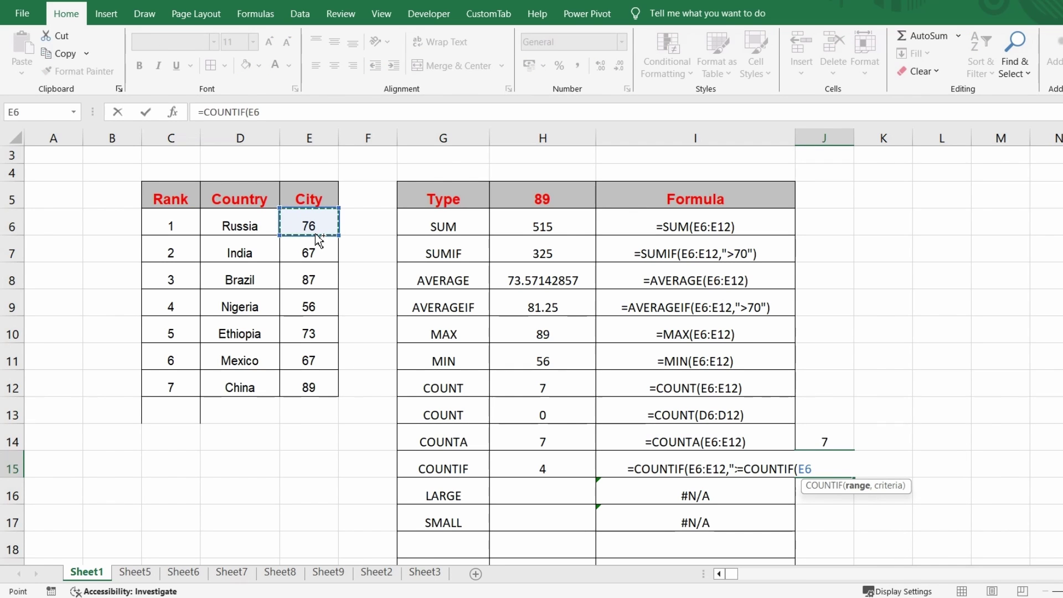
key(ctrl+shift+Down)
text(,6)
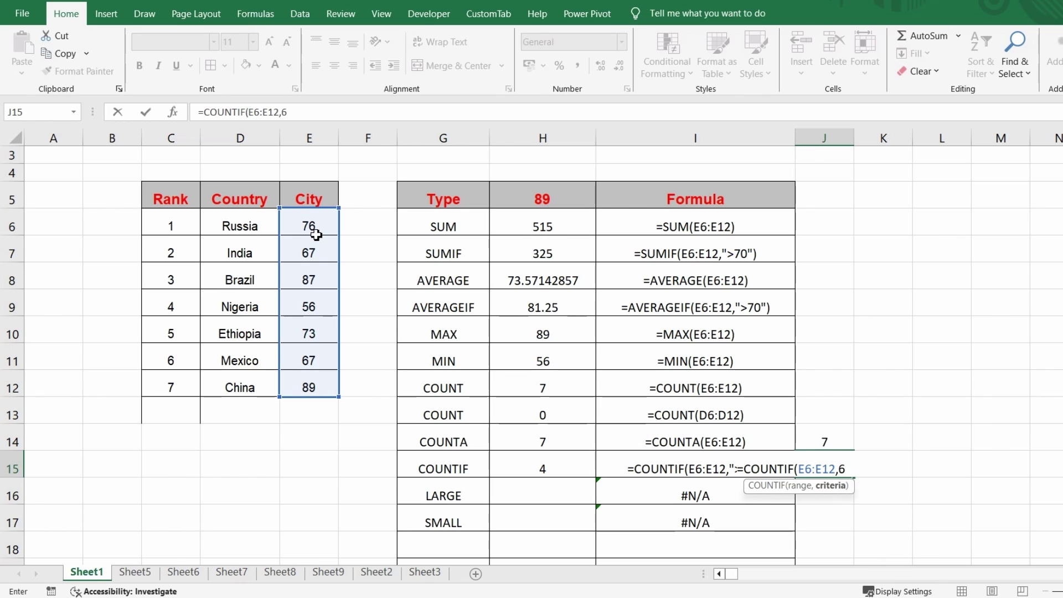
text(7))
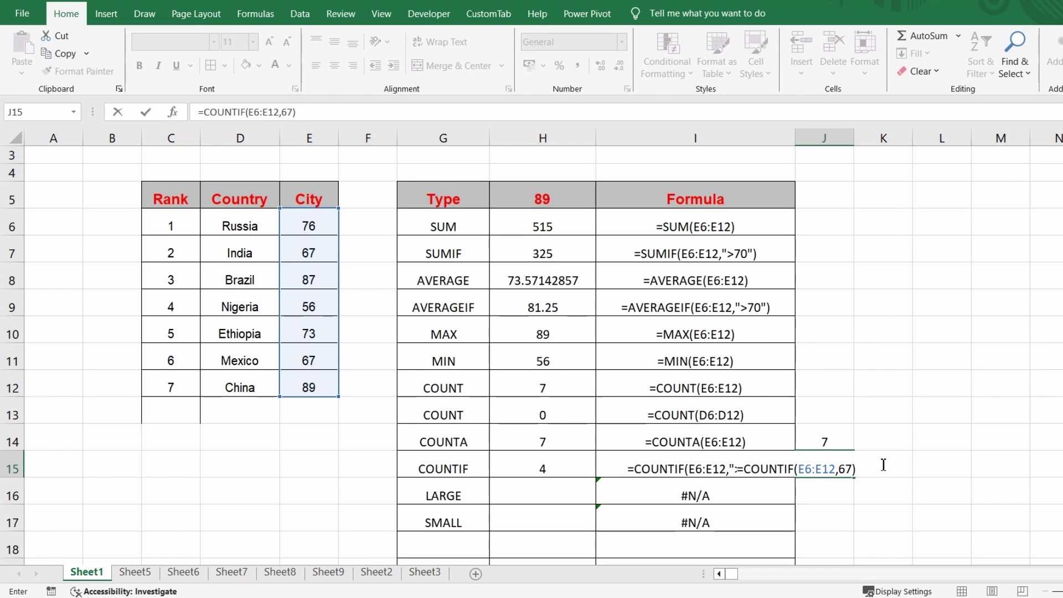
key(Return)
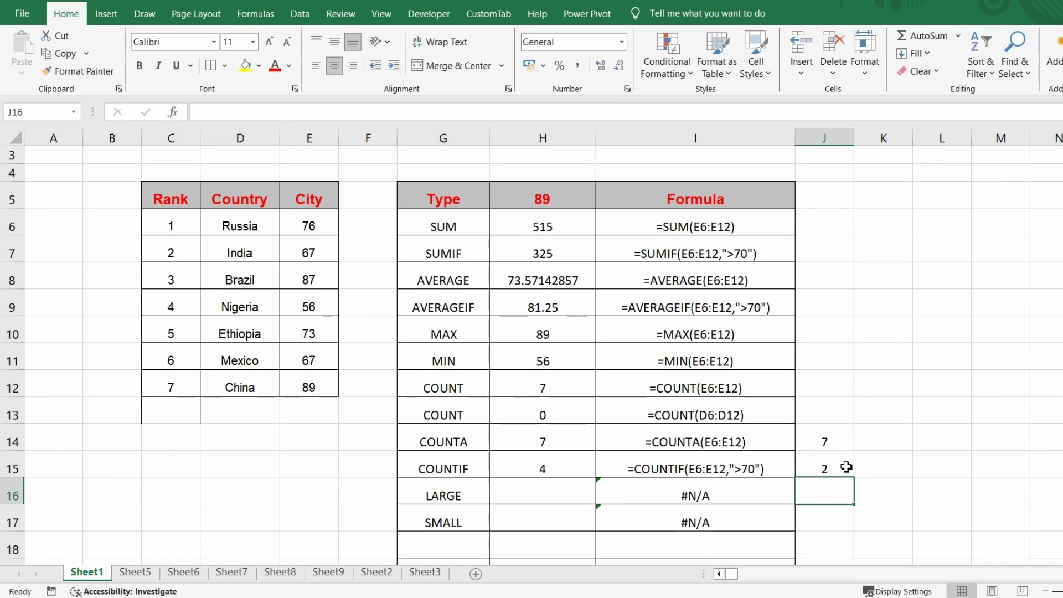
click(845, 468)
Find the largest City value in cell H16 with =LARGE(E6:E12,1) and check it against cell E12.
click(543, 498)
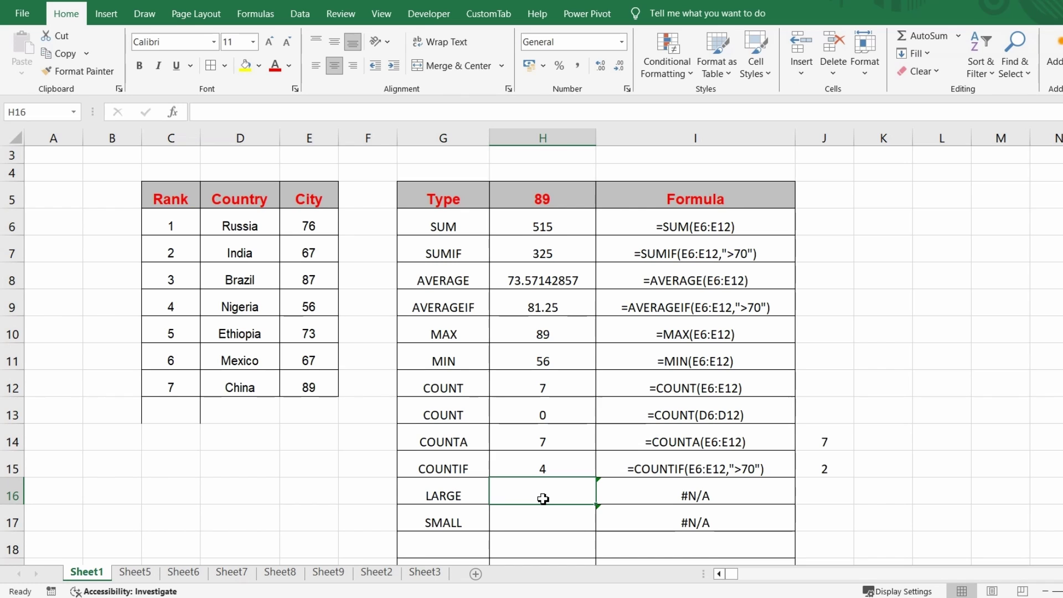
click(521, 520)
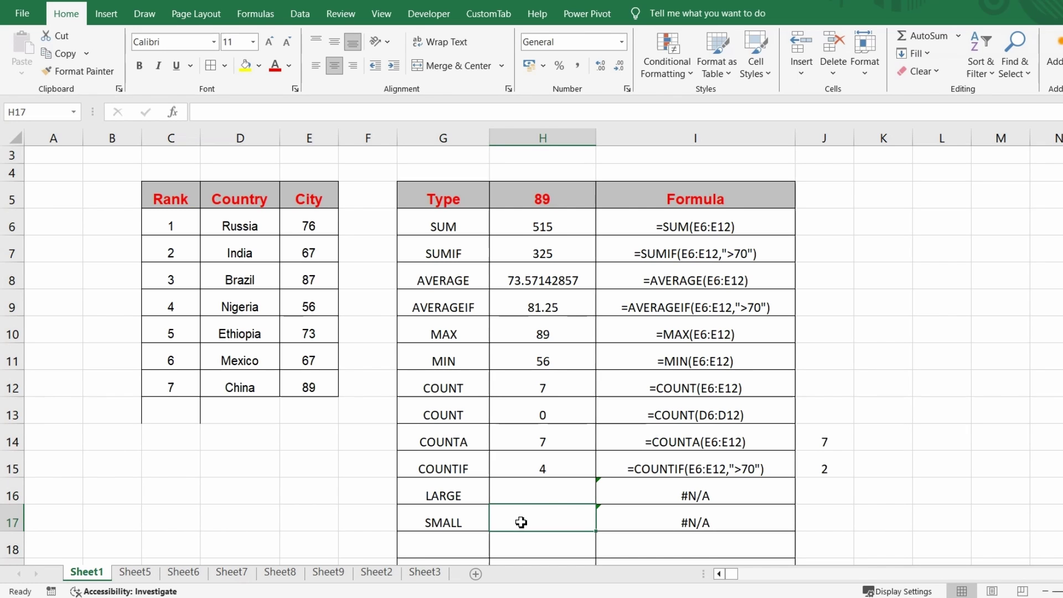
click(557, 499)
text(=L)
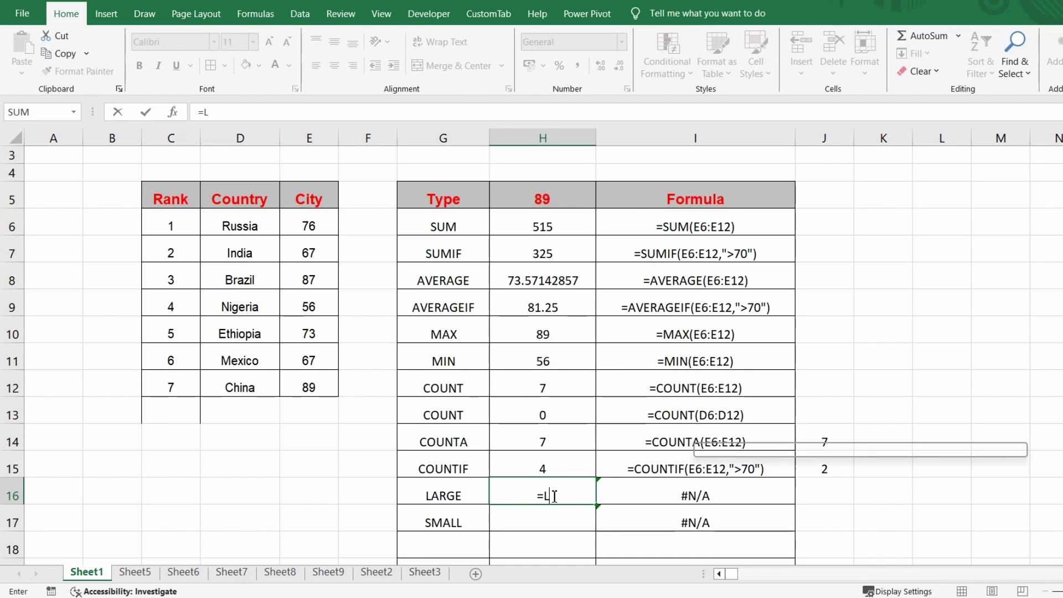
text(ARGE()
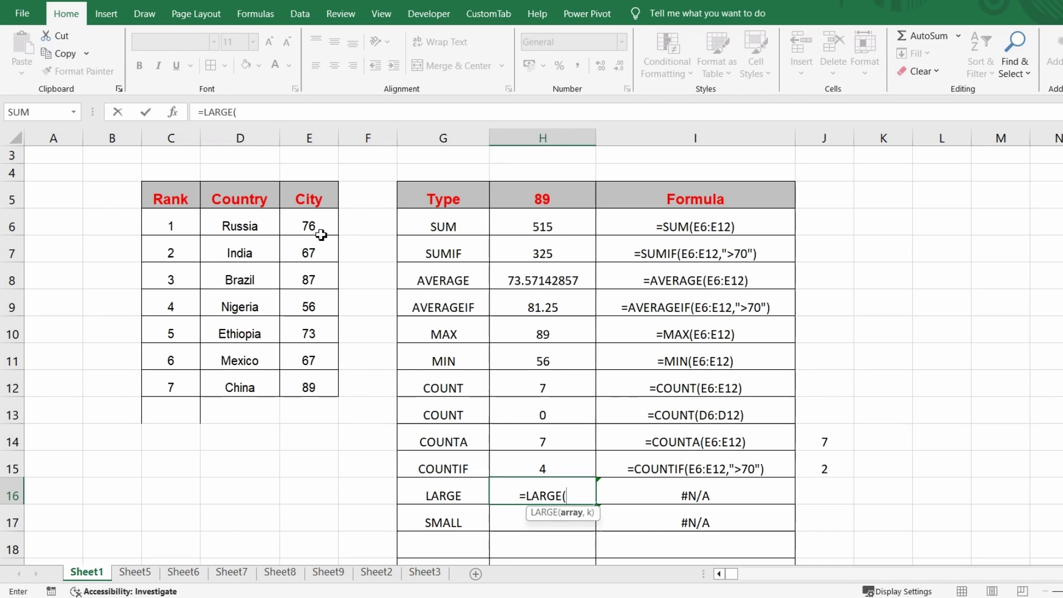
click(322, 231)
key(ctrl+shift+Down)
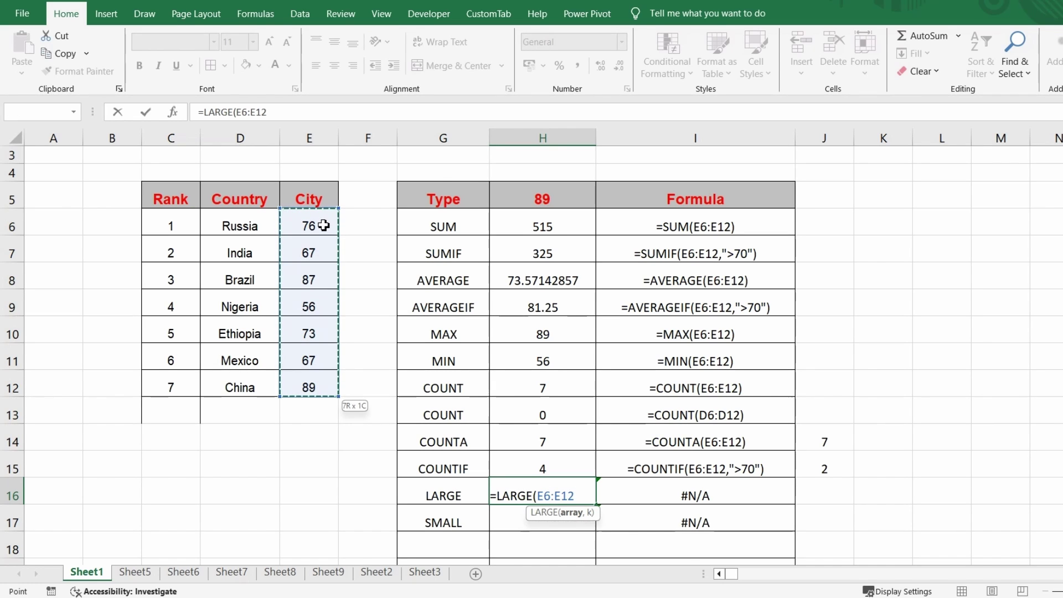
text(,)
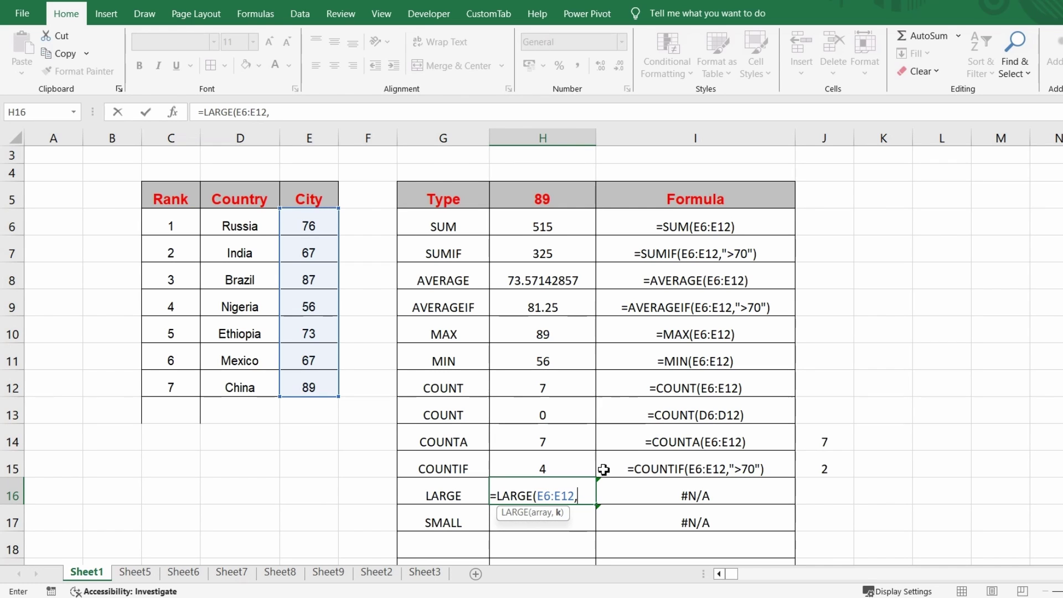
text(1))
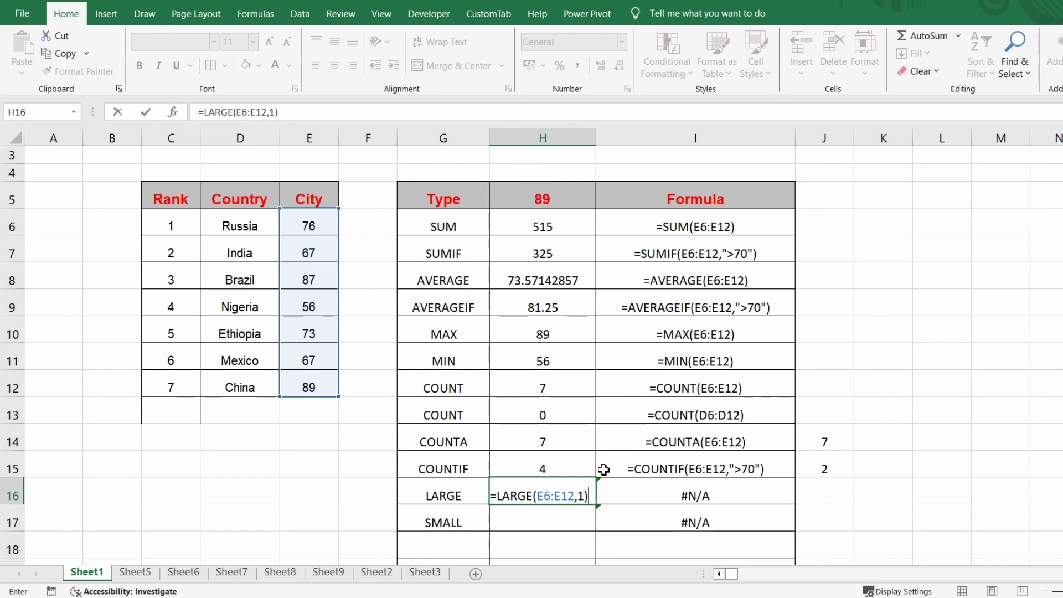
key(Return)
key(Up)
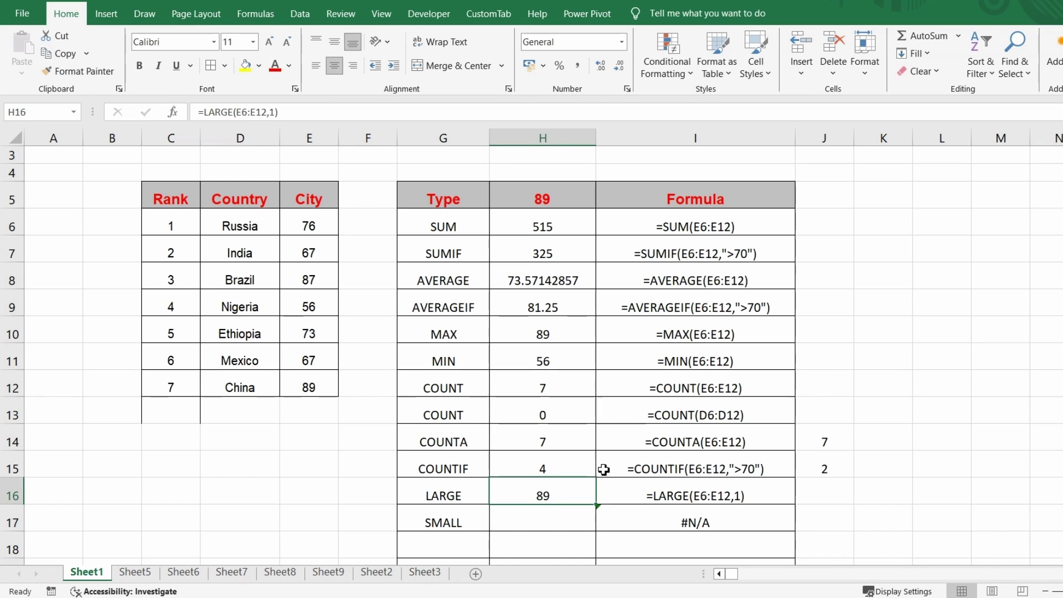
click(311, 387)
Change the rank argument of the LARGE formula in H16 to 2.
double_click(541, 491)
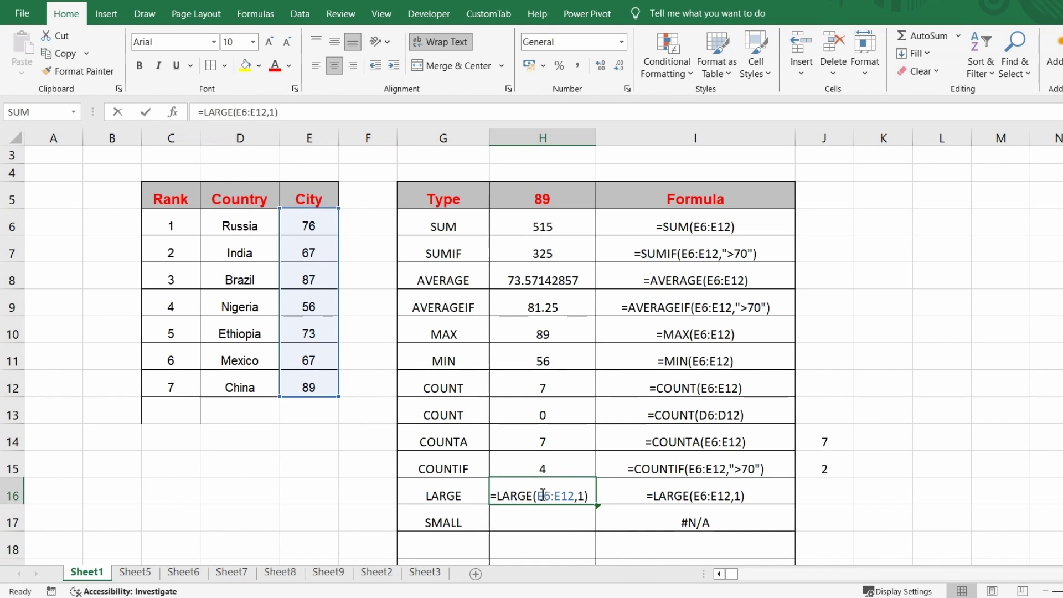
double_click(581, 494)
text(2)
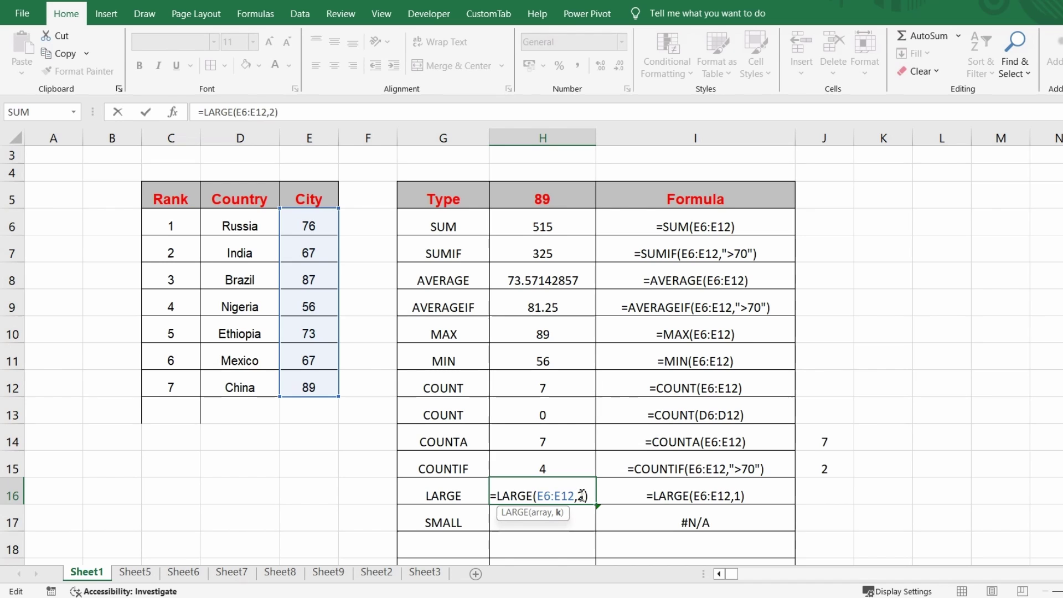
key(Return)
click(580, 495)
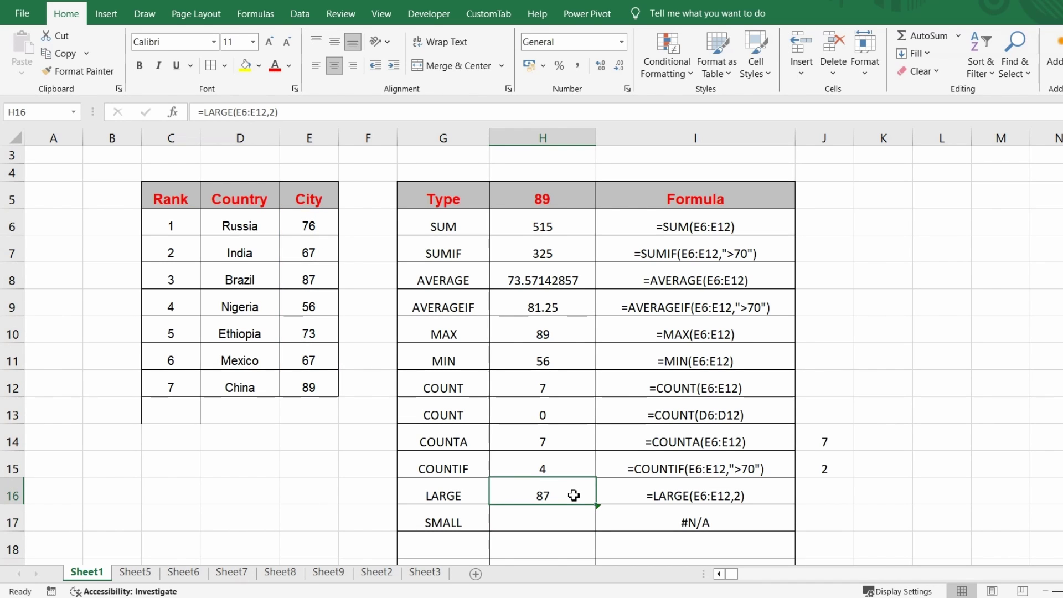
Set the LARGE formula in H16 to find the third-largest City value, using 3 as its rank argument.
double_click(580, 495)
click(580, 494)
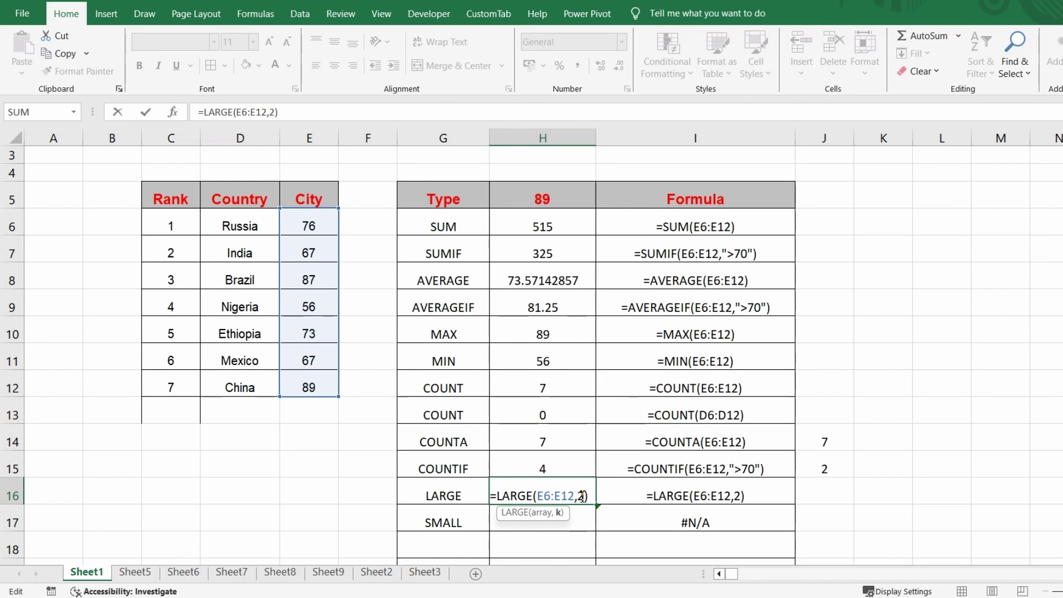
text(3)
key(Return)
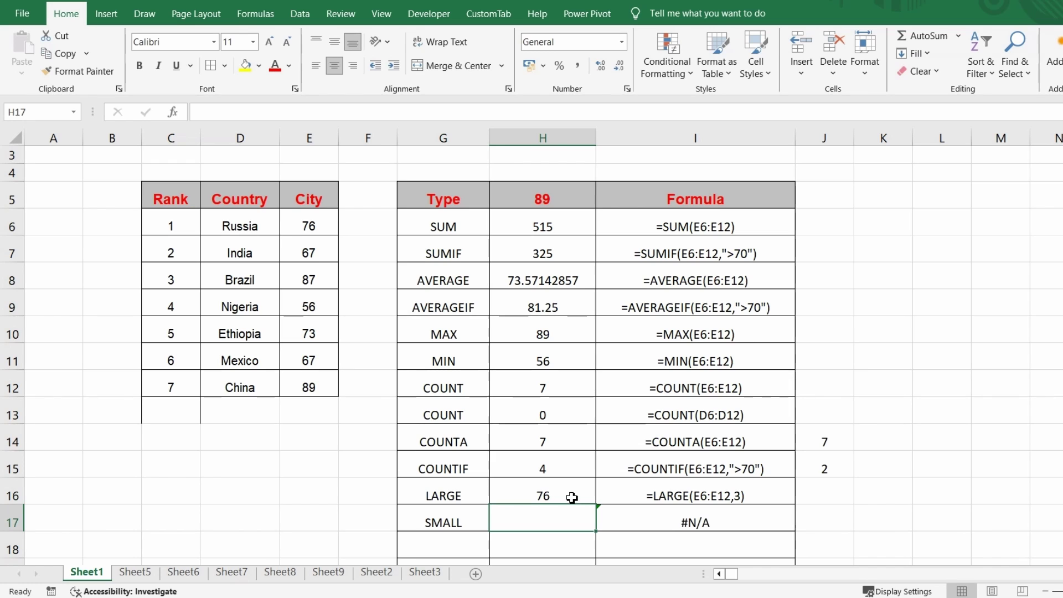
click(570, 496)
Find the smallest City value in cell H17 with =SMALL(E6:E12,1).
click(551, 517)
text(=)
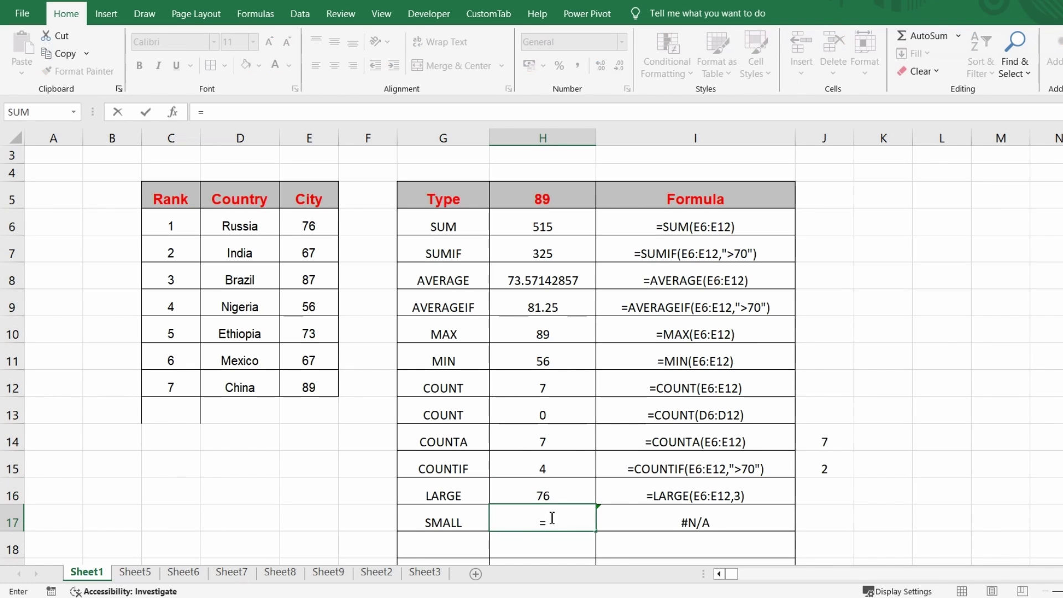
text(SMALL()
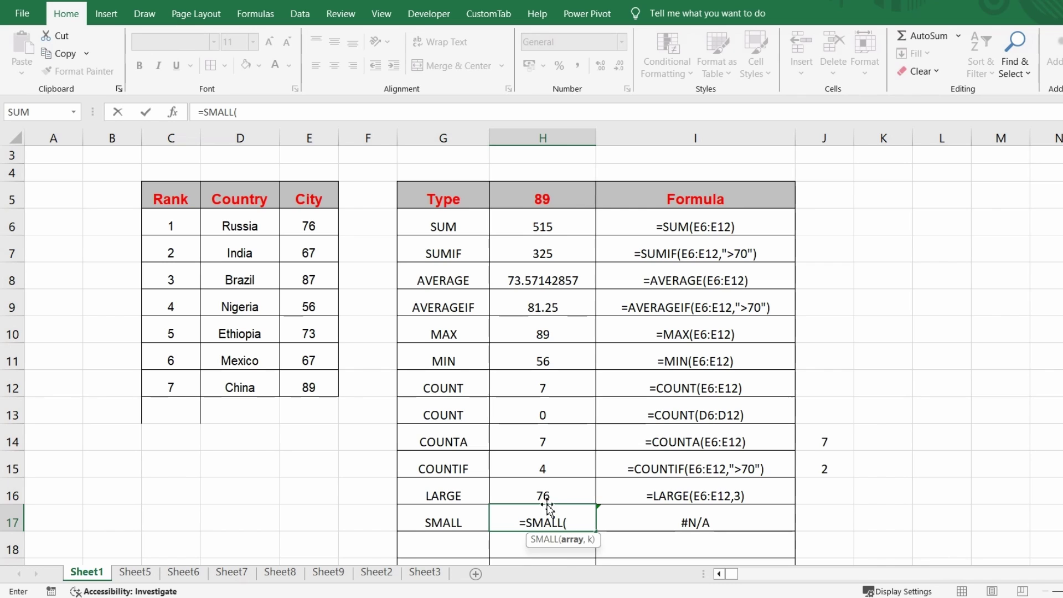
drag(308, 224, 308, 387)
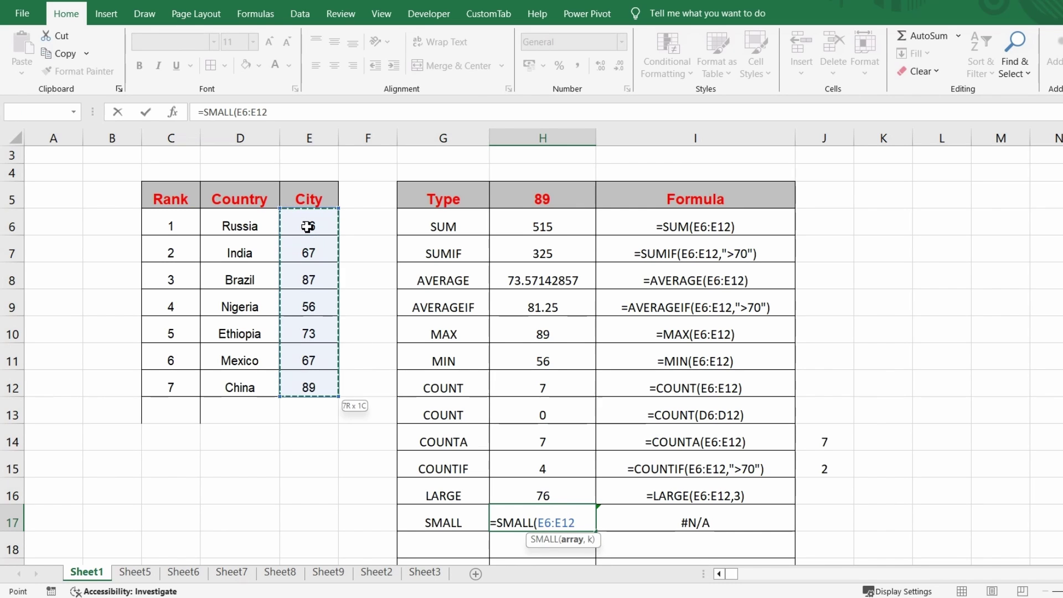
text(,)
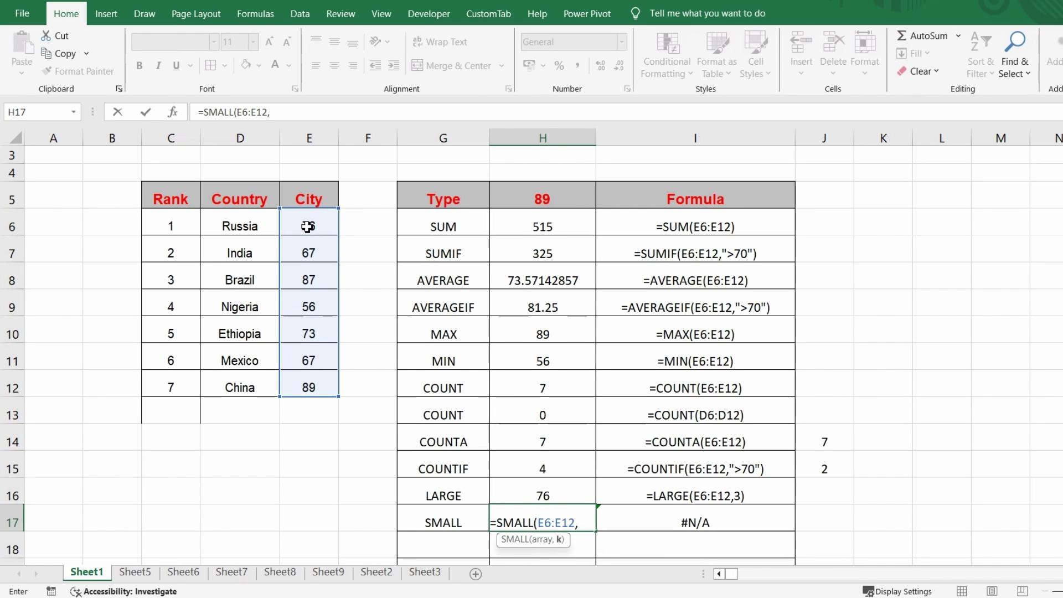
text(1))
key(Return)
key(Up)
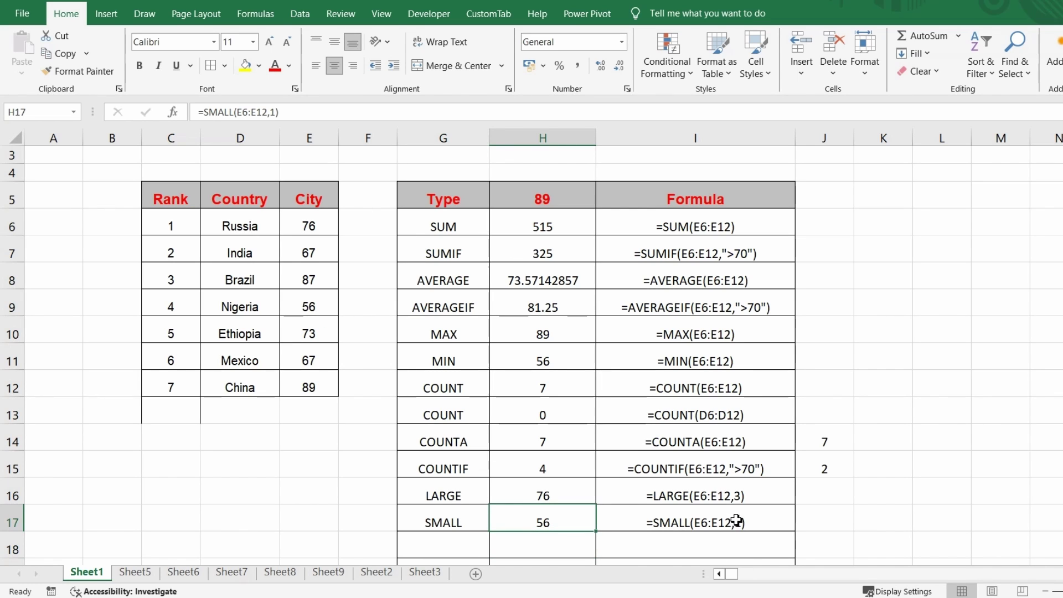
Compare the LARGE and SMALL results in H16 and H17, and clear the extra counts in J14:J15.
key(Up)
click(540, 524)
click(547, 501)
click(544, 518)
click(917, 464)
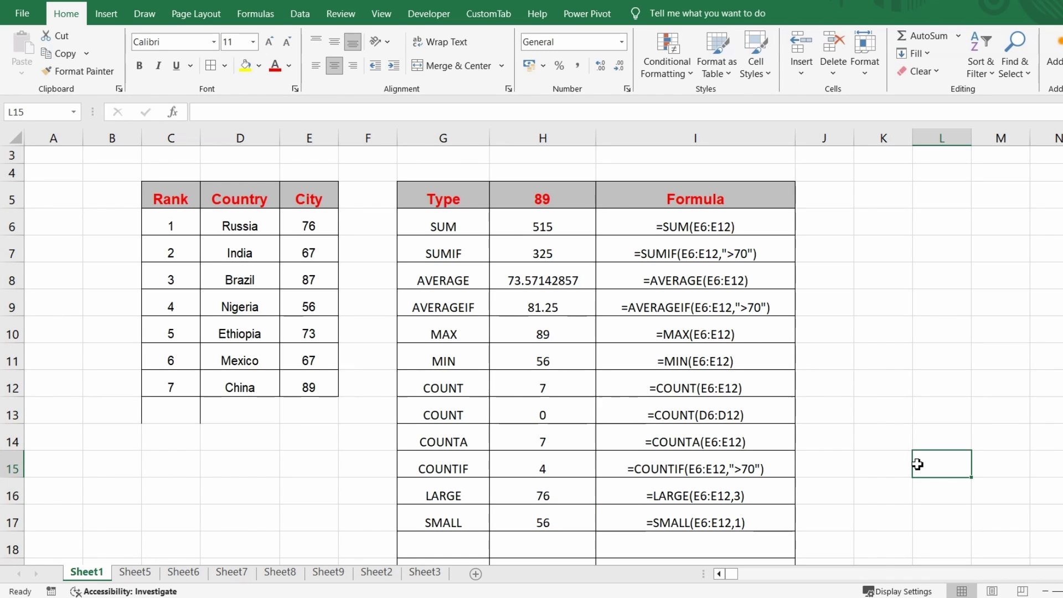